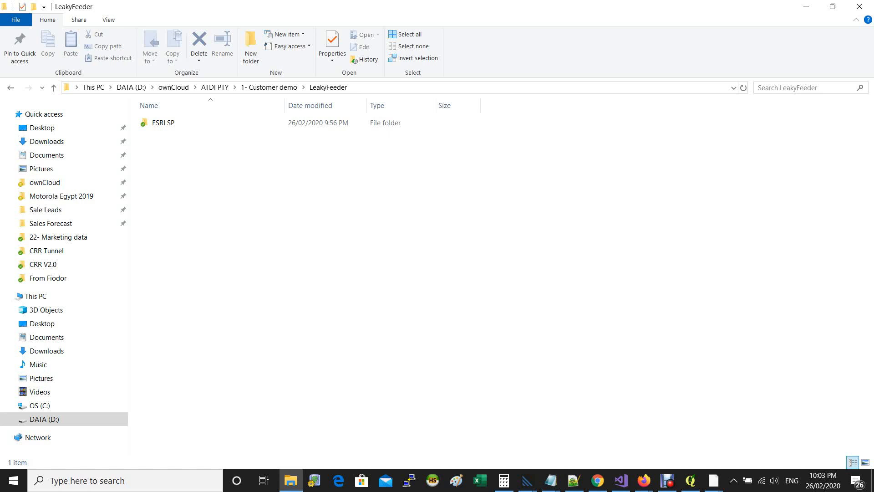
# Step: Open the ESRI SP folder inside LeakyFeeder and copy its full folder path
pyautogui.doubleClick(163, 122)
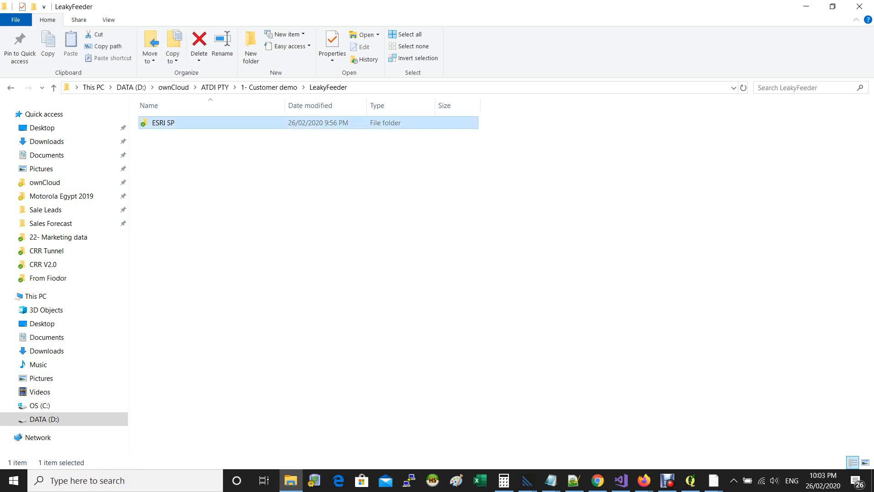
pyautogui.scroll(-1, 200, 347)
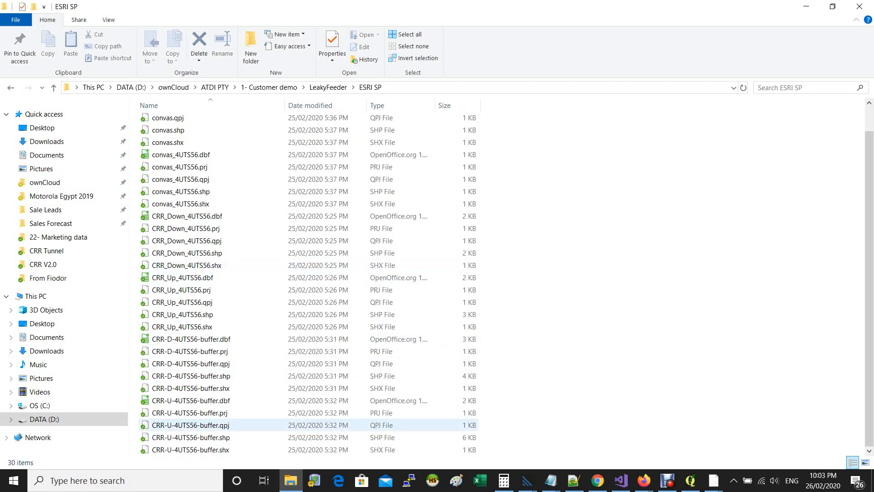
pyautogui.click(456, 88)
pyautogui.hotkey('ctrl', 'c')
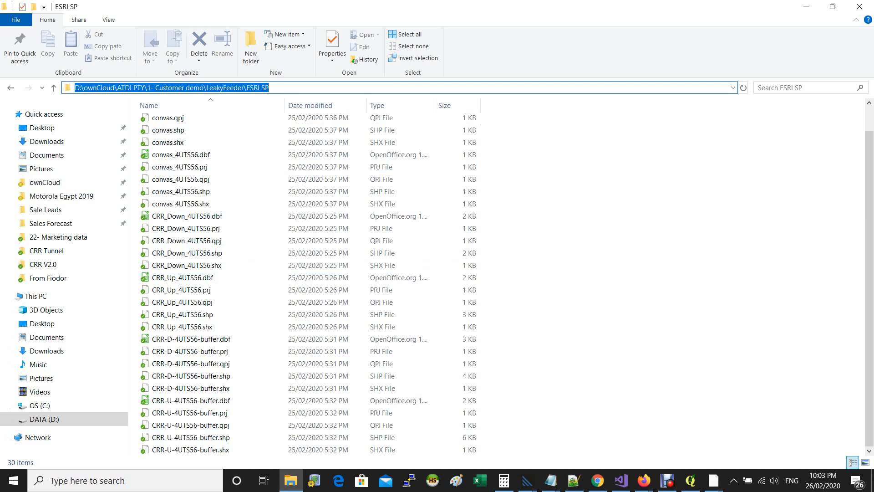
# Step: Switch to QGIS, start adding a vector layer, and browse to the copied ESRI SP folder path
pyautogui.click(691, 480)
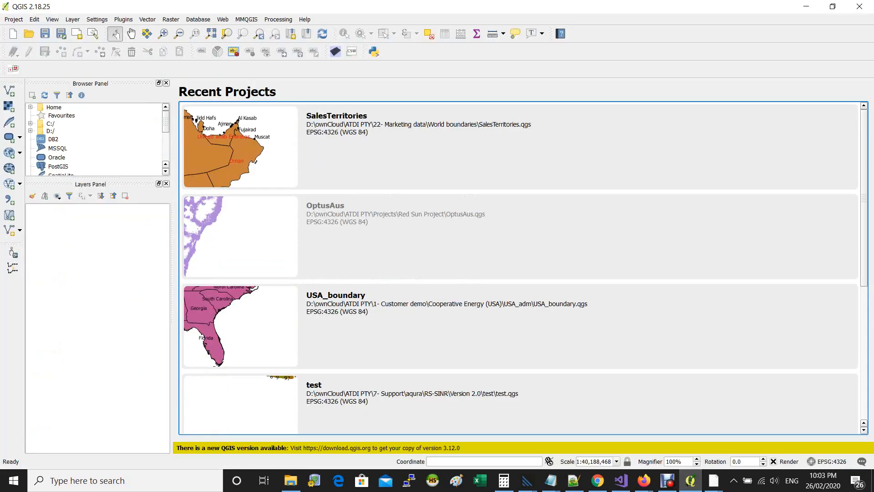
pyautogui.click(9, 91)
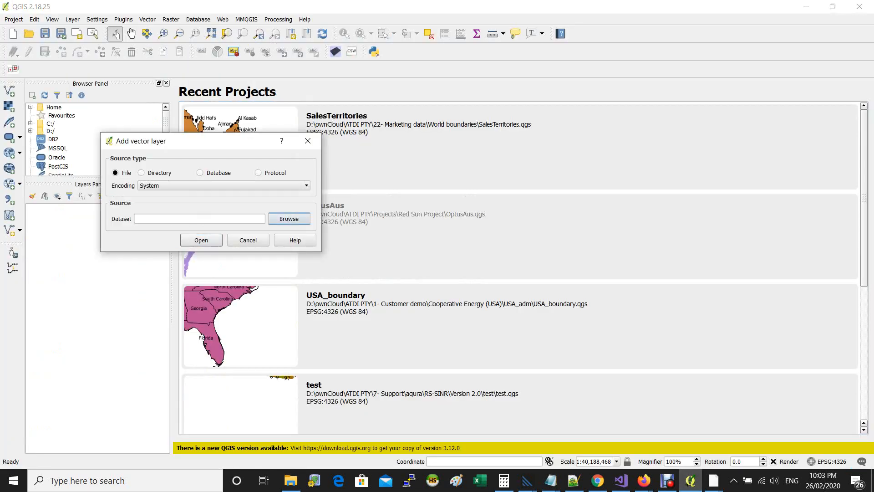
pyautogui.click(290, 219)
pyautogui.hotkey('ctrl', 'v')
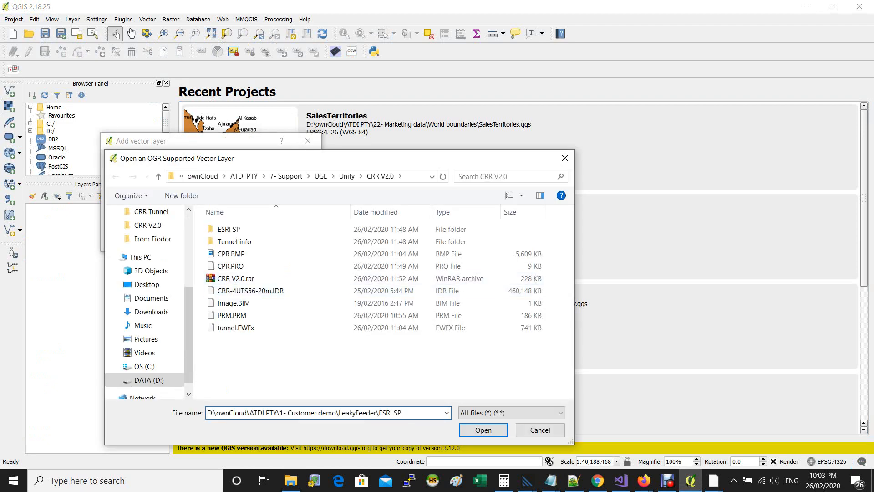
pyautogui.press('Return')
# Step: Filter the folder's files to the SHP type and add CRR_Down_4UTS56.shp as a vector layer
pyautogui.scroll(-3, 273, 343)
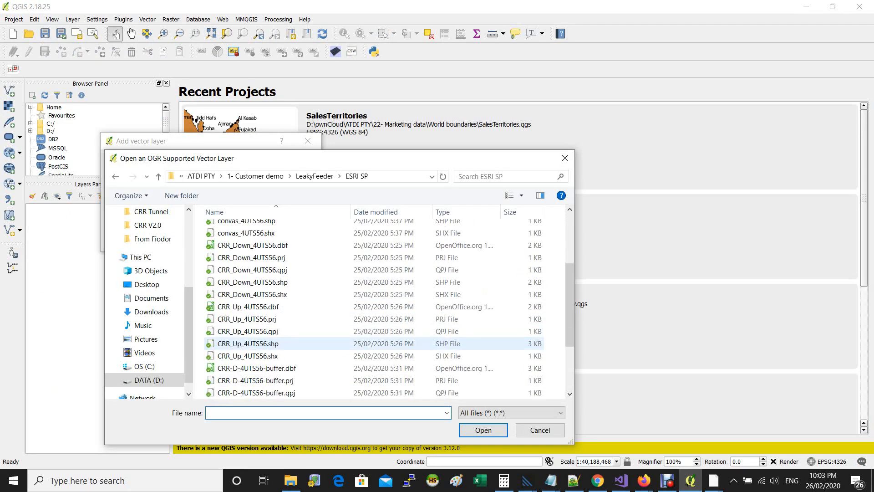
pyautogui.scroll(1, 273, 339)
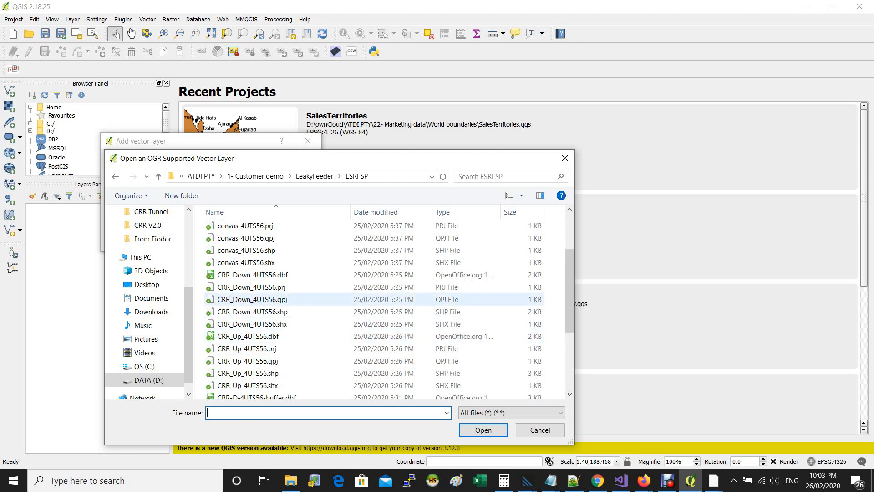
pyautogui.scroll(-2, 373, 309)
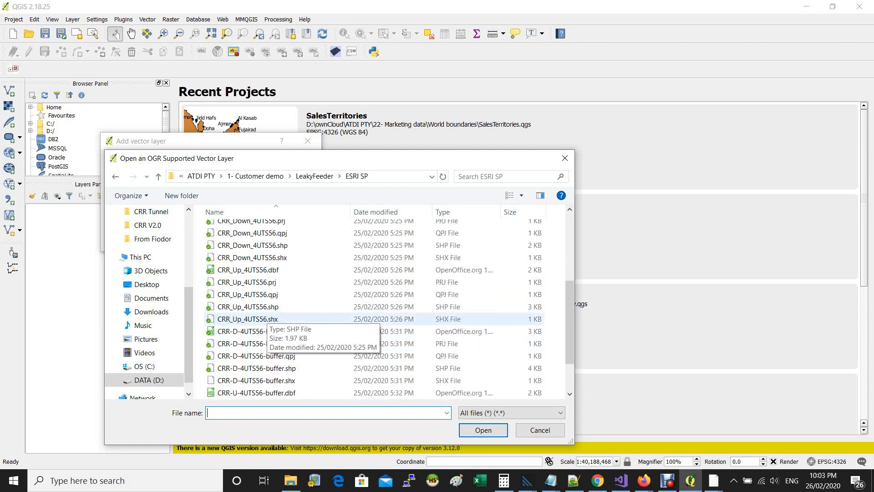
pyautogui.scroll(1, 255, 344)
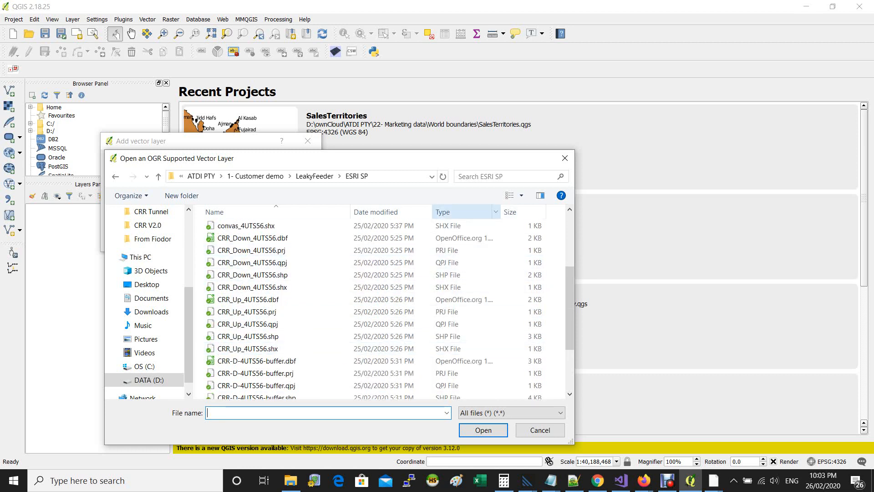
pyautogui.click(495, 211)
pyautogui.click(500, 260)
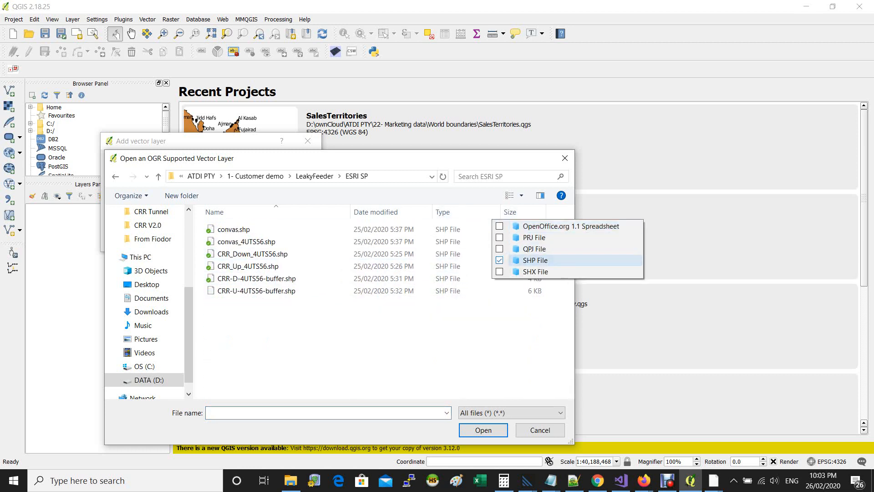
pyautogui.click(253, 254)
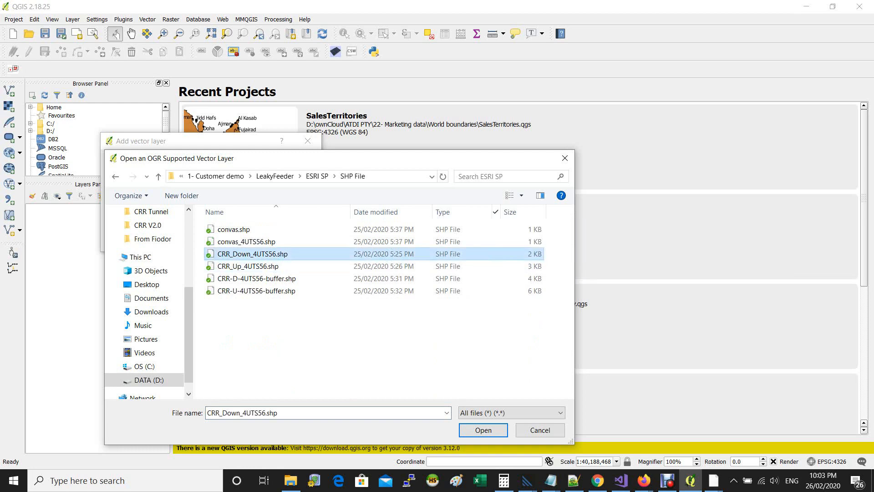
pyautogui.click(483, 429)
pyautogui.click(201, 240)
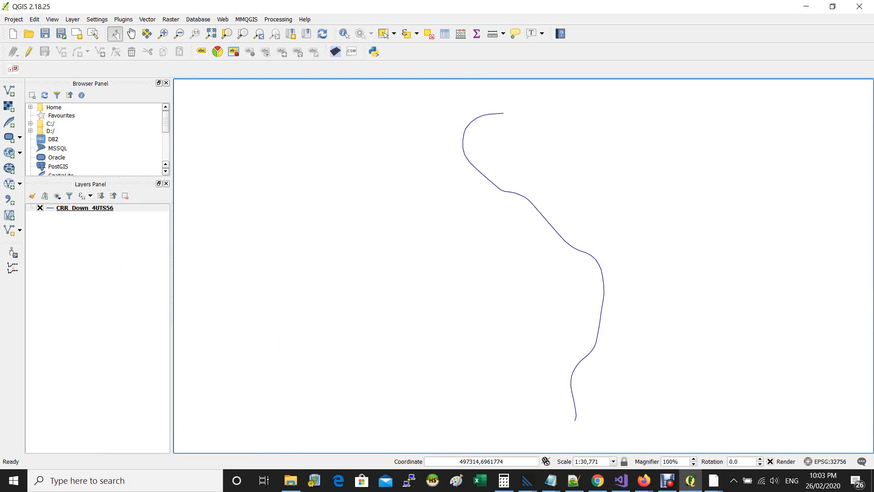
# Step: Add all six shapefiles from the ESRI SP folder, convas.shp through CRR-U-4UTS56-buffer.shp, as vector layers
pyautogui.click(9, 91)
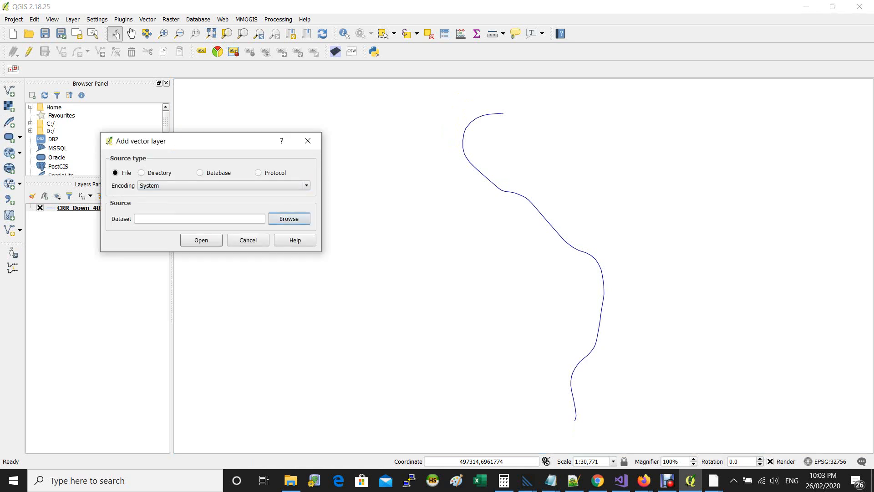
pyautogui.click(289, 218)
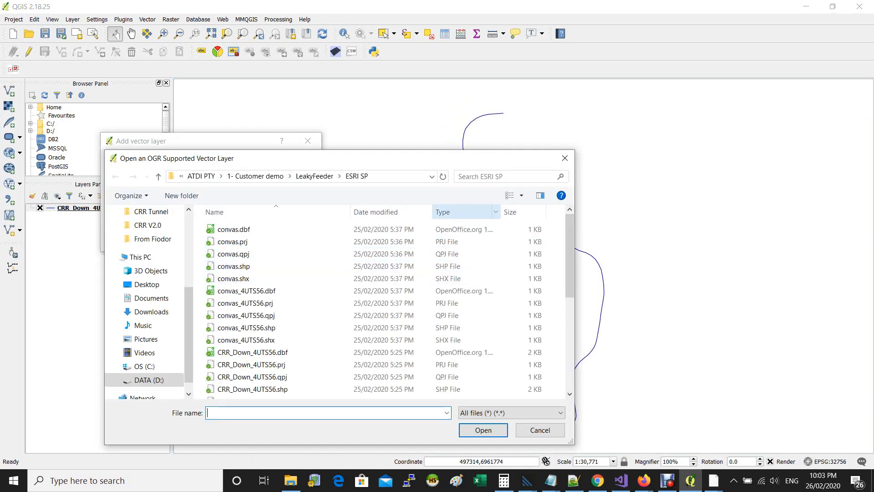
pyautogui.click(495, 212)
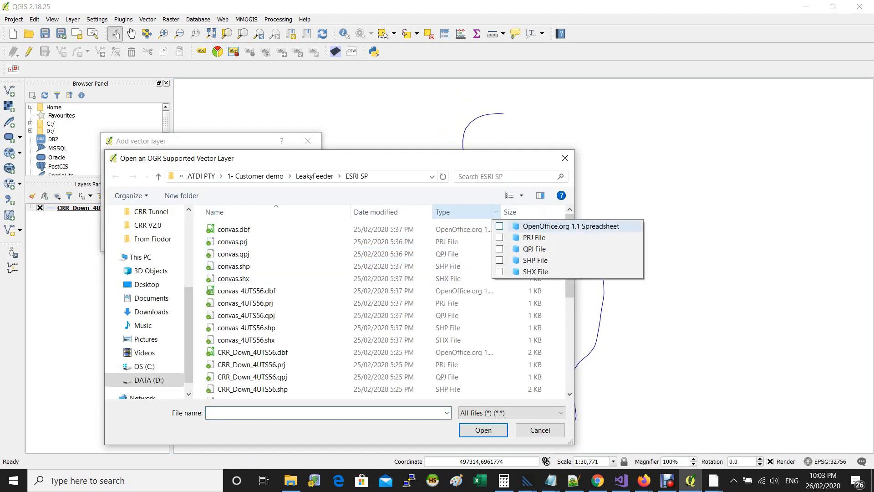
pyautogui.click(499, 260)
pyautogui.click(233, 229)
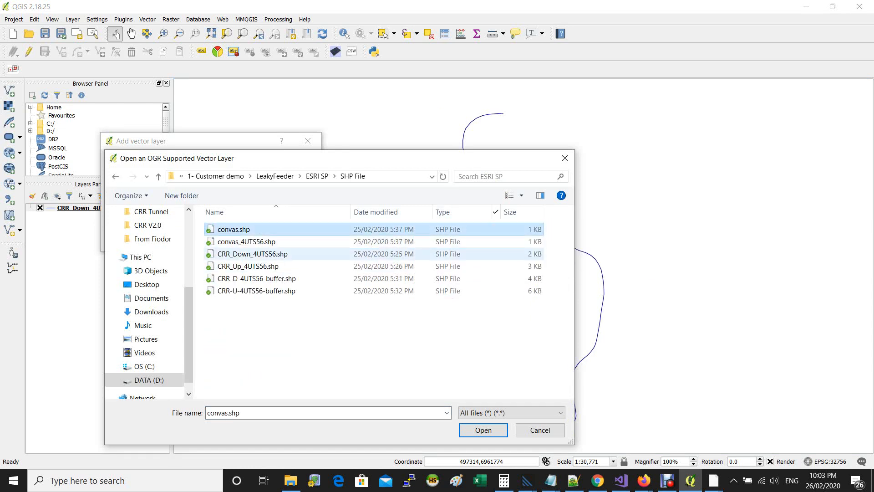
pyautogui.keyDown('shift'); pyautogui.click(256, 291); pyautogui.keyUp('shift')
pyautogui.click(483, 431)
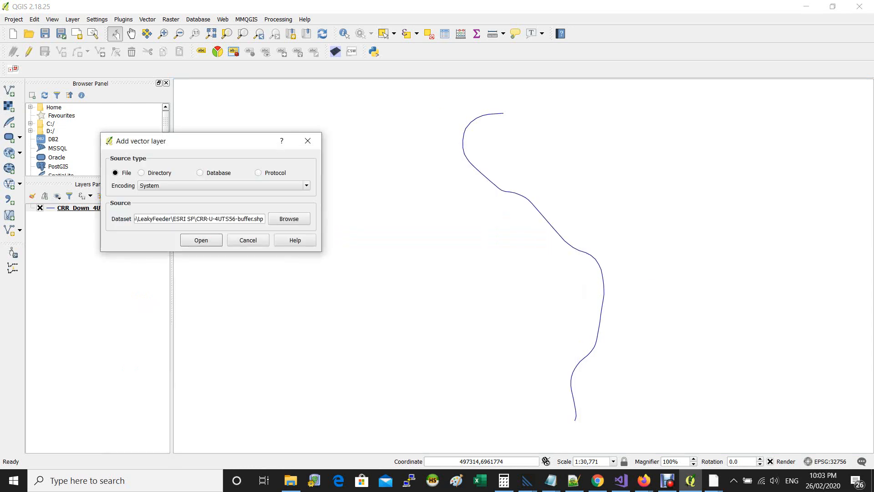
pyautogui.press('Return')
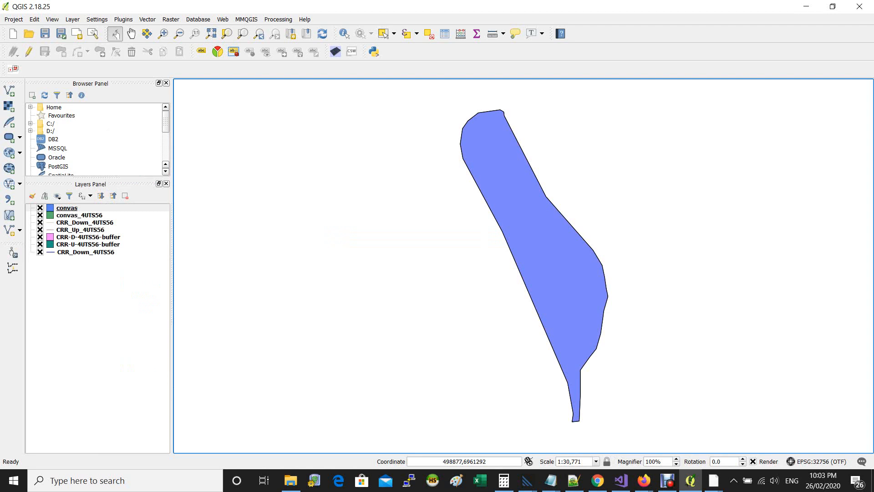
# Step: Hide the convas and convas_4UTS56 polygon layers
pyautogui.click(40, 208)
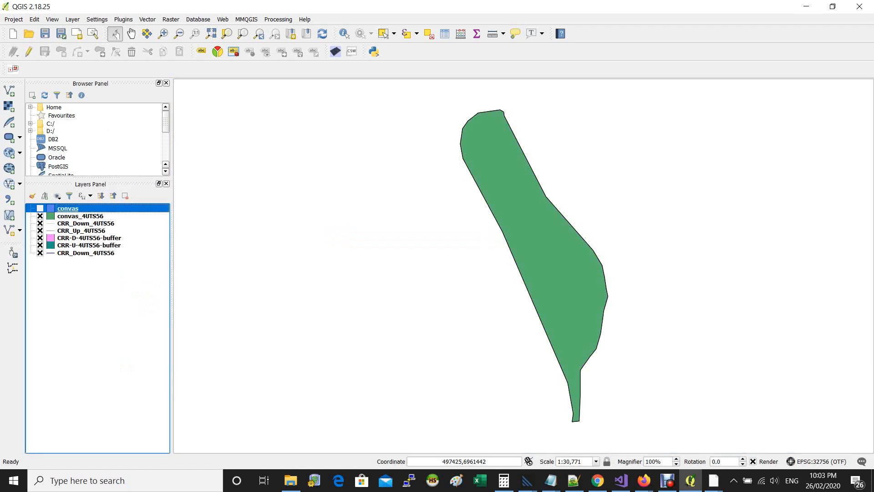
pyautogui.click(40, 216)
# Step: Examine the up and down tunnel lines and their surrounding buffer polygons closely, along the route's eastern bend
pyautogui.scroll(1, 556, 206)
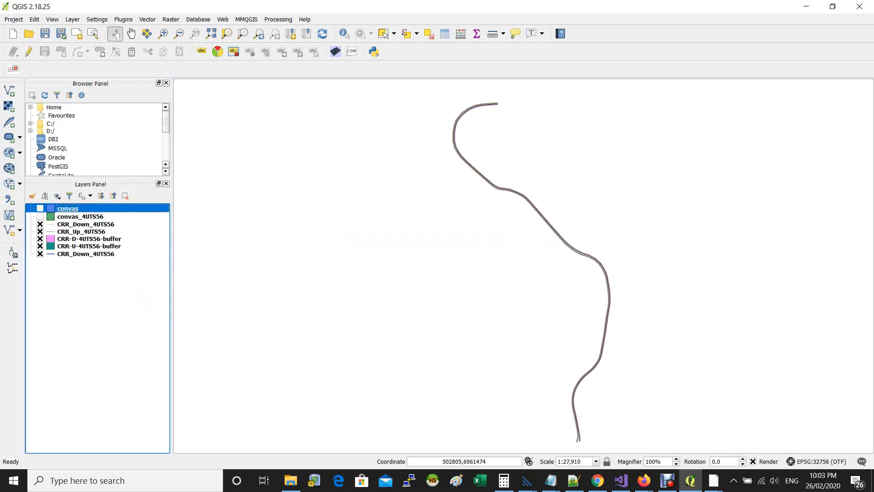
pyautogui.scroll(5, 611, 305)
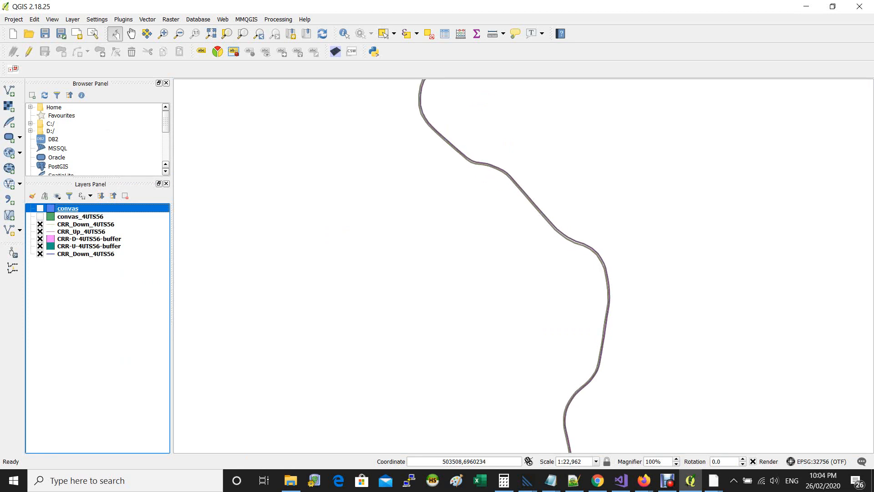
pyautogui.scroll(7, 611, 305)
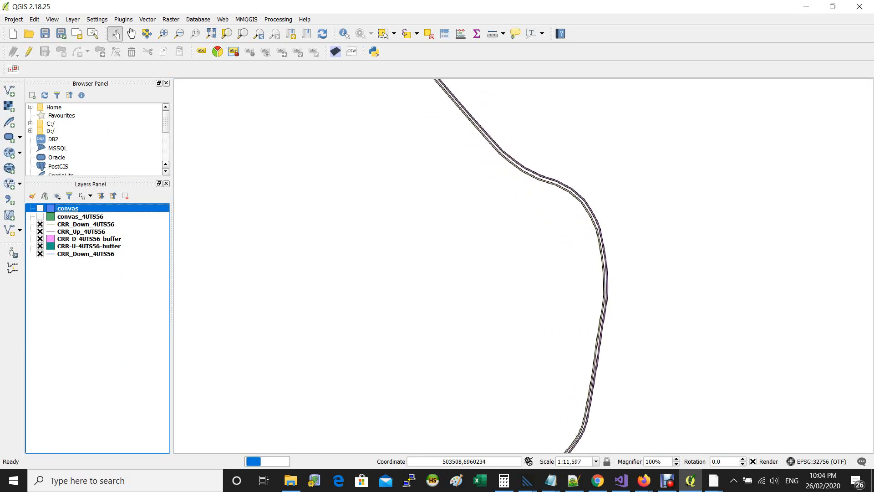
pyautogui.scroll(5, 611, 305)
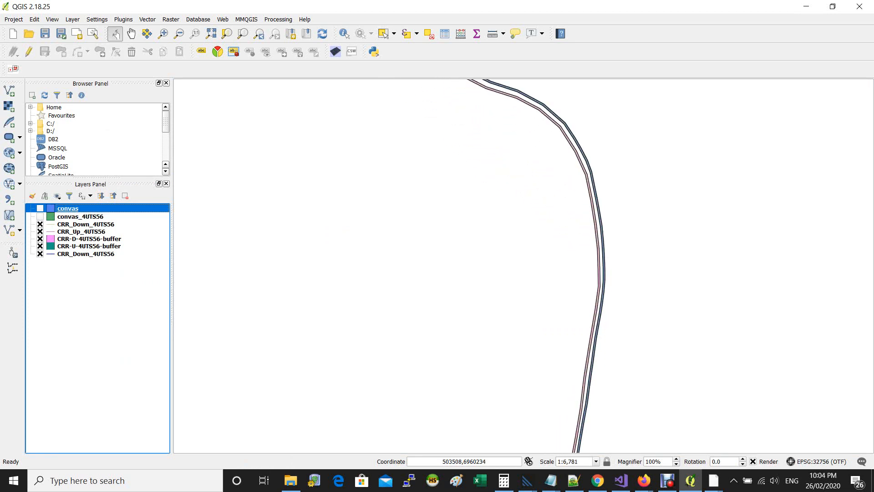
pyautogui.scroll(1, 611, 305)
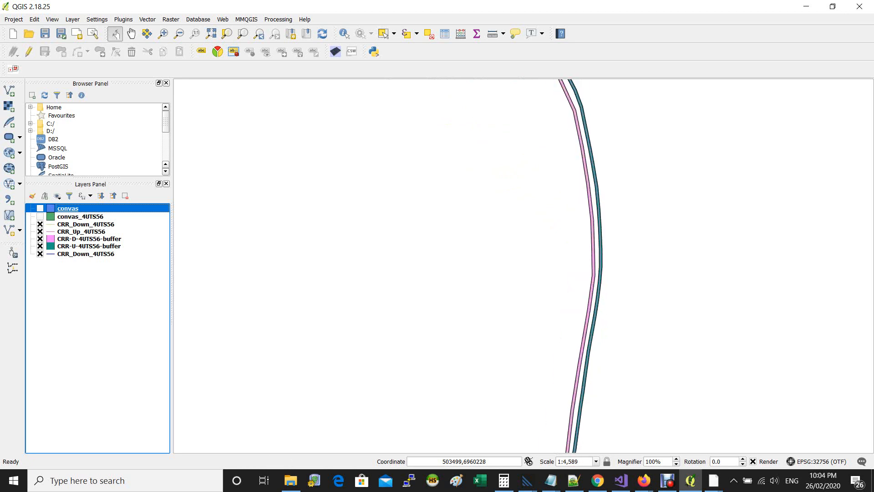
pyautogui.scroll(1, 611, 305)
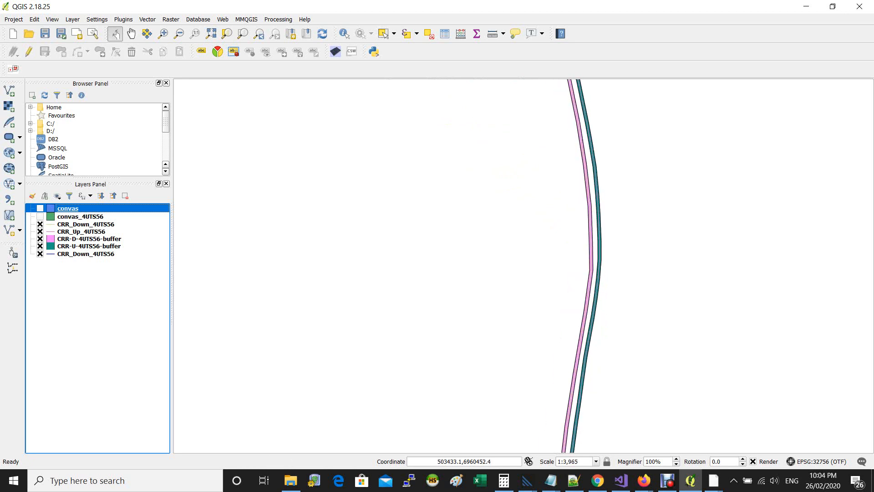
pyautogui.scroll(4, 578, 364)
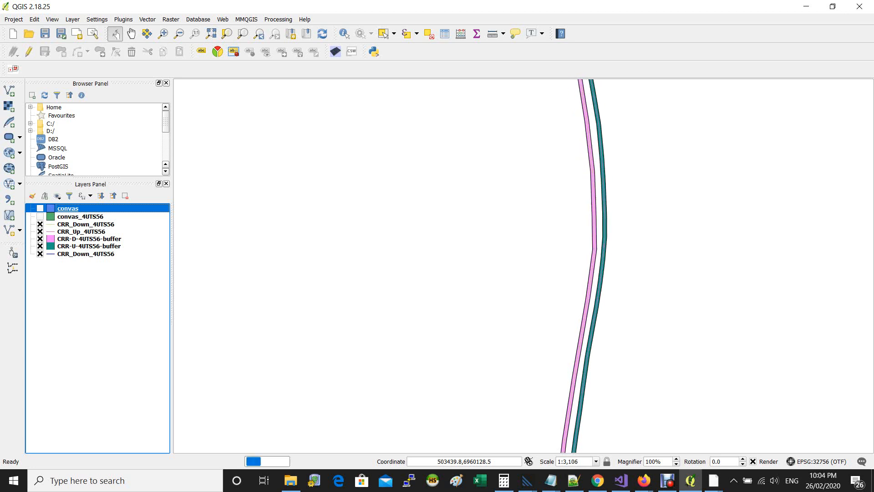
pyautogui.scroll(4, 563, 451)
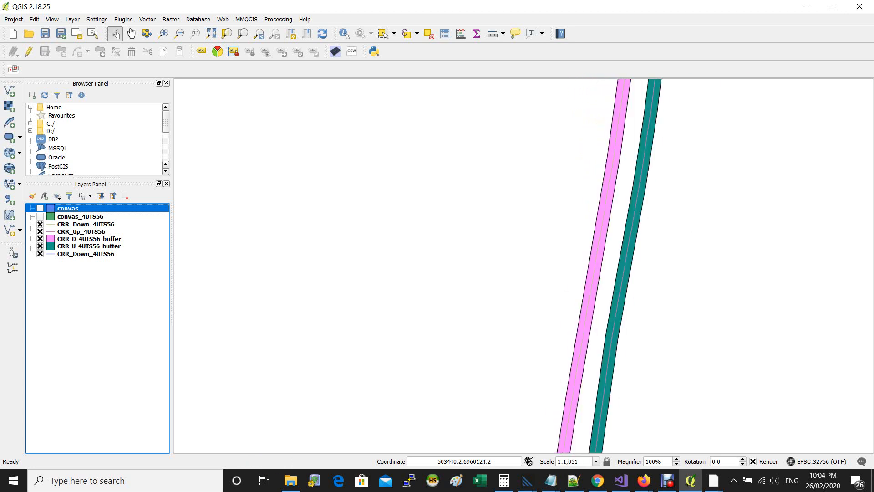
pyautogui.scroll(2, 565, 448)
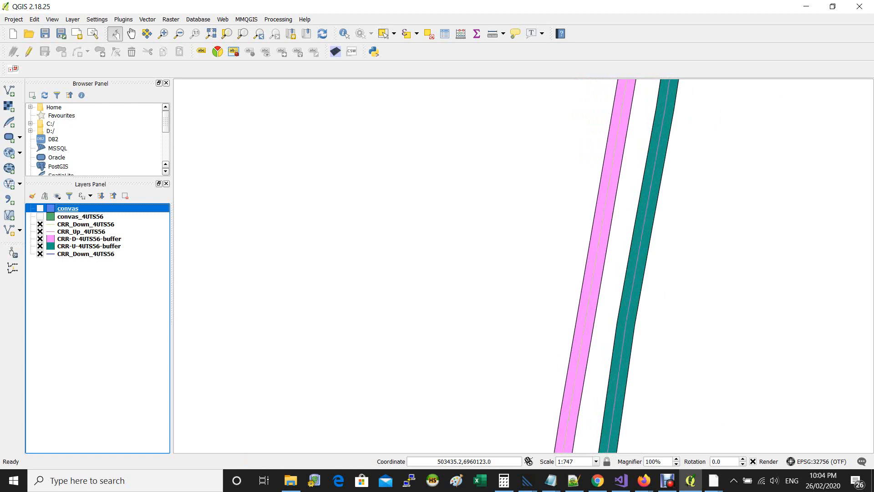
pyautogui.scroll(1, 565, 437)
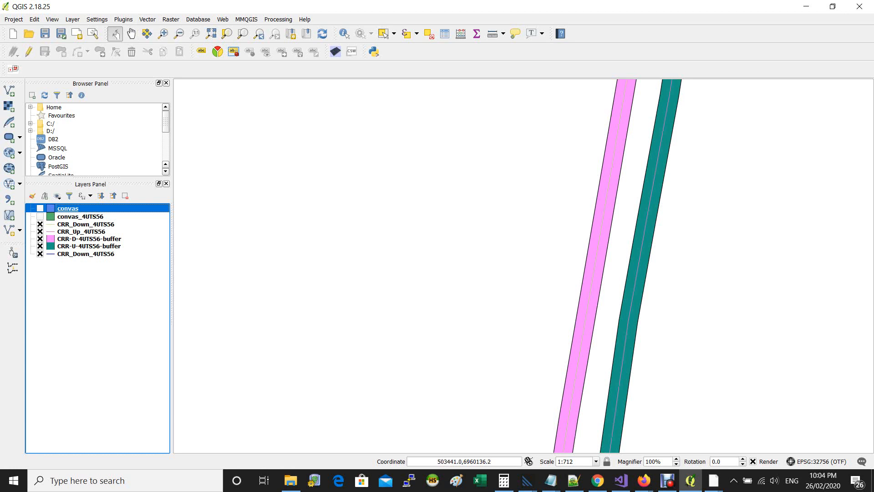
pyautogui.scroll(-2, 603, 183)
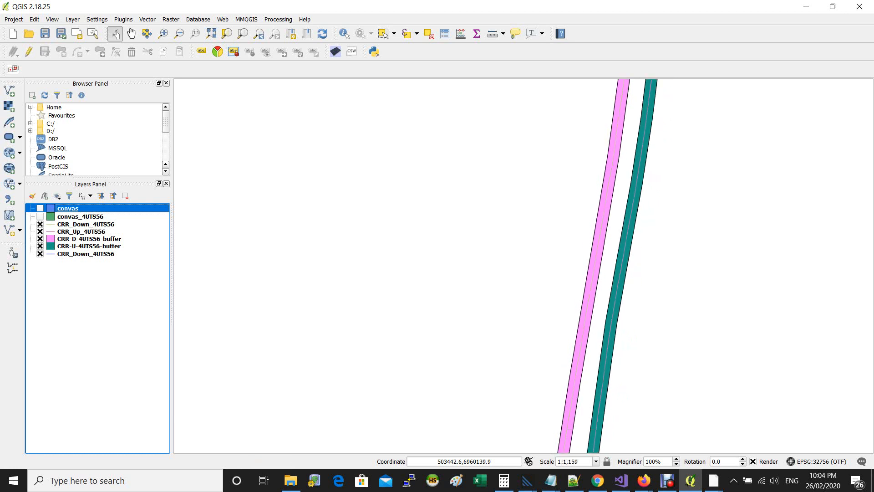
pyautogui.scroll(-2, 602, 182)
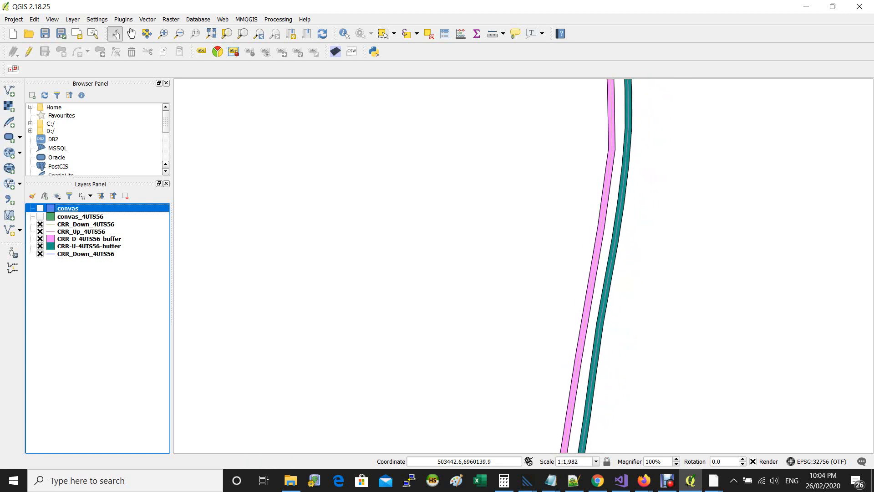
pyautogui.scroll(-2, 603, 182)
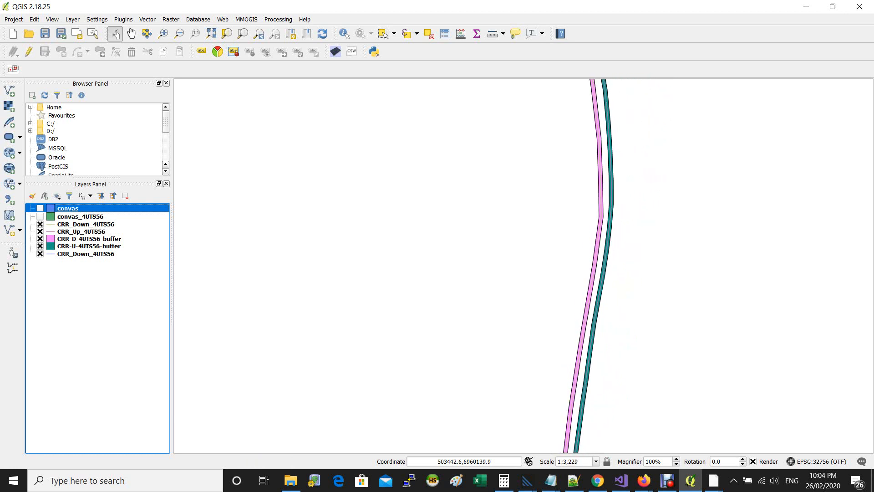
pyautogui.scroll(-2, 602, 182)
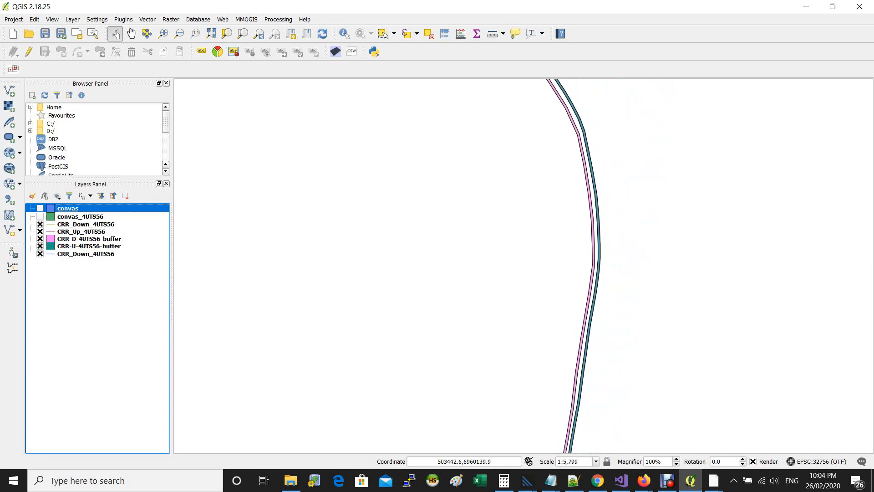
pyautogui.scroll(-2, 603, 182)
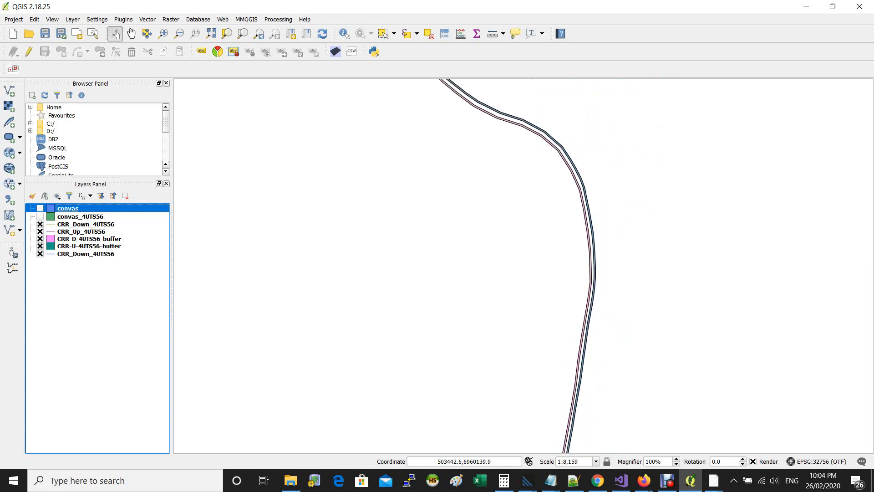
pyautogui.scroll(-2, 602, 182)
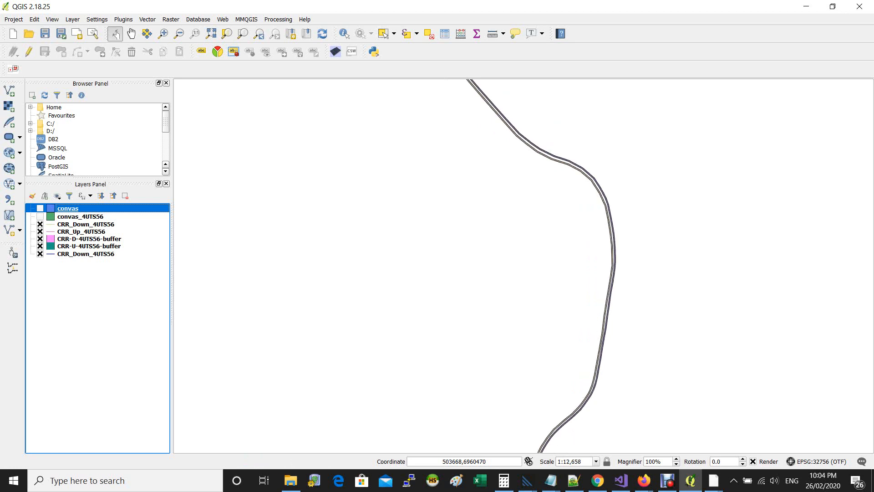
pyautogui.scroll(-2, 602, 182)
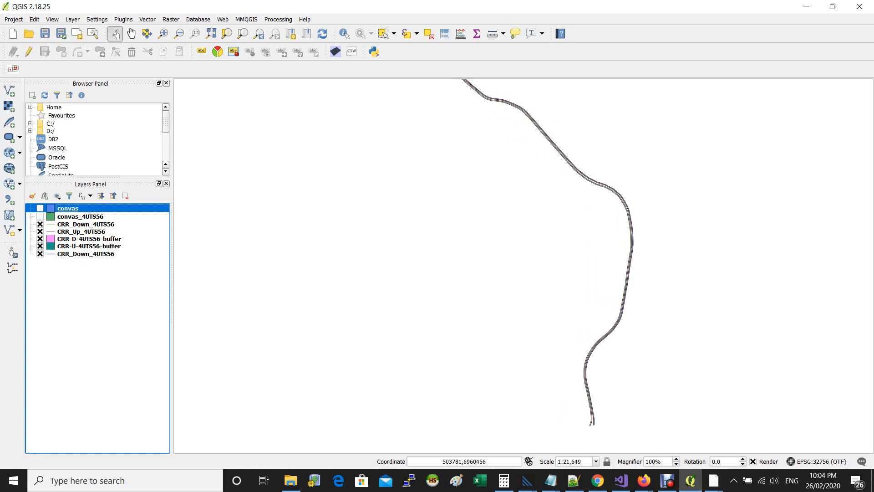
pyautogui.scroll(-1, 603, 182)
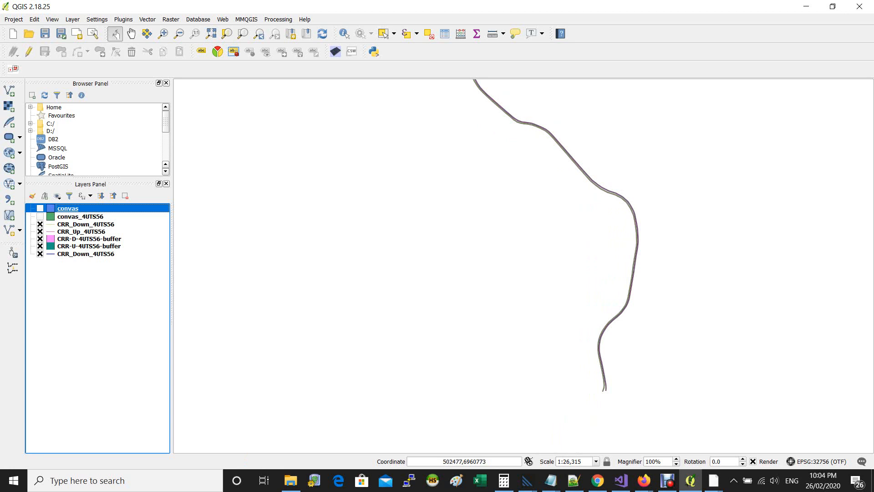
pyautogui.hotkey('alt', 'Tab')
pyautogui.hotkey('alt', 'Tab')
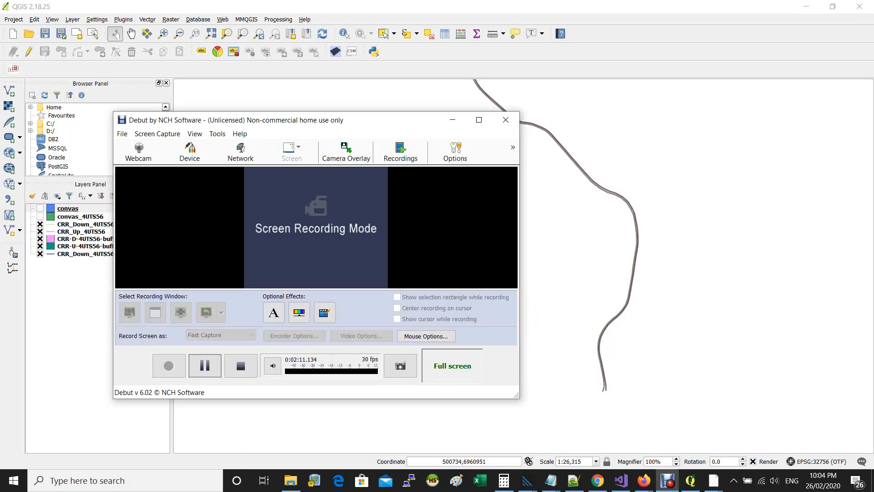
pyautogui.click(465, 119)
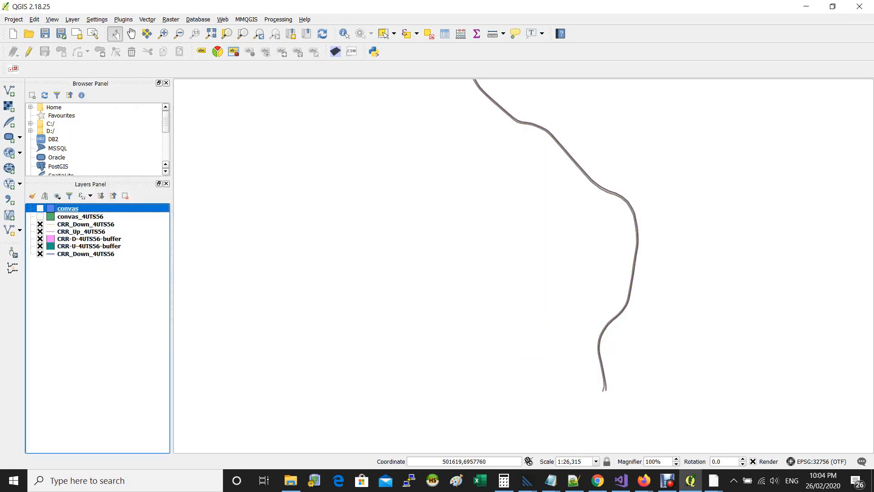
# Step: Launch ICS Map Server and switch to it
pyautogui.press('super')
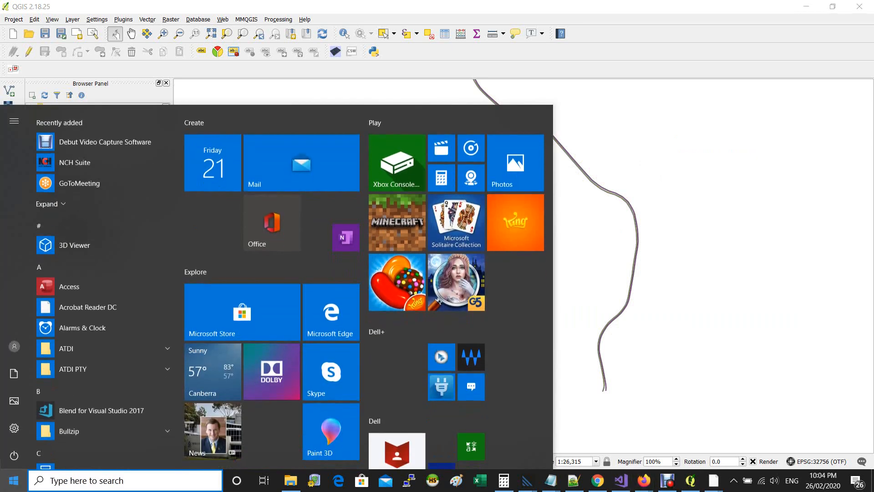
pyautogui.write('ics ma')
pyautogui.press('Return')
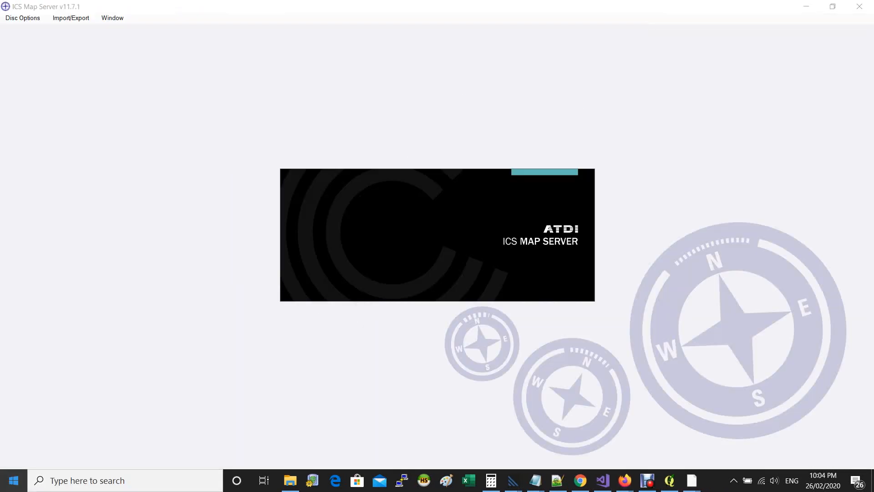
pyautogui.hotkey('alt', 'Tab')
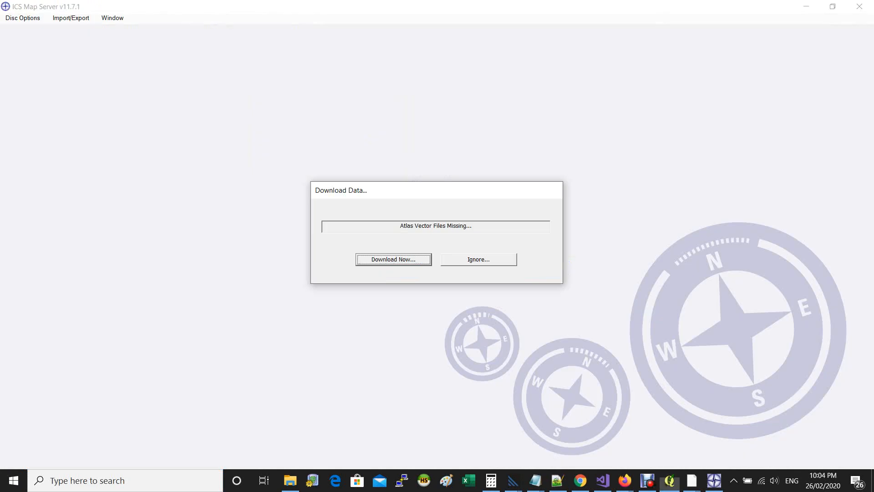
pyautogui.hotkey('alt', 'Tab')
pyautogui.hotkey('alt', 'Tab')
pyautogui.hotkey('alt', 'Tab')
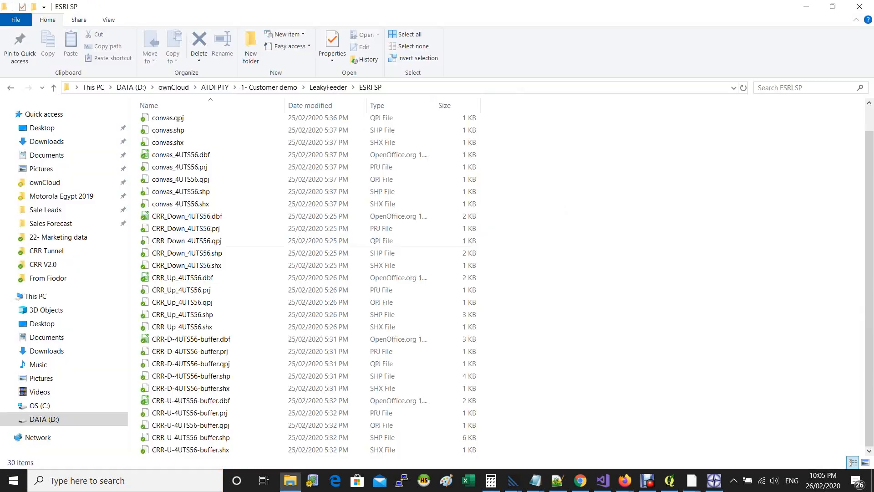
pyautogui.hotkey('alt', 'd')
pyautogui.hotkey('alt', 'Tab')
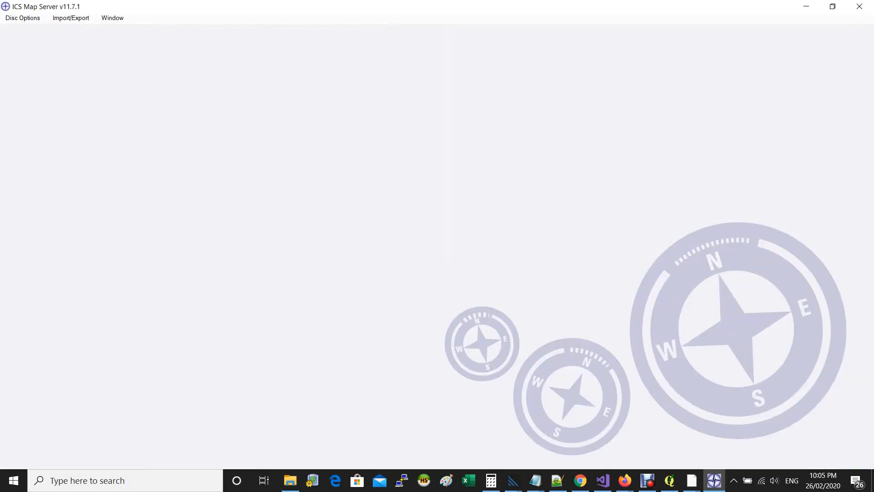
# Step: Start a blank matrix defined from two corners, with the X and Y steps set to 0.2
pyautogui.click(23, 18)
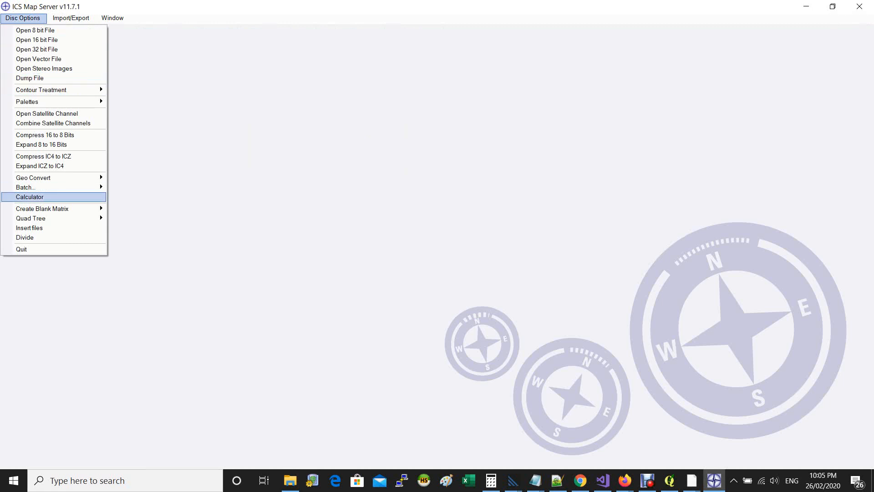
pyautogui.moveTo(43, 209)
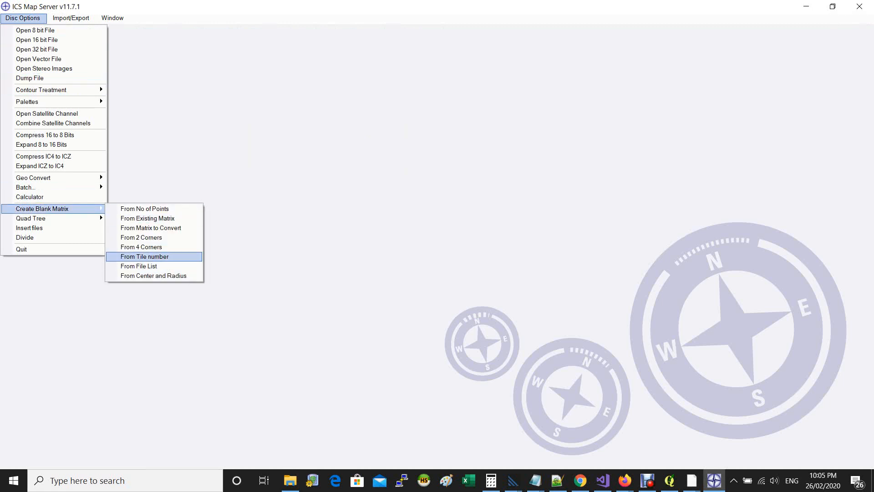
pyautogui.click(141, 238)
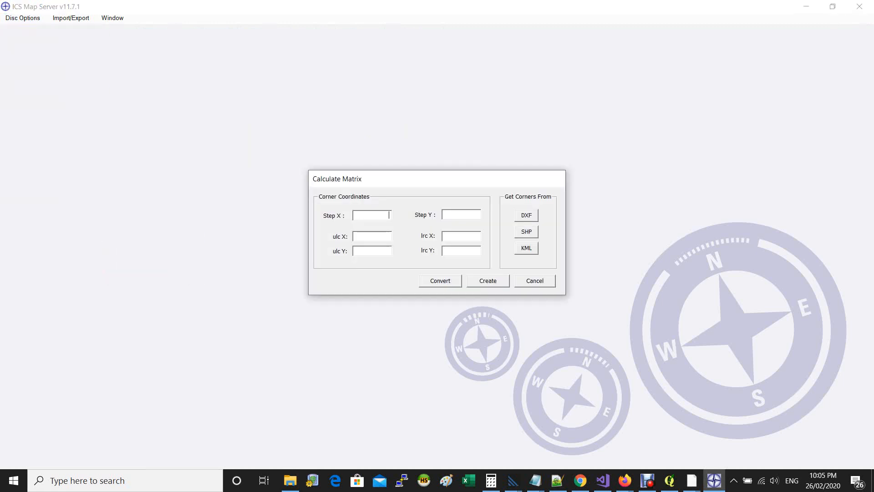
pyautogui.press('Tab')
pyautogui.write('0.2')
# Step: Get the matrix corner coordinates from the convas.shp shapefile in the ESRI SP folder
pyautogui.click(526, 231)
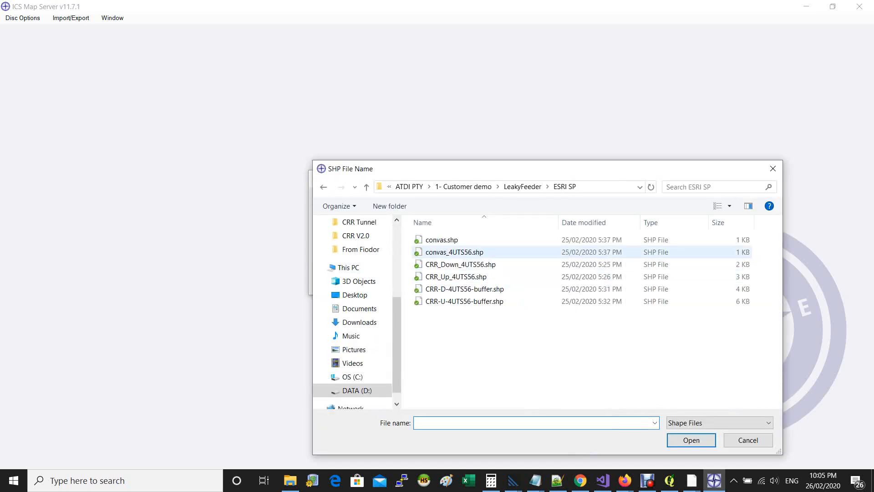
pyautogui.click(441, 239)
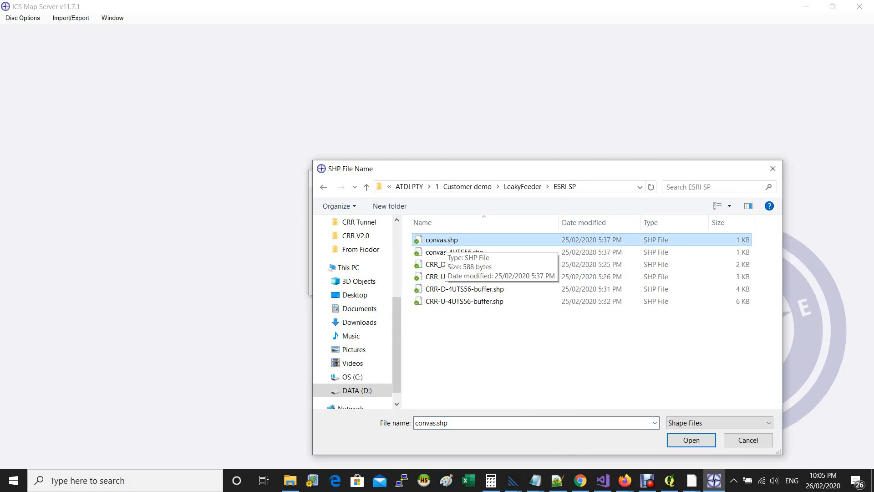
pyautogui.click(443, 240)
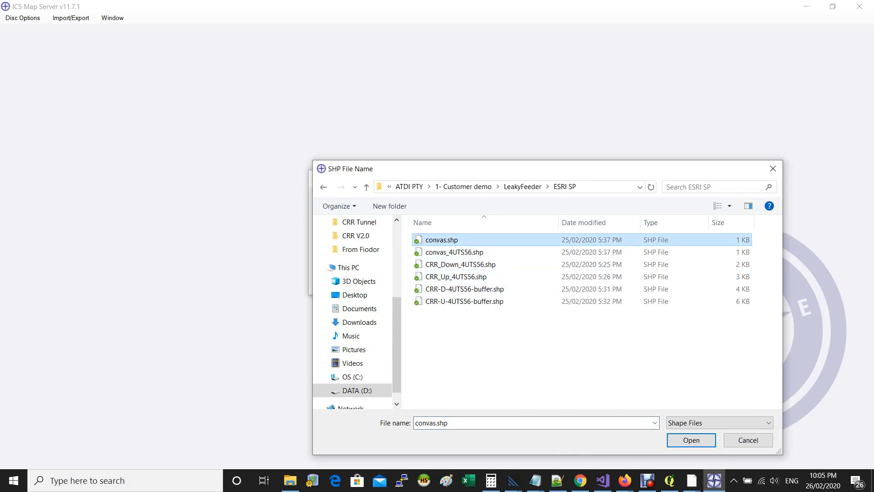
pyautogui.doubleClick(448, 252)
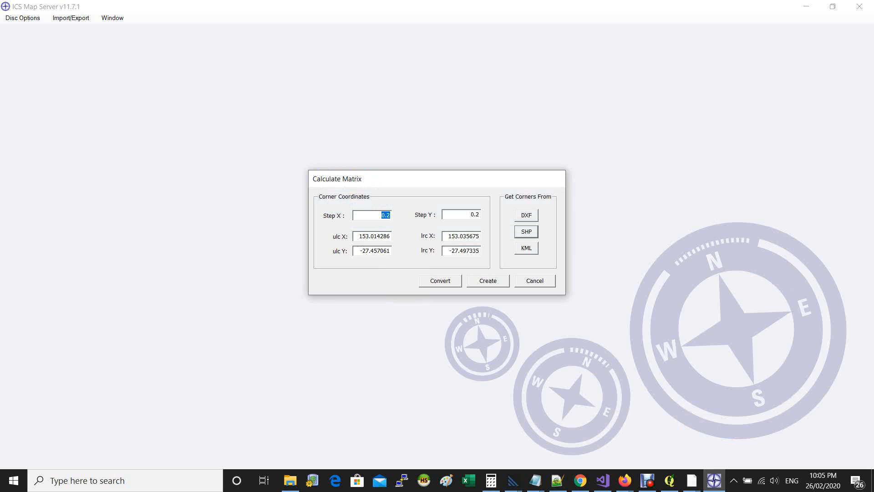
# Step: Convert the matrix corner coordinates from grid 4DEC to grid 4UTS56
pyautogui.click(440, 281)
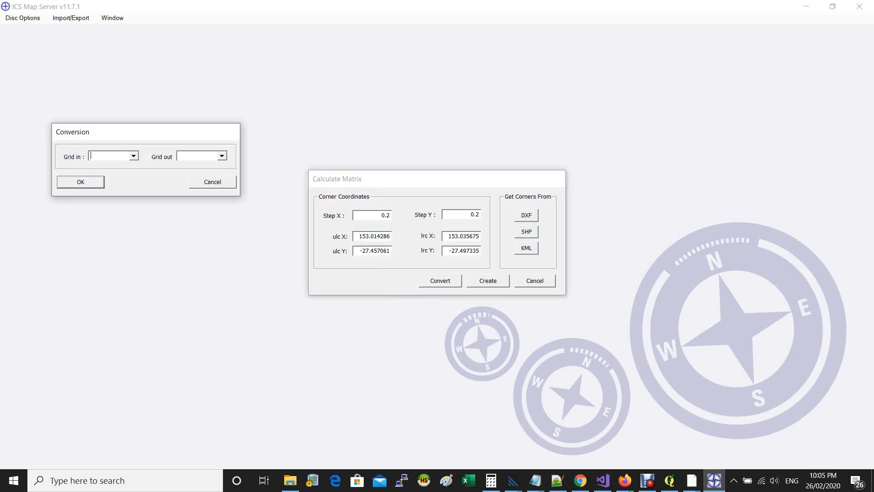
pyautogui.write('4DEC')
pyautogui.press('Tab')
pyautogui.write('4UTS56')
pyautogui.press('Return')
# Step: Save the blank matrix as a 16 bit ICS file named TunnelModel_20cm_4UTS56 in the LeakyFeeder folder
pyautogui.click(488, 281)
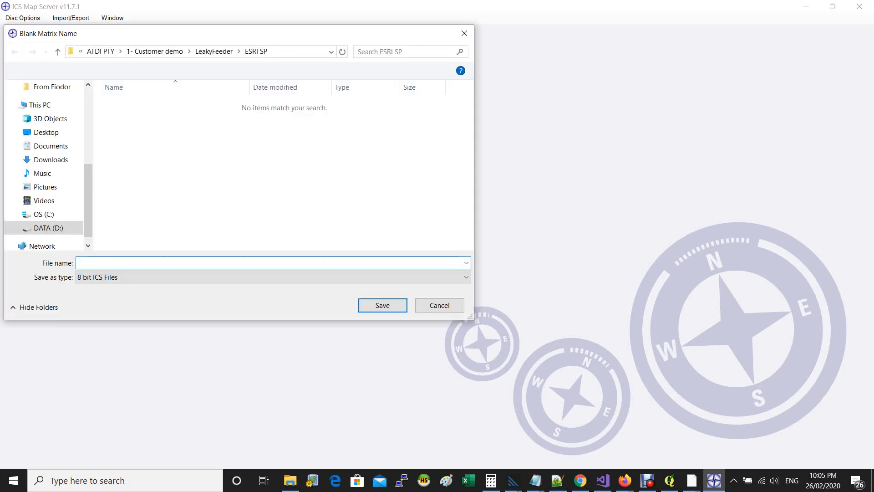
pyautogui.click(274, 278)
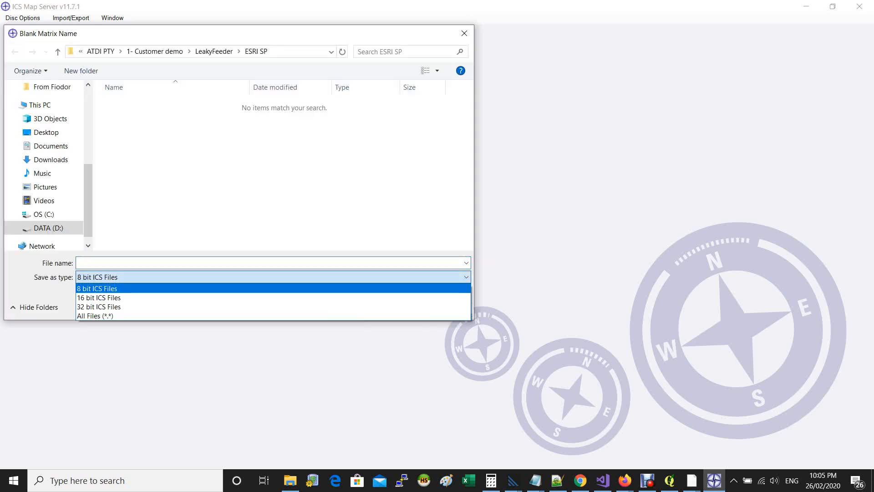
pyautogui.click(273, 298)
pyautogui.click(214, 51)
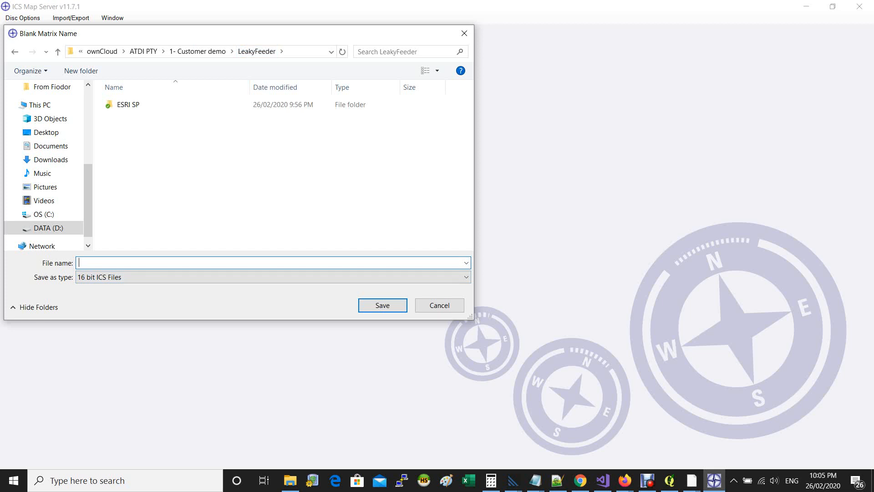
pyautogui.write('TunnelModel_20cm_4')
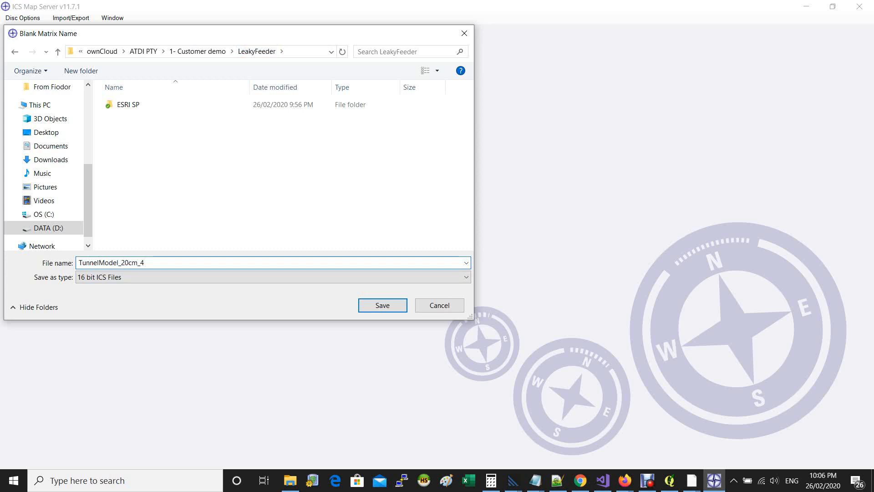
pyautogui.write('UTS56')
pyautogui.press('Return')
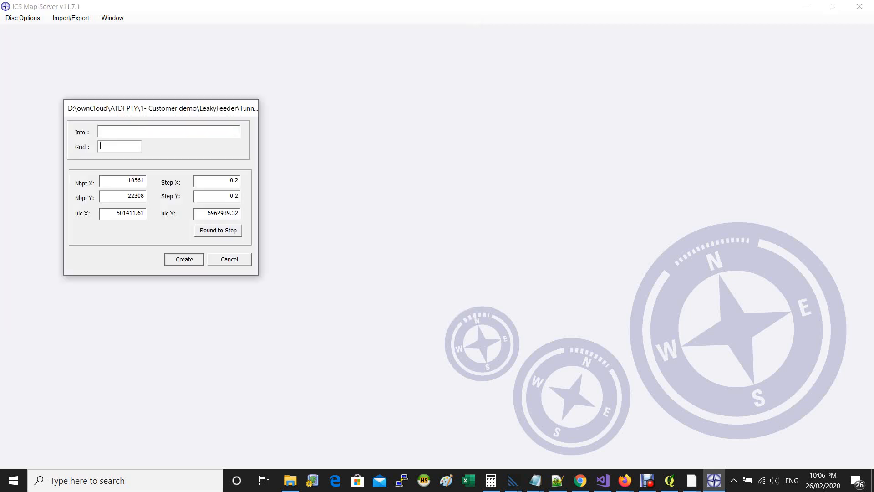
# Step: Set the matrix grid to 4UTS56 and create the blank matrix
pyautogui.write('4UTS56')
pyautogui.press('Return')
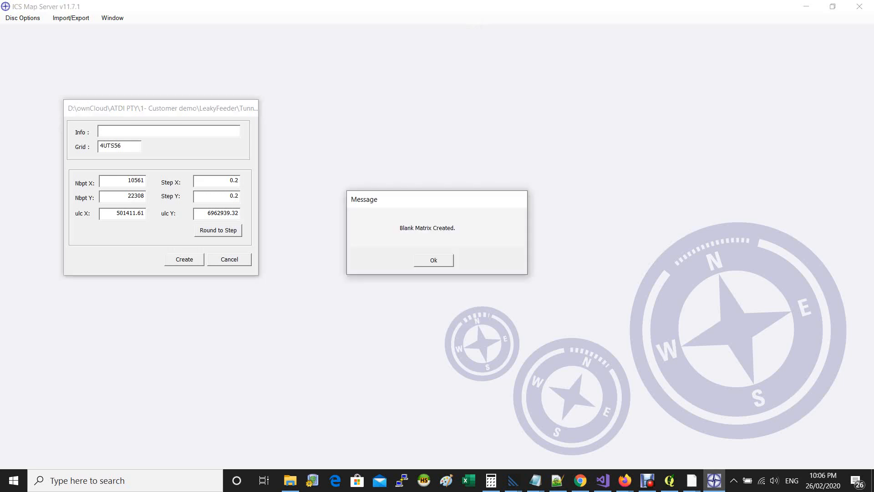
pyautogui.press('Return')
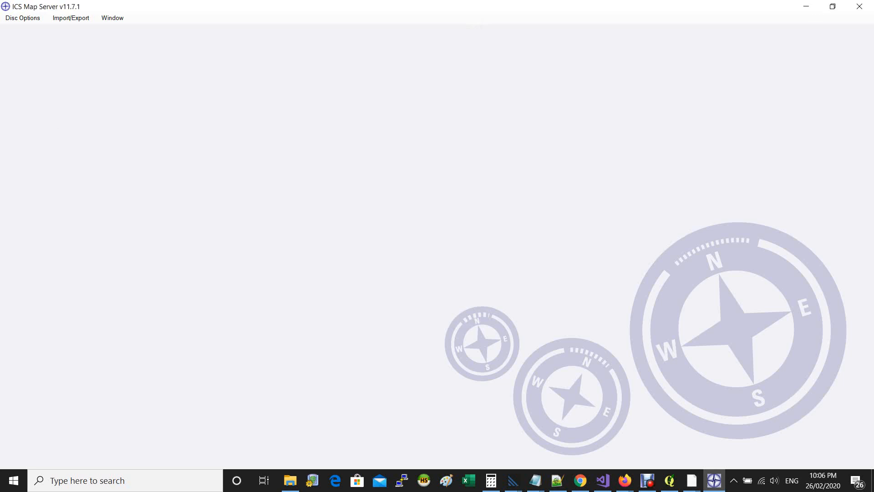
# Step: Open TunnelModel_20cm_4UTS56.ic2 in a contour treatment memory session without a wallpaper file, and maximize its window
pyautogui.click(22, 17)
pyautogui.moveTo(100, 94)
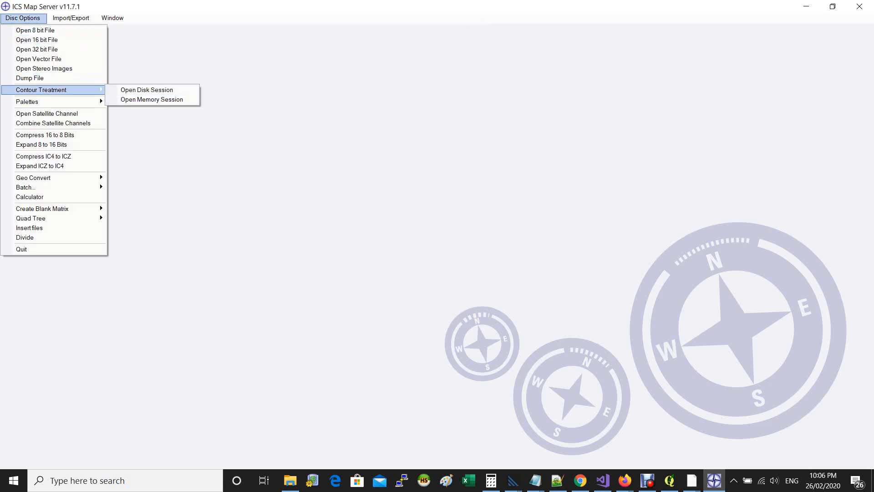
pyautogui.click(152, 99)
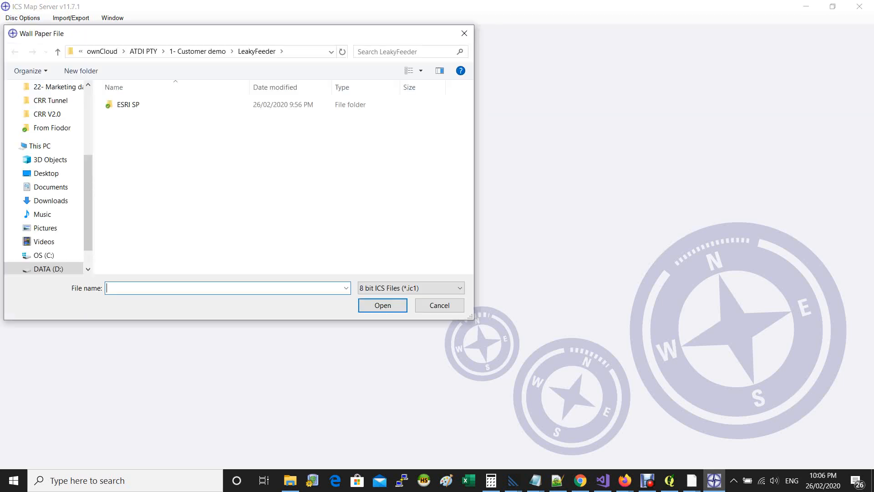
pyautogui.click(439, 306)
pyautogui.click(164, 117)
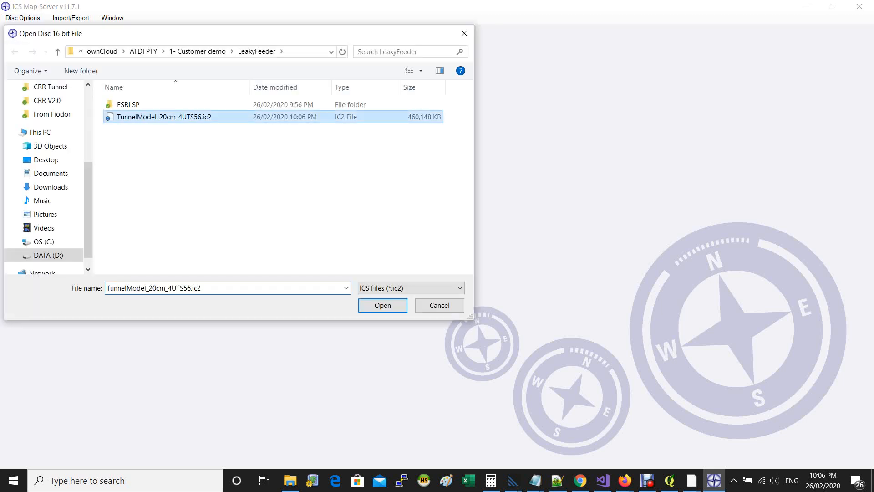
pyautogui.doubleClick(164, 117)
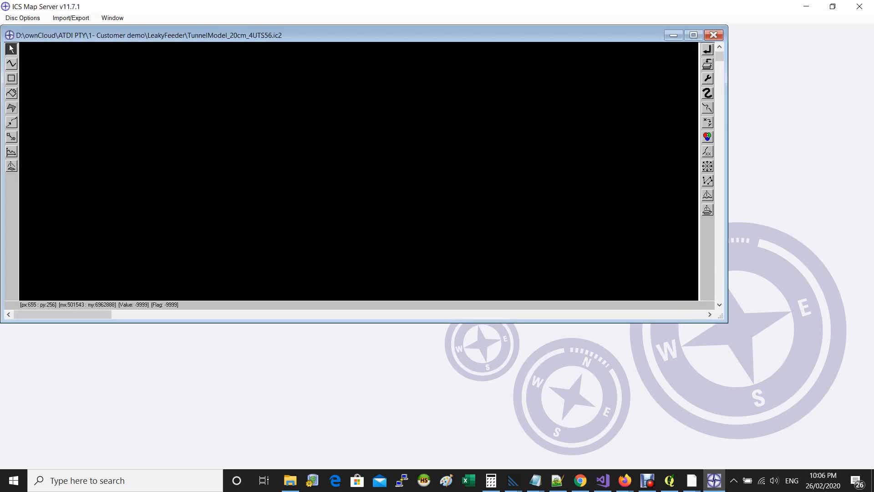
pyautogui.click(694, 35)
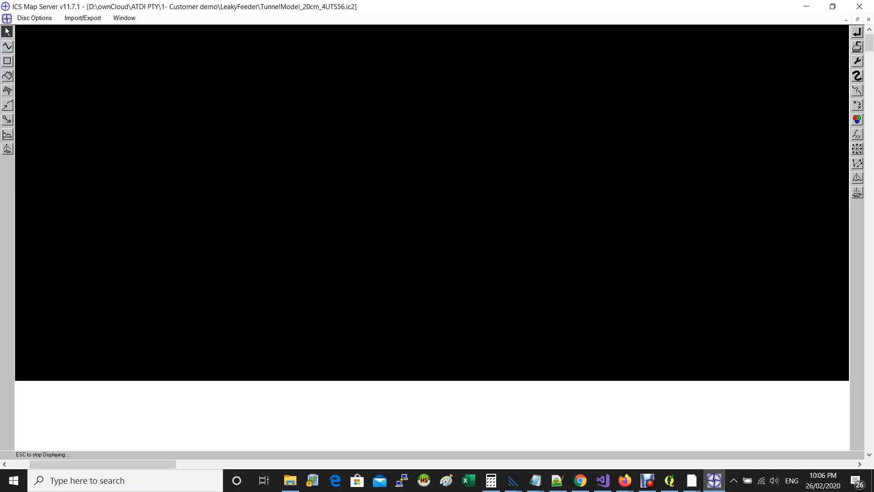
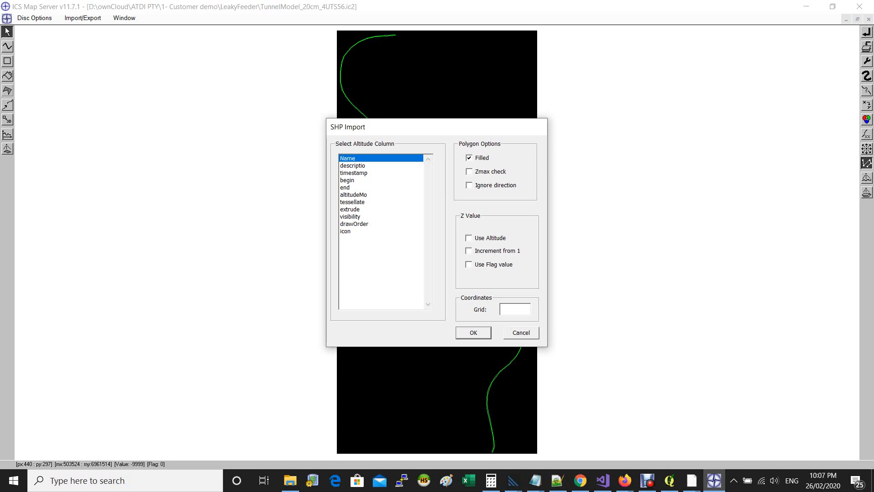
# Step: Import the second tunnel shapefile into the matrix as filled polygons, with the coordinate grid set to 4UTS56
pyautogui.write('UTS56')
pyautogui.press('Return')
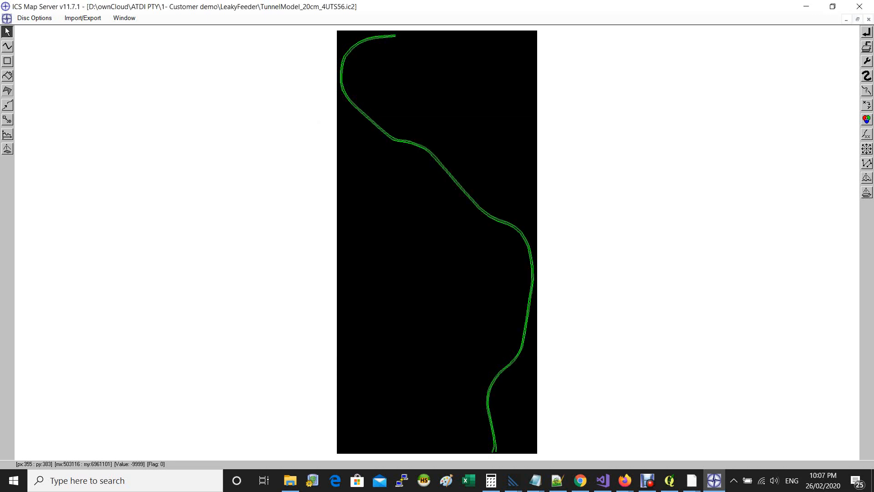
pyautogui.scroll(-2, 323, 300)
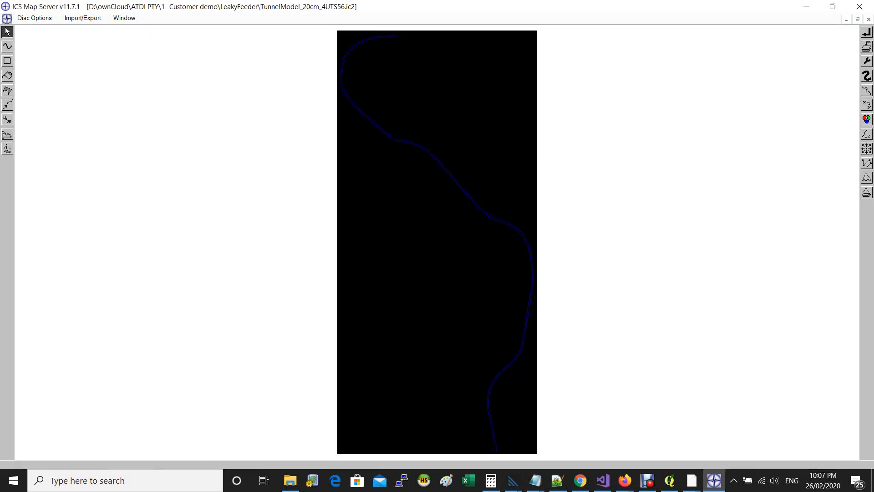
pyautogui.scroll(1, 520, 224)
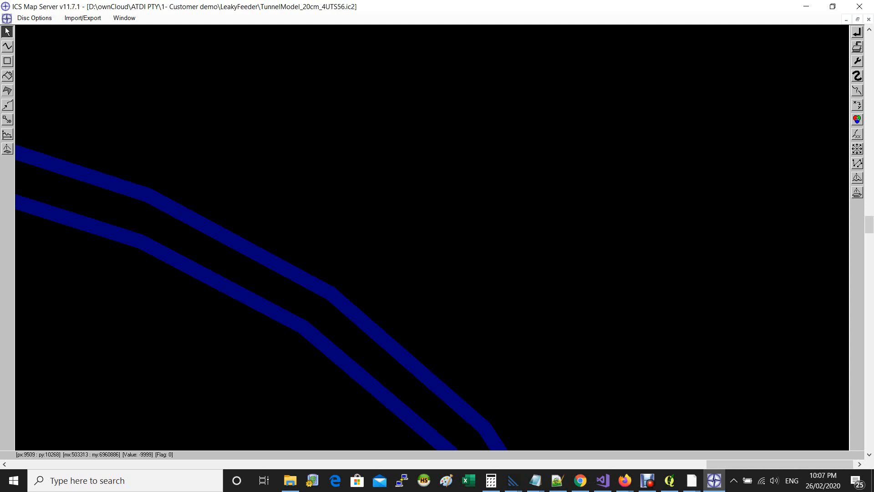
pyautogui.doubleClick(383, 263)
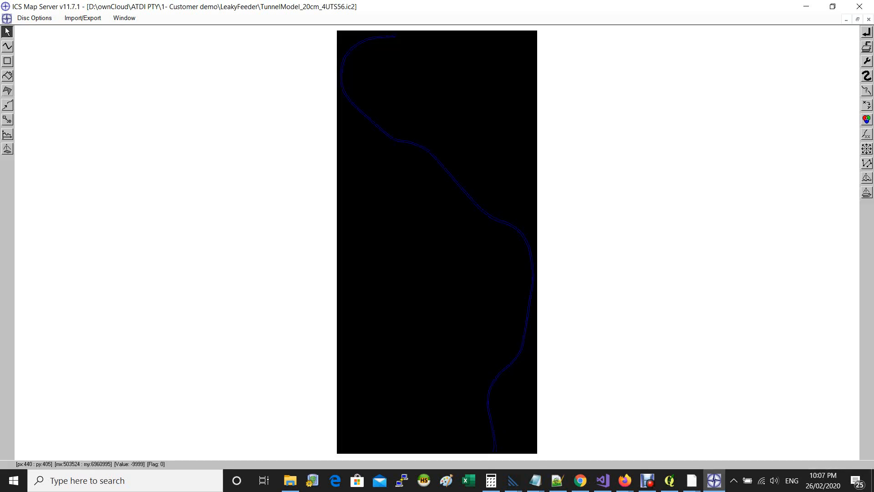
# Step: Transform all cells valued -9999 in the matrix to 10, and inspect the tunnel outlines up close
pyautogui.click(867, 105)
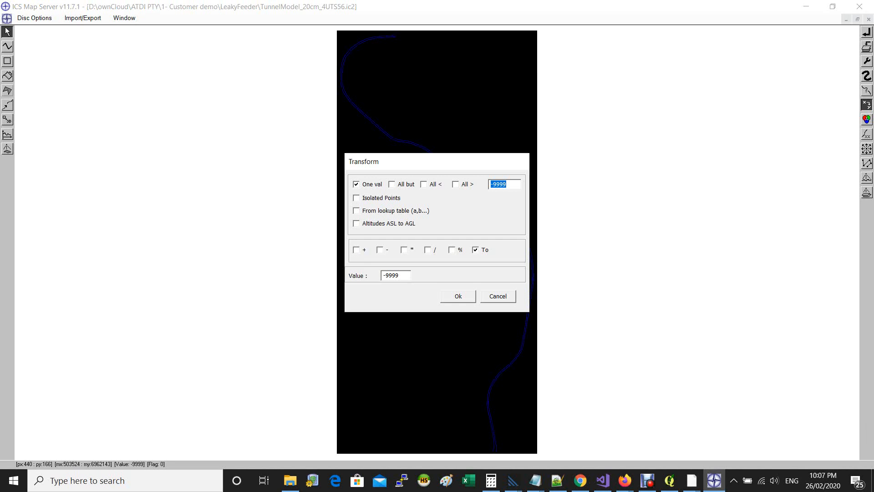
pyautogui.moveTo(509, 184); pyautogui.dragTo(490, 184)
pyautogui.click(400, 275)
pyautogui.moveTo(400, 276); pyautogui.dragTo(381, 276)
pyautogui.write('10')
pyautogui.press('Return')
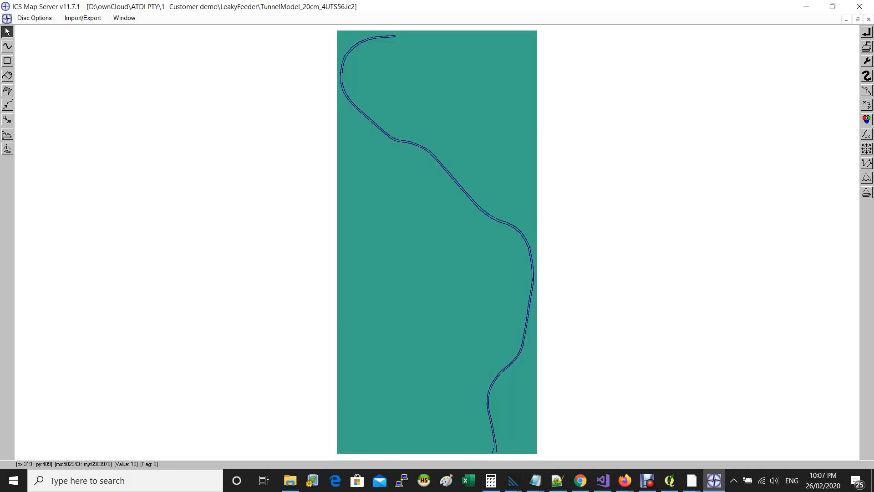
pyautogui.doubleClick(484, 213)
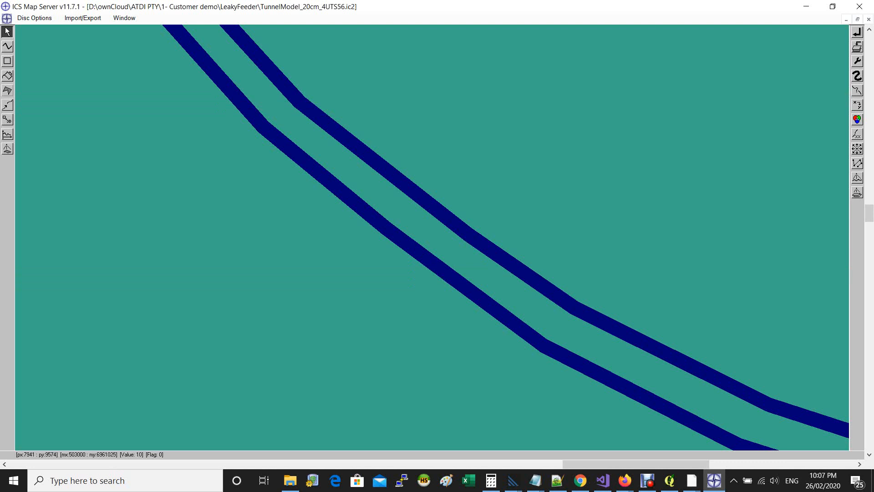
pyautogui.doubleClick(486, 157)
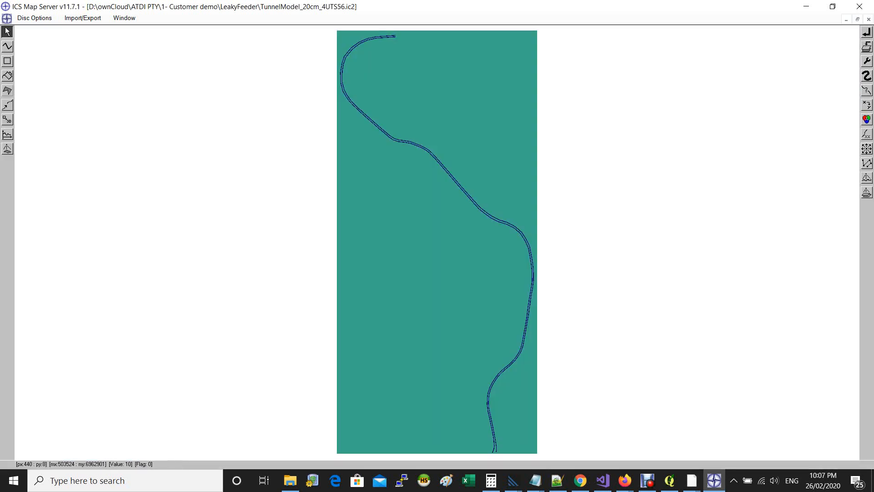
# Step: Start saving the matrix as a 16 bit file, listing all file types, in the LeakyFeeder folder
pyautogui.click(867, 31)
pyautogui.press('Return')
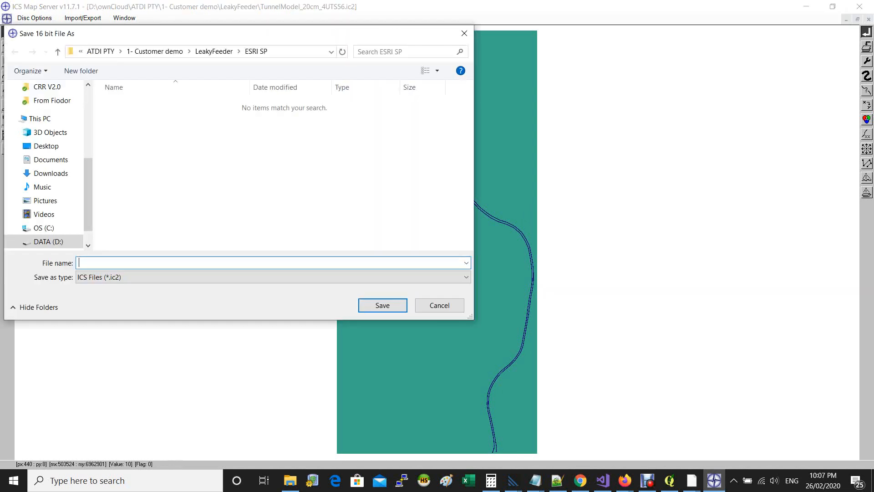
pyautogui.press('Tab')
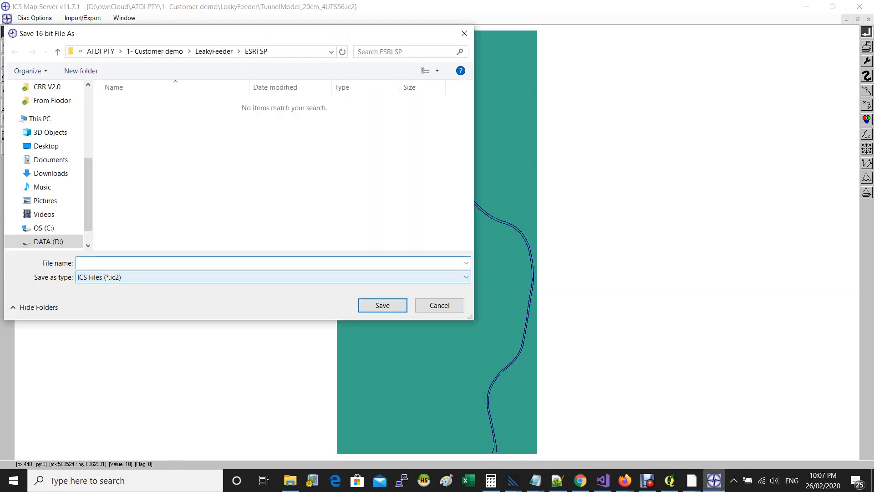
pyautogui.hotkey('alt', 'Down')
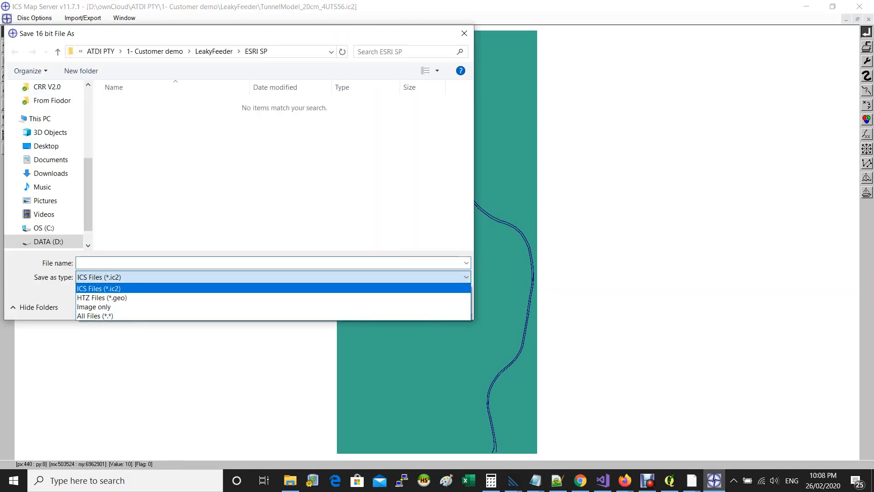
pyautogui.hotkey('alt', 'Down')
pyautogui.hotkey('alt', 'Down')
pyautogui.press('Down')
pyautogui.press('Down')
pyautogui.press('Down')
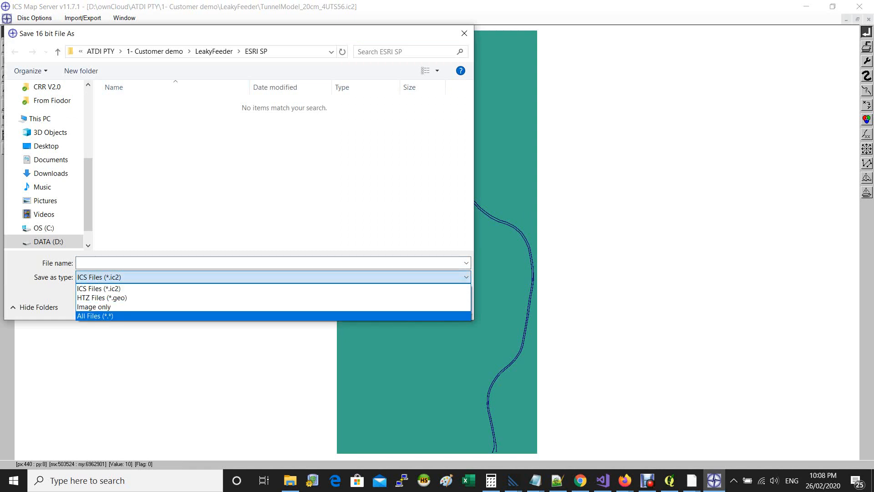
pyautogui.press('Return')
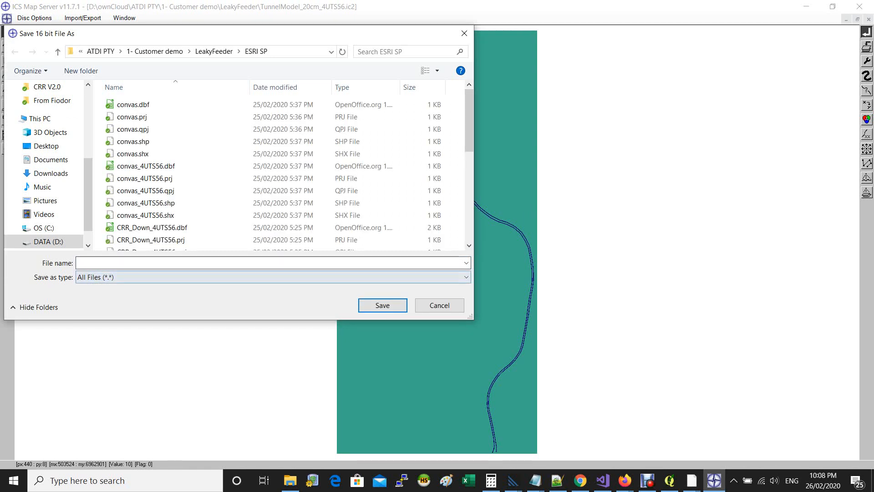
pyautogui.click(214, 52)
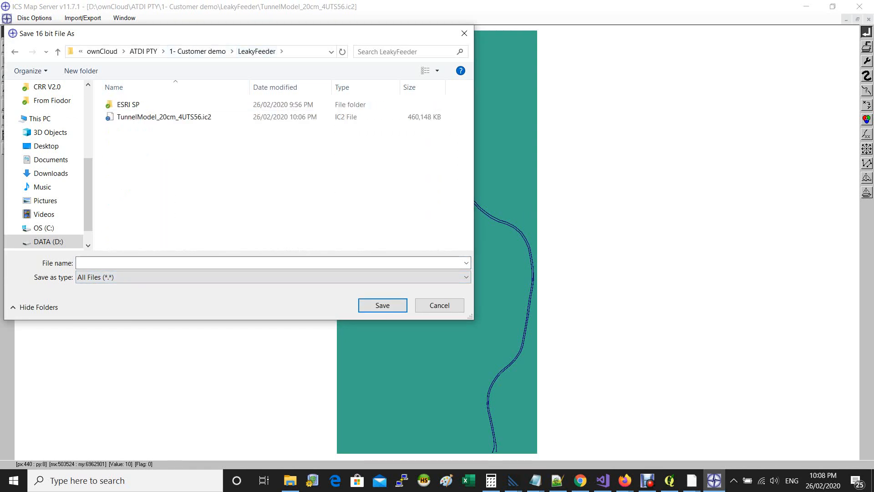
# Step: Save the matrix as TunnelModel_20cm_4UTS56.IDR and close the block
pyautogui.click(164, 117)
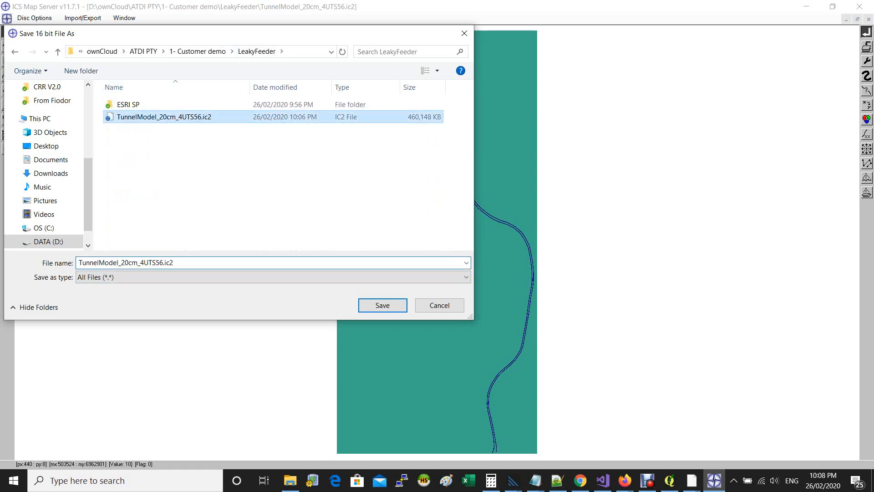
pyautogui.click(182, 262)
pyautogui.click(177, 262)
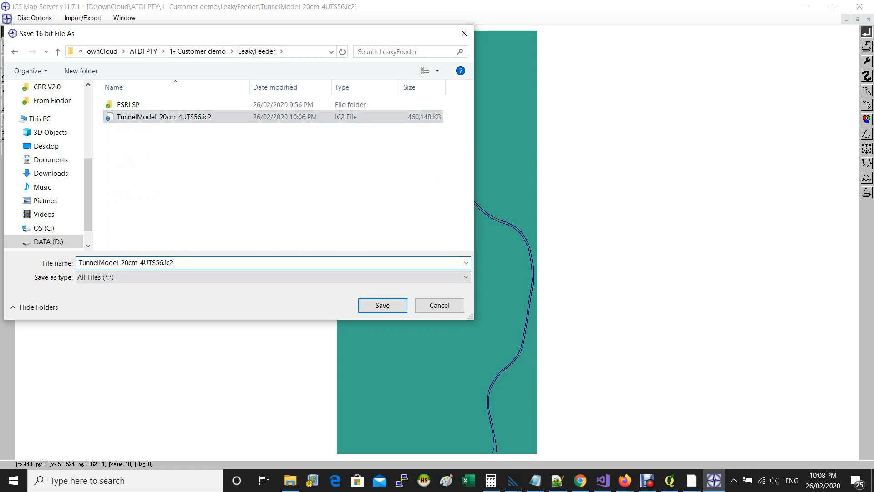
pyautogui.press('BackSpace')
pyautogui.press('BackSpace')
pyautogui.press('BackSpace')
pyautogui.write('lDR')
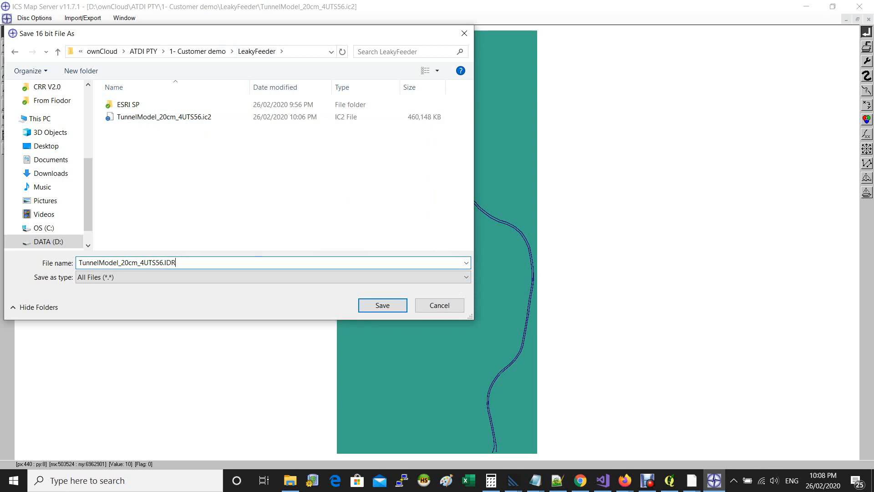
pyautogui.press('Return')
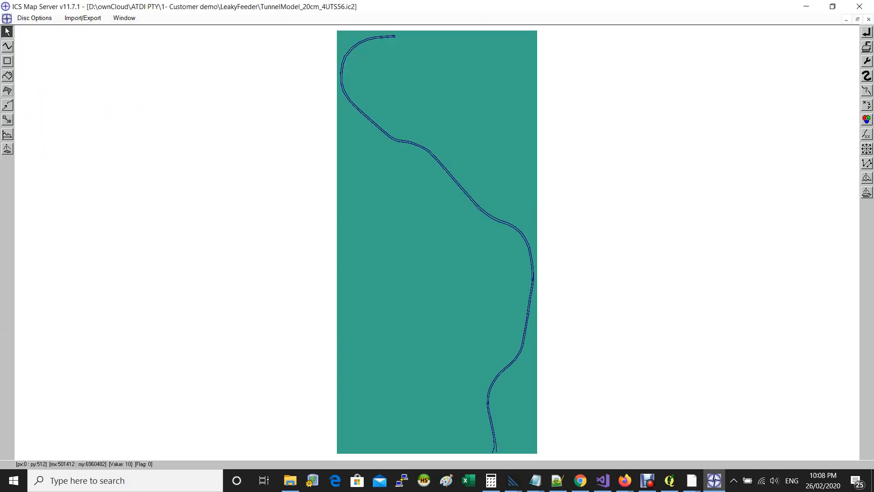
pyautogui.click(868, 19)
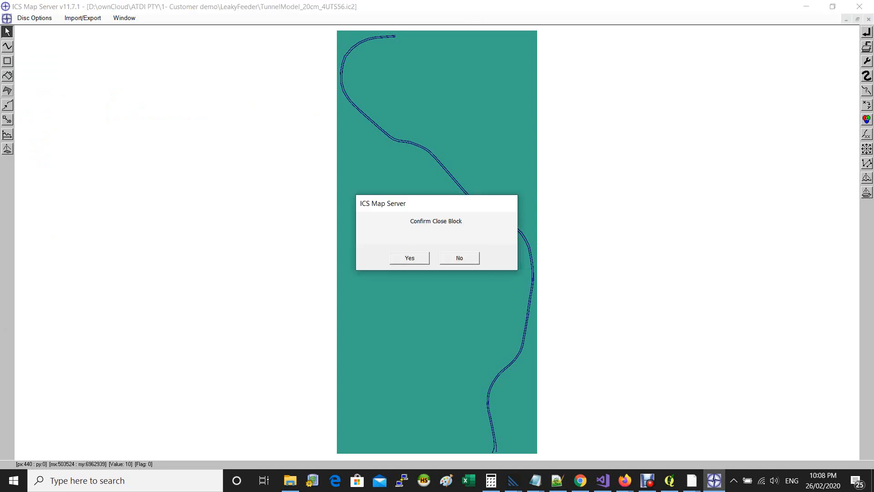
pyautogui.press('Return')
# Step: Switch to File Explorer and permanently delete TunnelModel_20cm_4UTS56.ic2 from the LeakyFeeder folder
pyautogui.hotkey('alt', 'Tab')
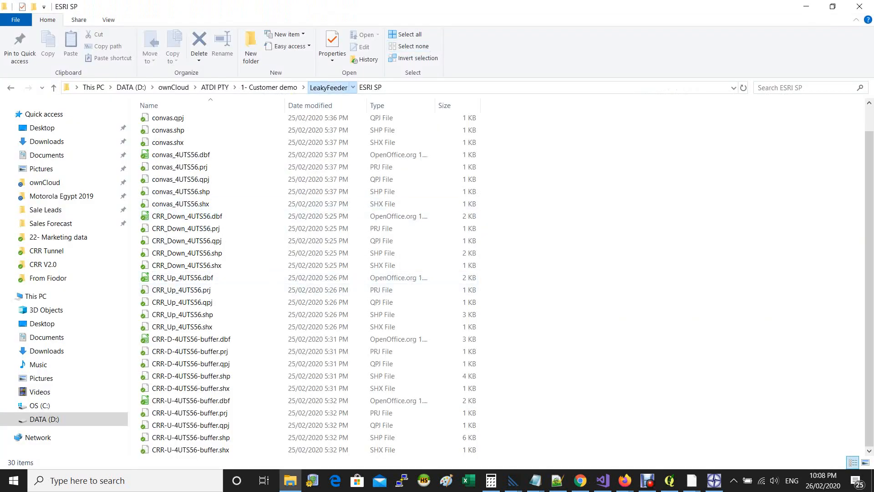
pyautogui.click(328, 87)
pyautogui.click(227, 148)
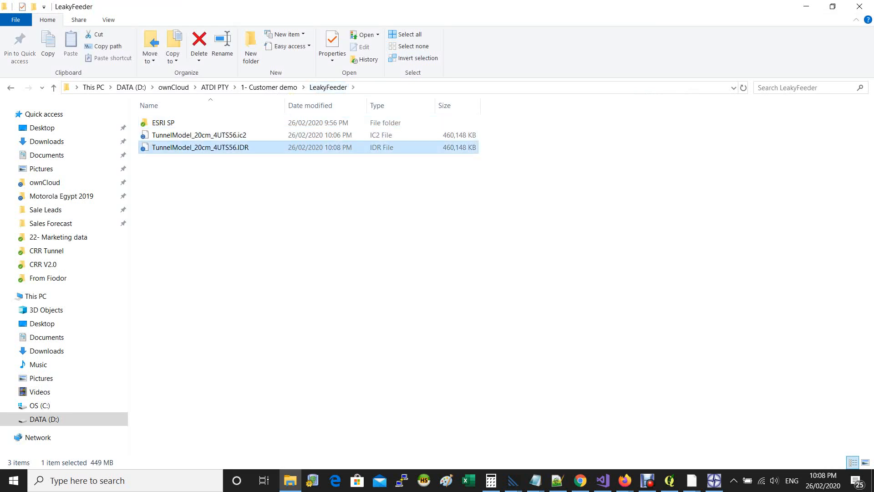
pyautogui.click(228, 136)
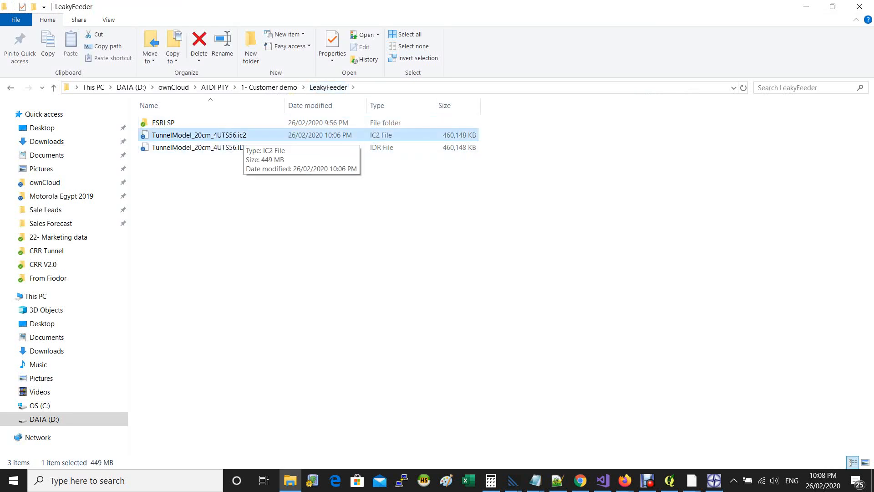
pyautogui.hotkey('shift', 'Delete')
pyautogui.press('Return')
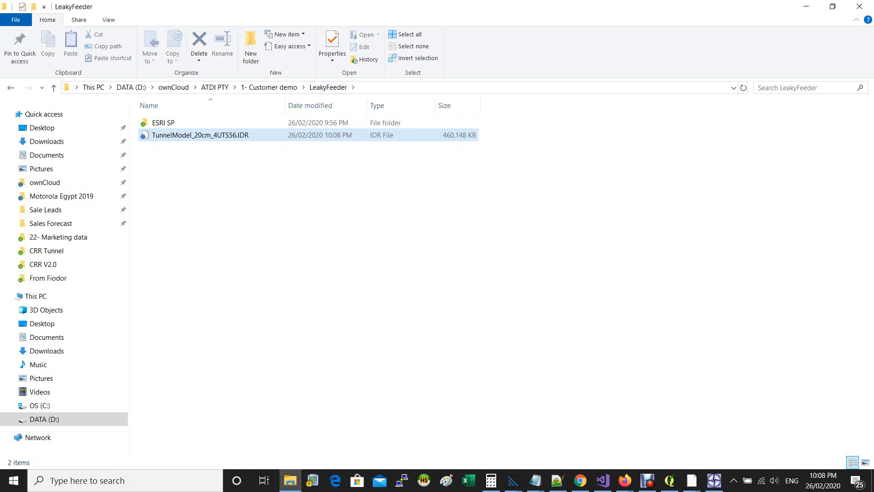
# Step: Launch HTZ communications x64 and open its project manager
pyautogui.hotkey('alt', 'd')
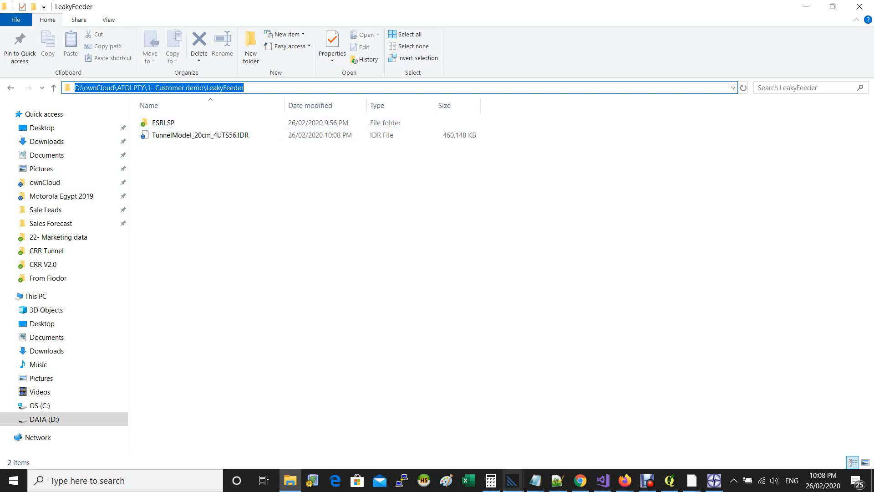
pyautogui.press('super')
pyautogui.write('htz')
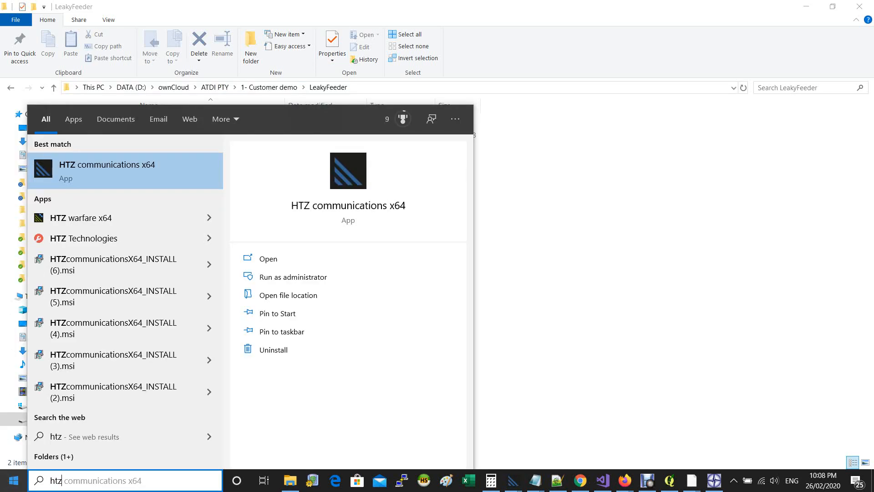
pyautogui.press('Return')
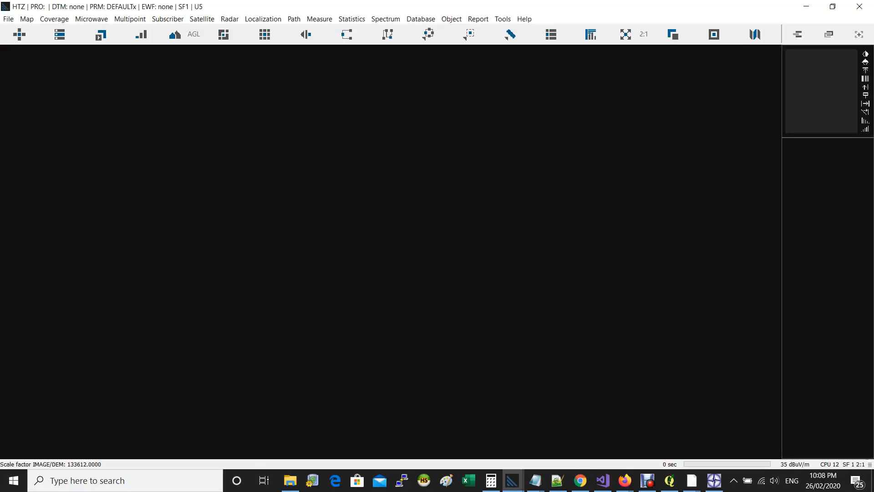
pyautogui.hotkey('alt', 'Tab')
pyautogui.hotkey('alt', 'Tab')
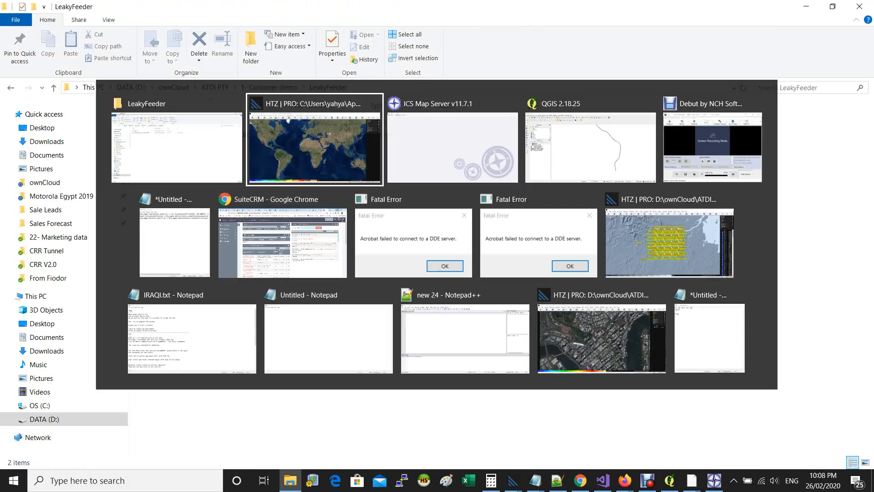
pyautogui.click(11, 19)
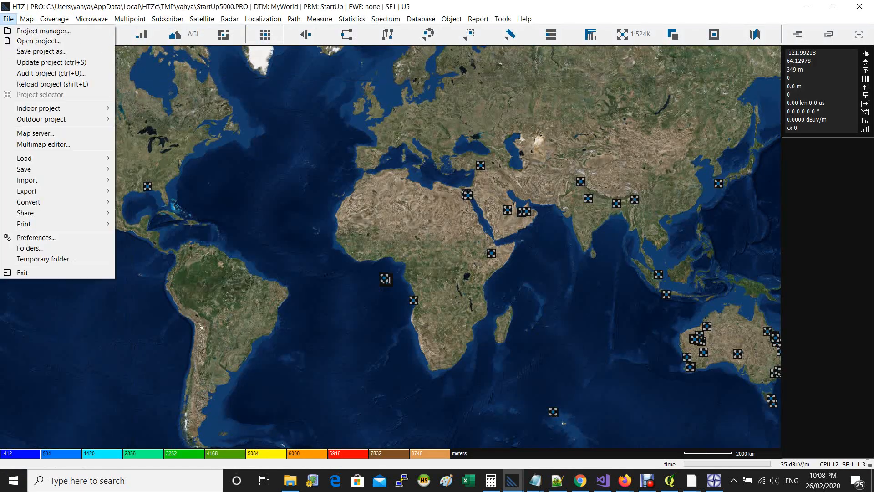
pyautogui.click(44, 31)
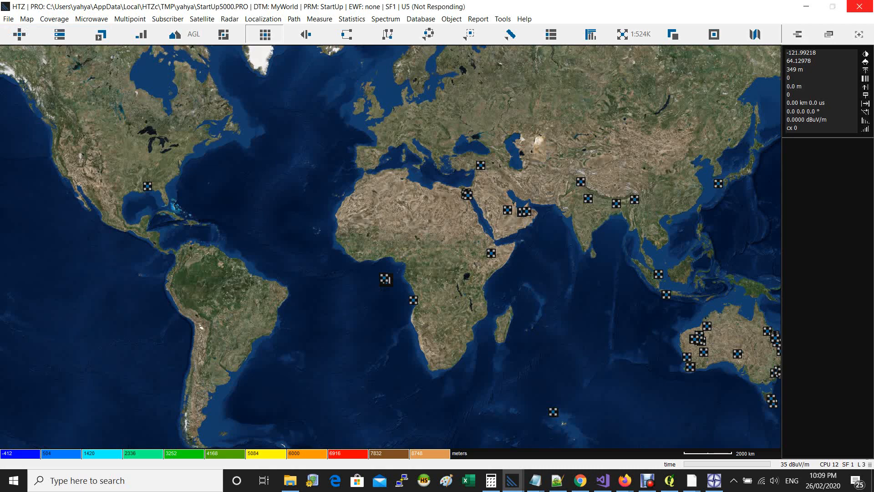
# Step: Dismiss the two Acrobat error messages and return to the HTZ project manager
pyautogui.hotkey('alt', 'Tab')
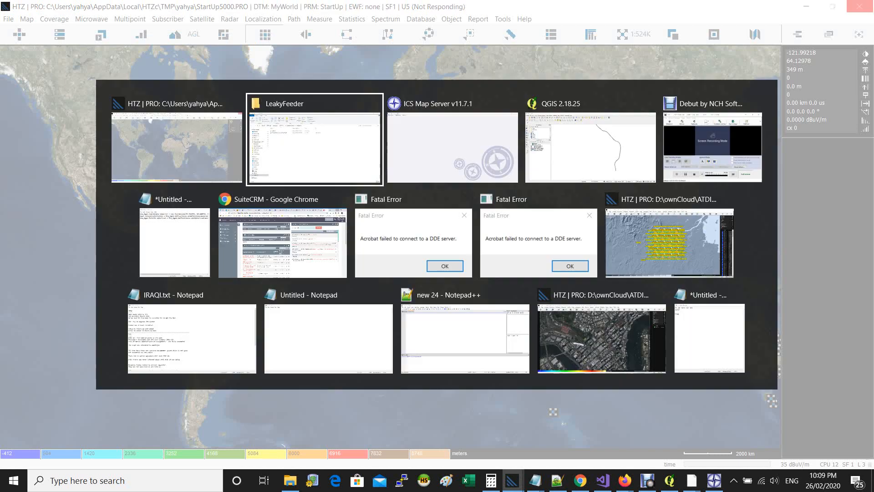
pyautogui.click(423, 248)
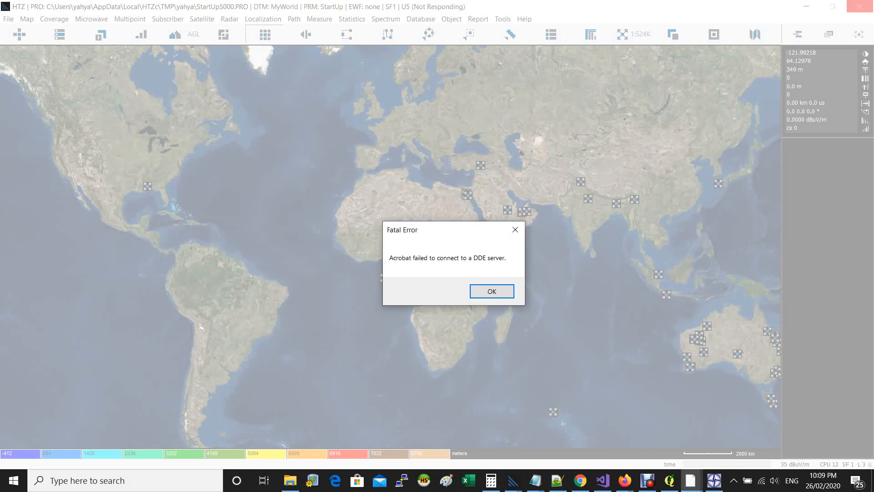
pyautogui.click(491, 290)
pyautogui.hotkey('alt', 'Tab')
pyautogui.click(528, 257)
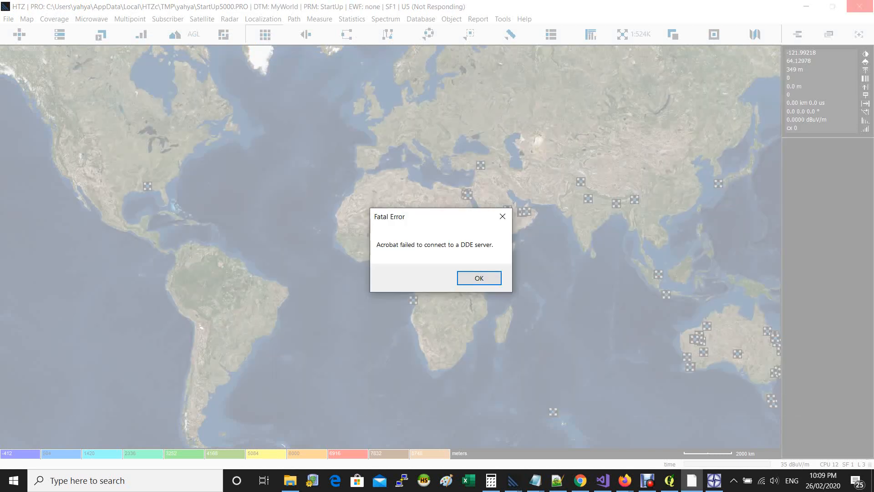
pyautogui.click(479, 278)
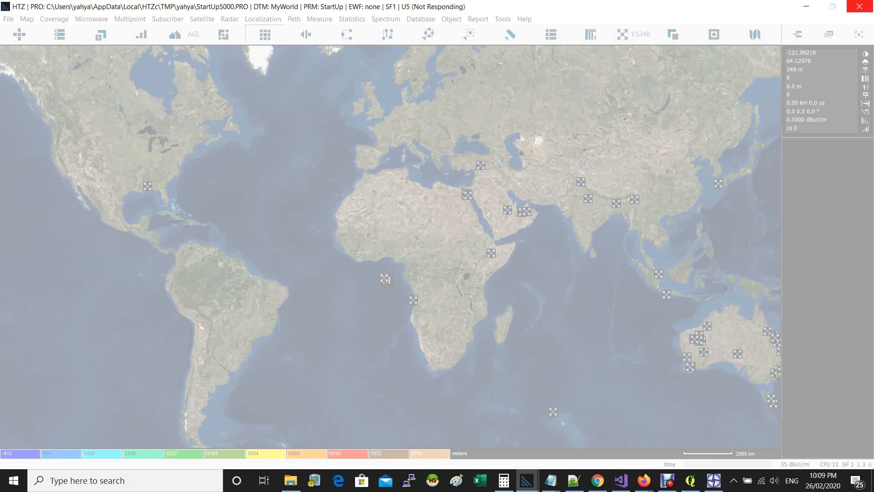
pyautogui.moveTo(527, 481)
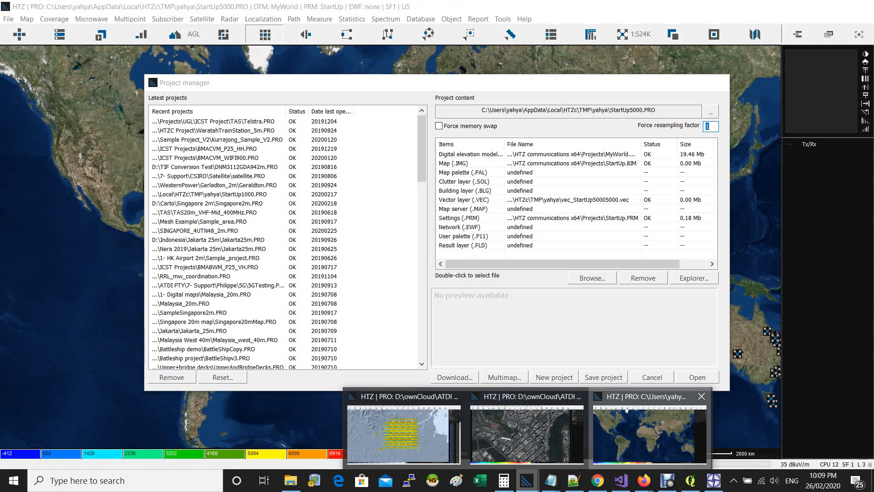
pyautogui.click(649, 435)
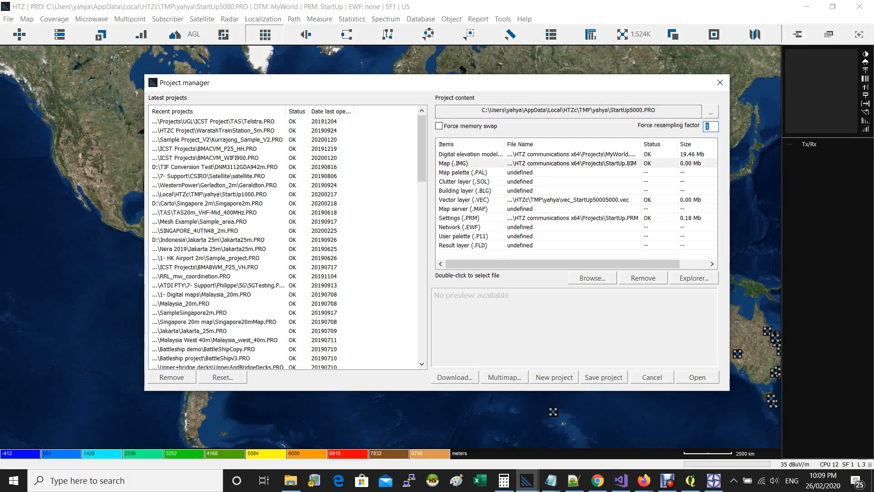
# Step: Remove the vector layer and settings files from the project content
pyautogui.click(546, 163)
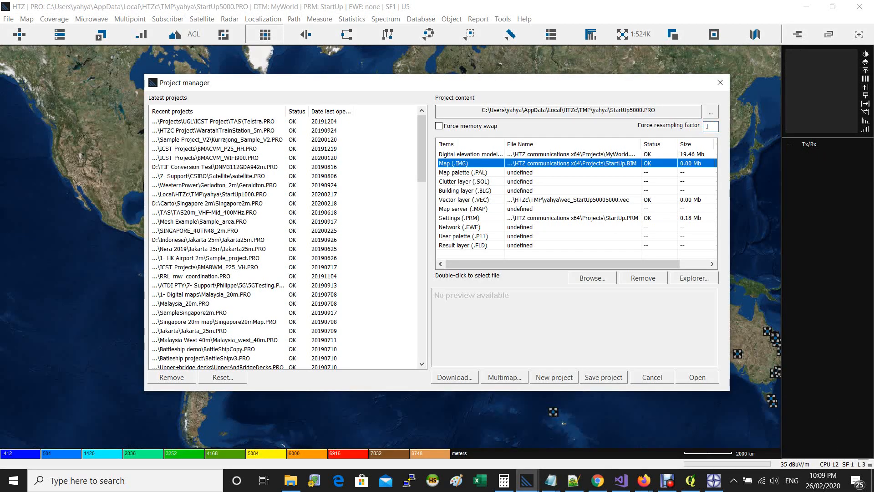
pyautogui.click(519, 191)
pyautogui.click(547, 200)
pyautogui.click(642, 279)
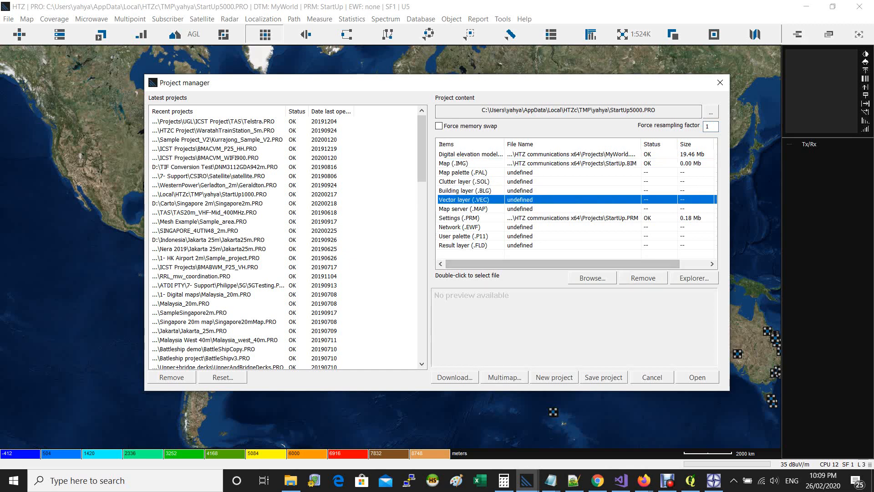
pyautogui.click(555, 218)
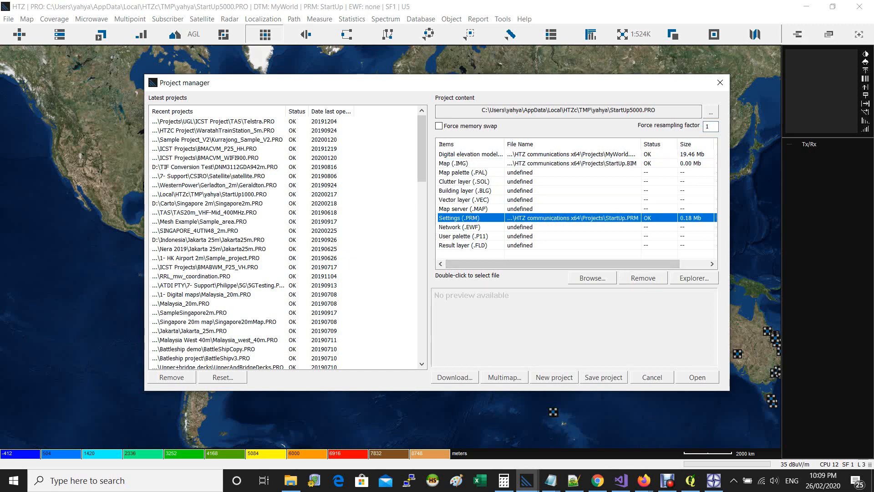
pyautogui.click(643, 278)
# Step: Set TunnelModel_20cm_4UTS56.IDR from the LeakyFeeder folder as the project's digital elevation model
pyautogui.click(520, 172)
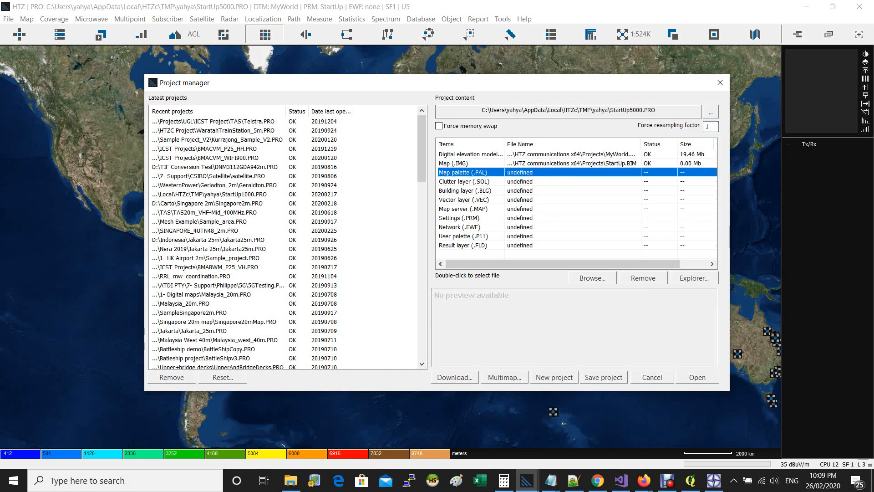
pyautogui.click(542, 164)
pyautogui.click(541, 154)
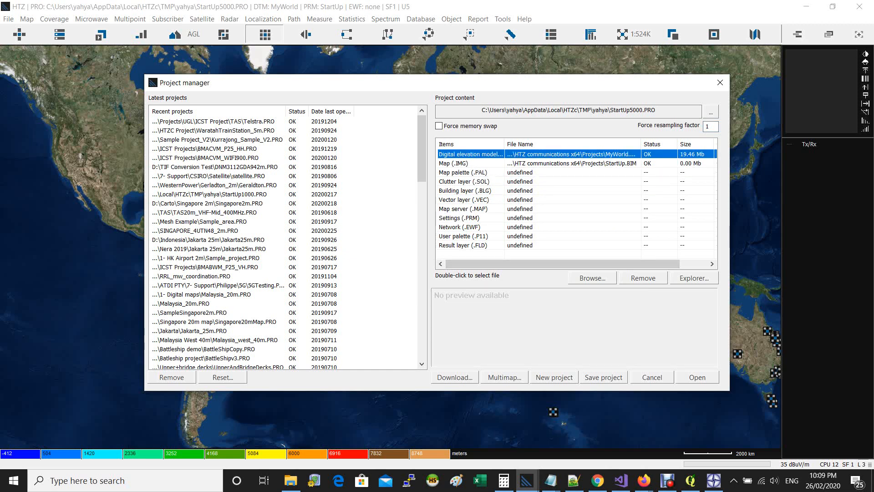
pyautogui.doubleClick(542, 155)
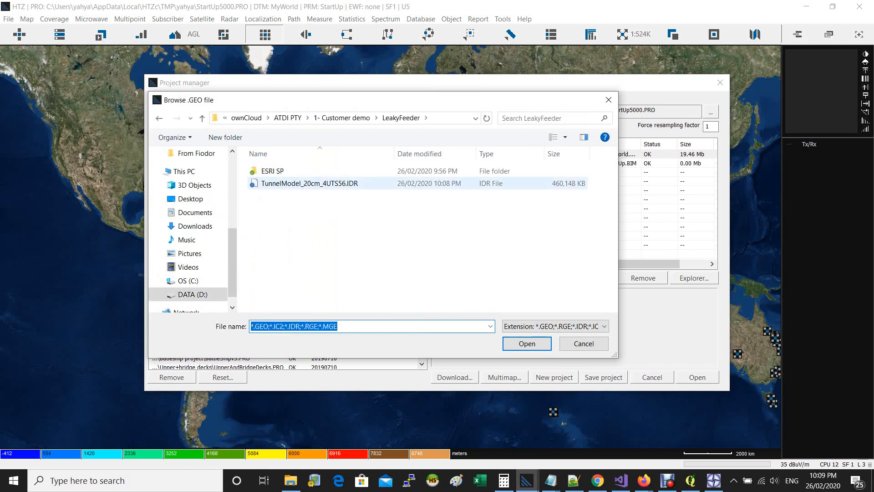
pyautogui.doubleClick(309, 183)
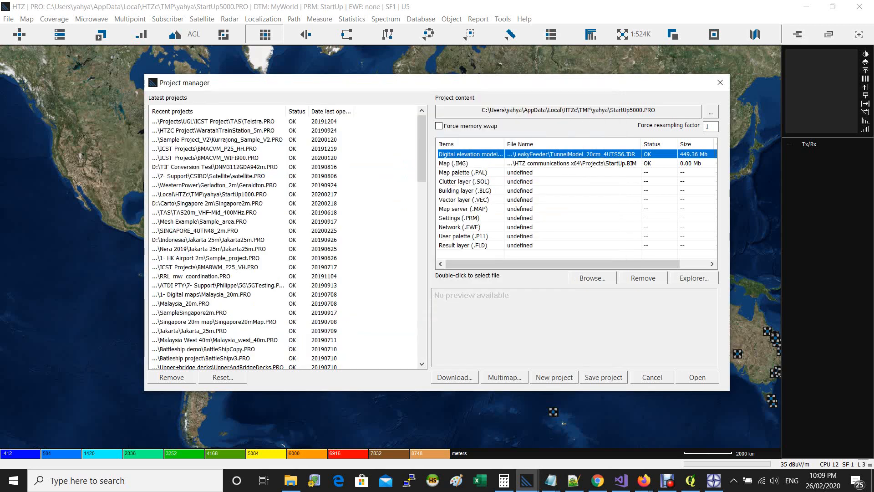
# Step: Save the project as a new file named LeakyFeederTunnel in the LeakyFeeder folder, without overwriting the existing project, and open it
pyautogui.click(604, 377)
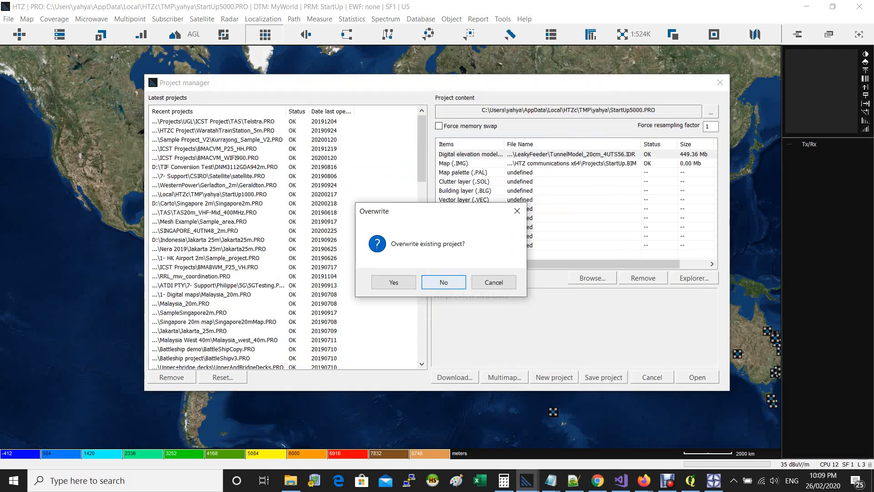
pyautogui.click(440, 282)
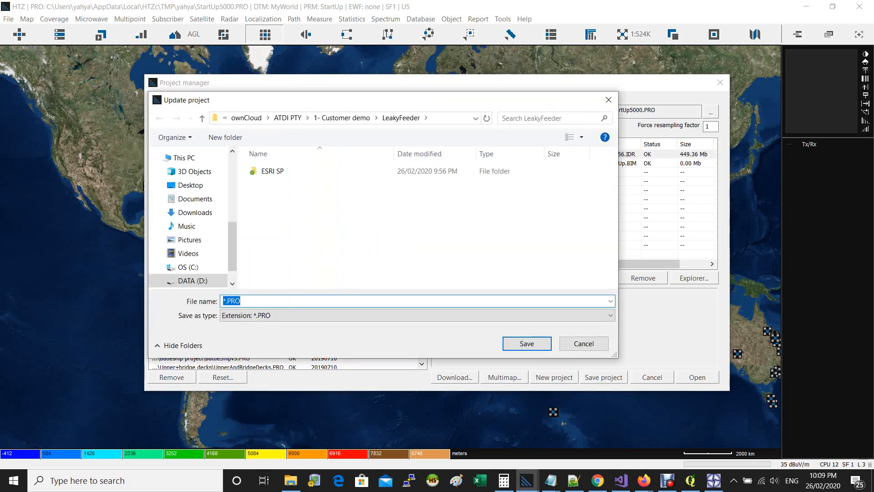
pyautogui.write('D:\\ownCloud\\ATDI PTY\\1- Customer demo\\LeakyFeeder')
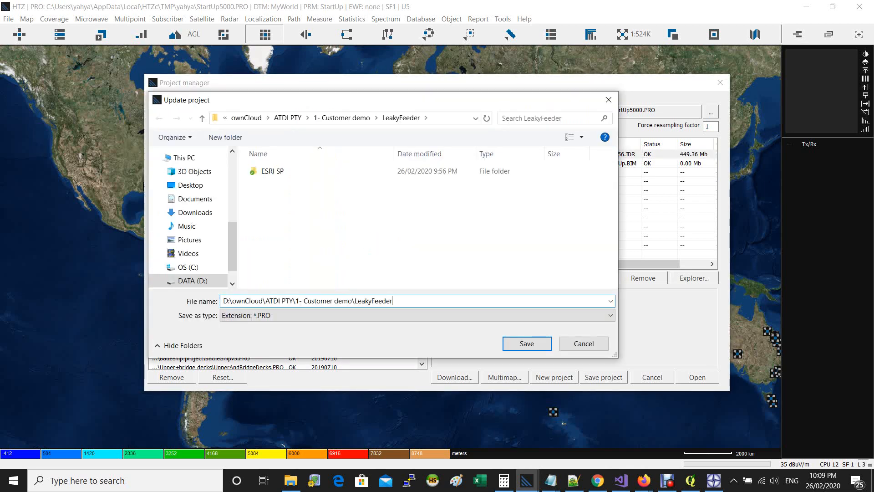
pyautogui.hotkey('ctrl', 'a')
pyautogui.press('BackSpace')
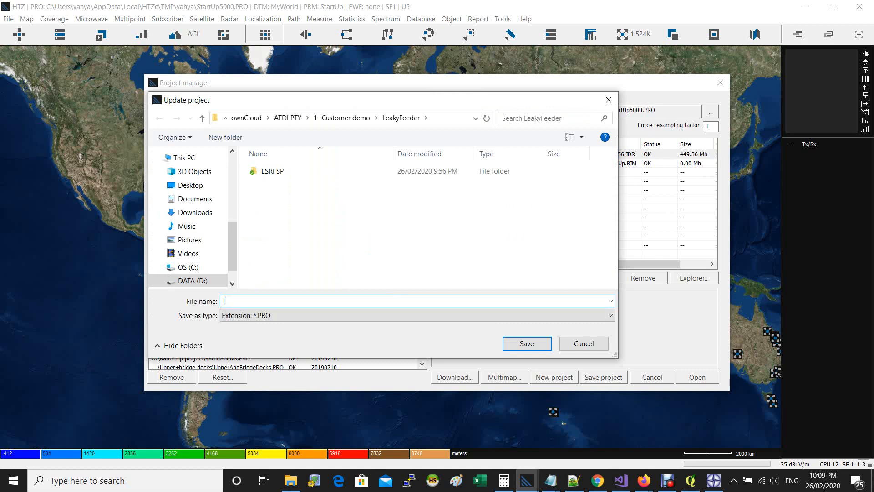
pyautogui.write('LeakyFeederTunnel')
pyautogui.press('Return')
pyautogui.press('Return')
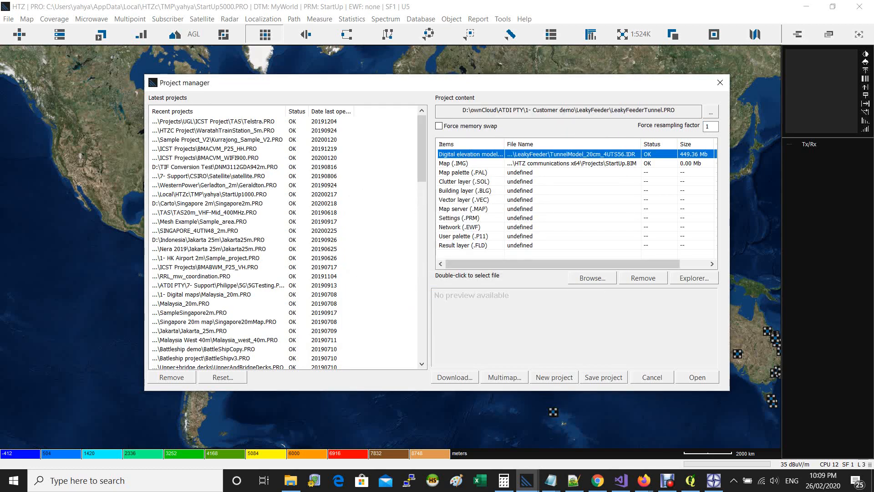
pyautogui.press('Return')
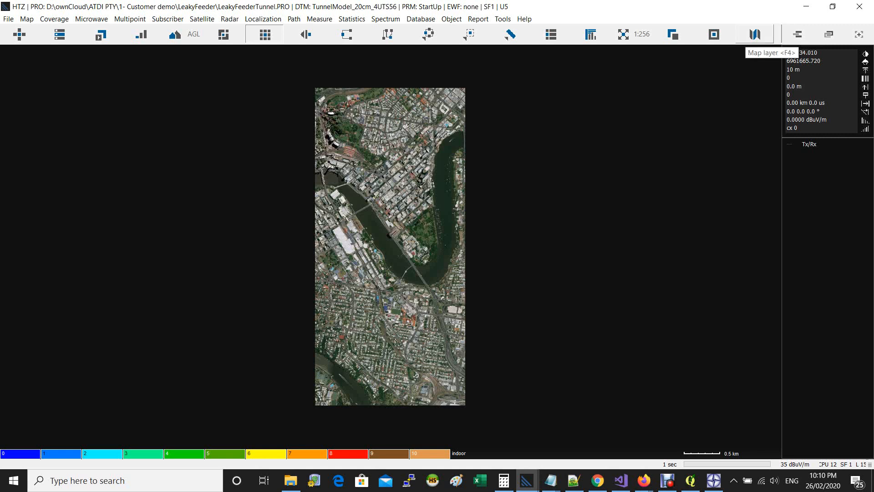
# Step: Display the combined DEM+Map base layer with black-and-white DEM rendering (DEM BW) and close the map layer settings
pyautogui.press('F4')
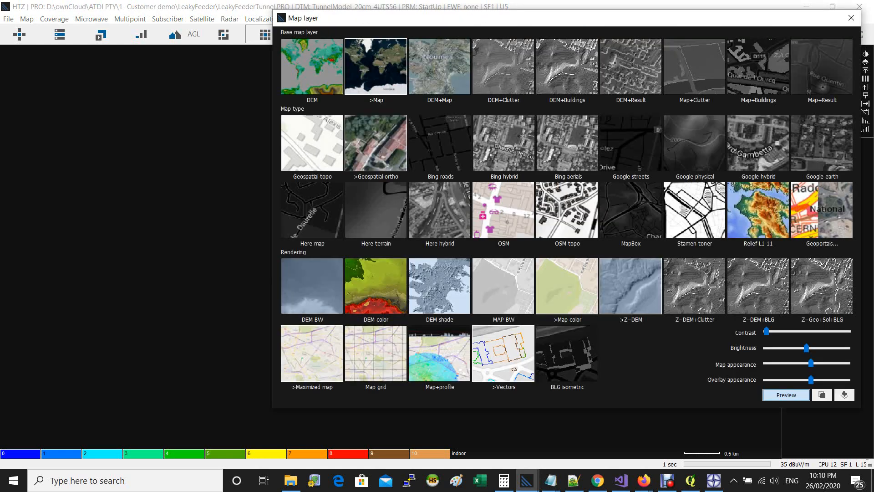
pyautogui.click(440, 67)
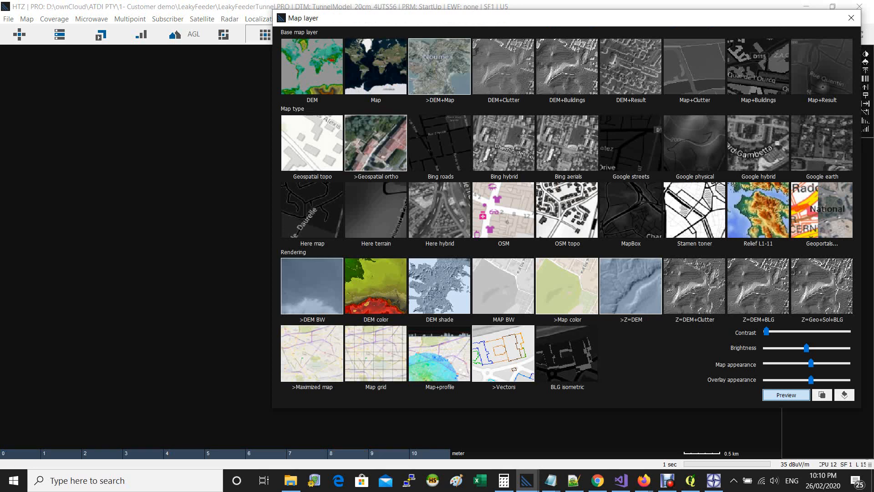
pyautogui.moveTo(452, 21); pyautogui.dragTo(667, 21)
pyautogui.click(591, 288)
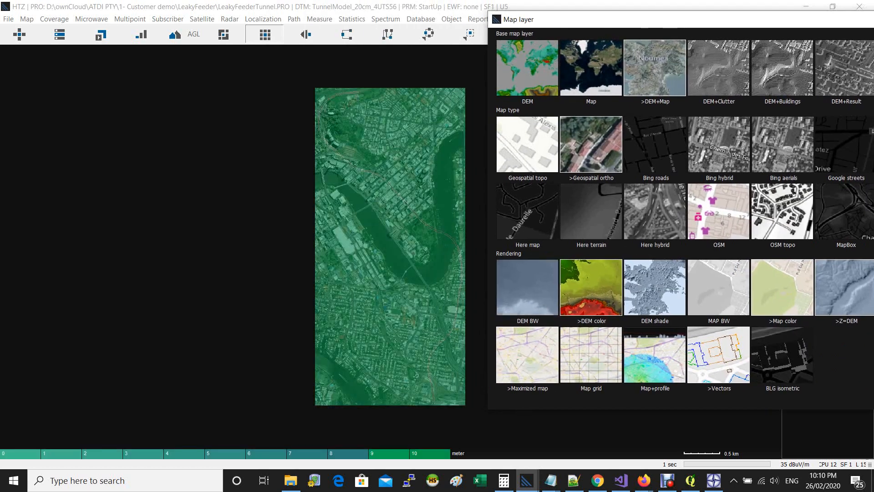
pyautogui.click(654, 287)
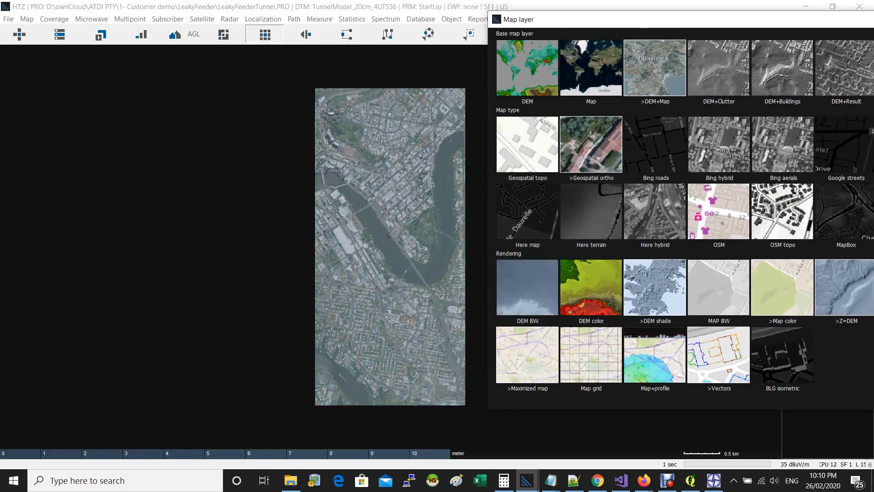
pyautogui.click(527, 287)
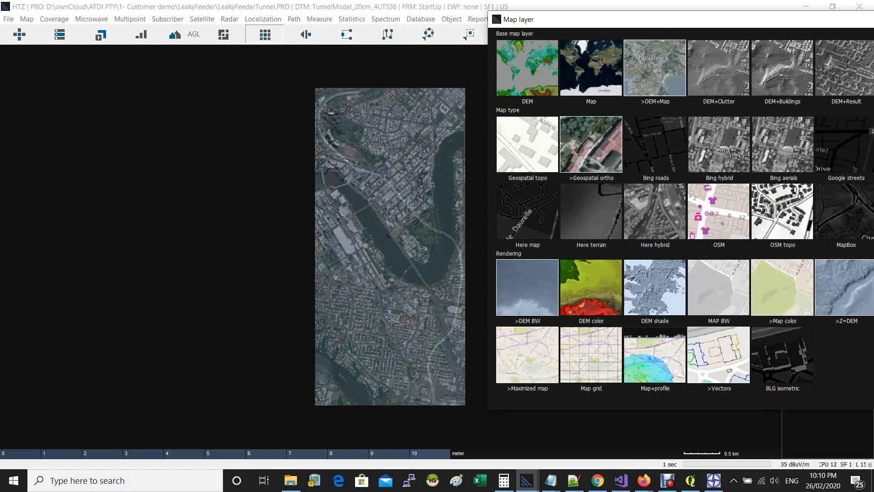
pyautogui.moveTo(638, 20); pyautogui.dragTo(325, 76)
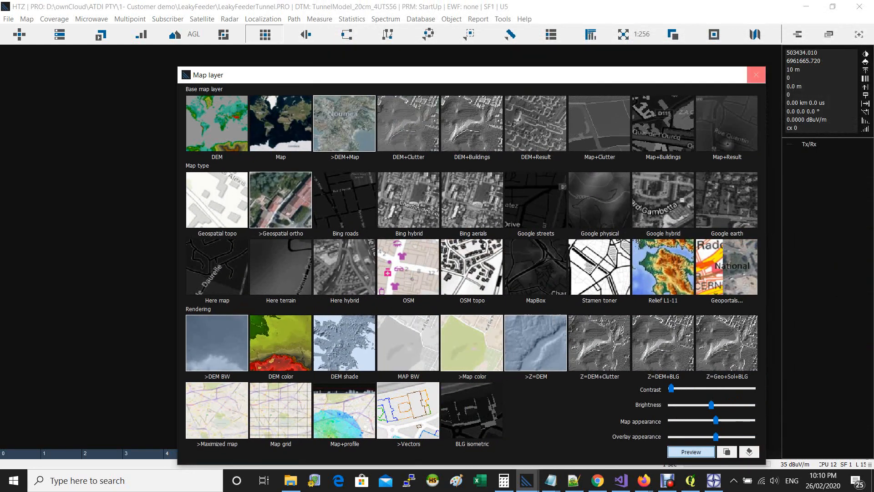
pyautogui.click(755, 75)
# Step: Check the tunnel route over the aerial imagery and switch the base map layer to DEM only
pyautogui.scroll(3, 394, 204)
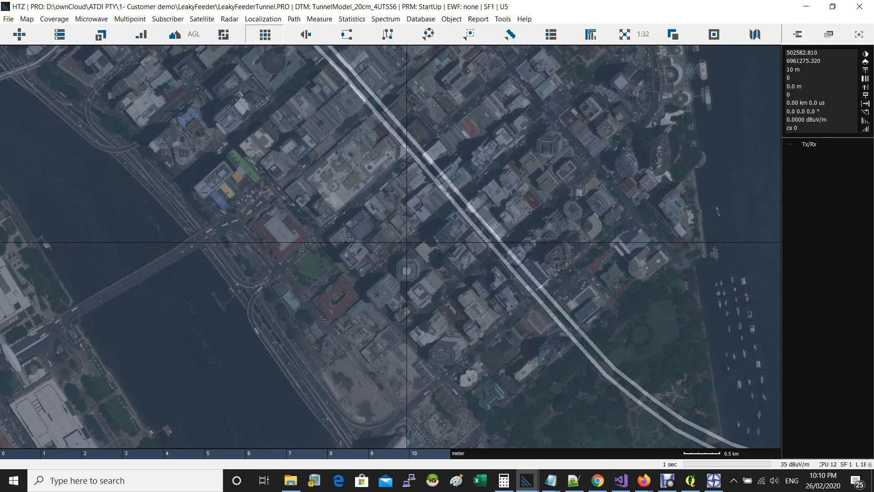
pyautogui.moveTo(537, 281); pyautogui.dragTo(398, 193)
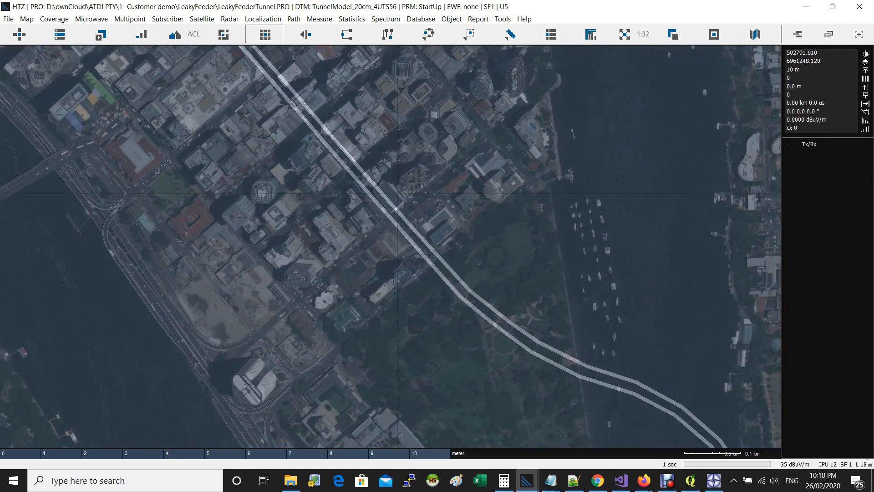
pyautogui.moveTo(414, 269); pyautogui.dragTo(376, 214)
pyautogui.scroll(-2, 376, 214)
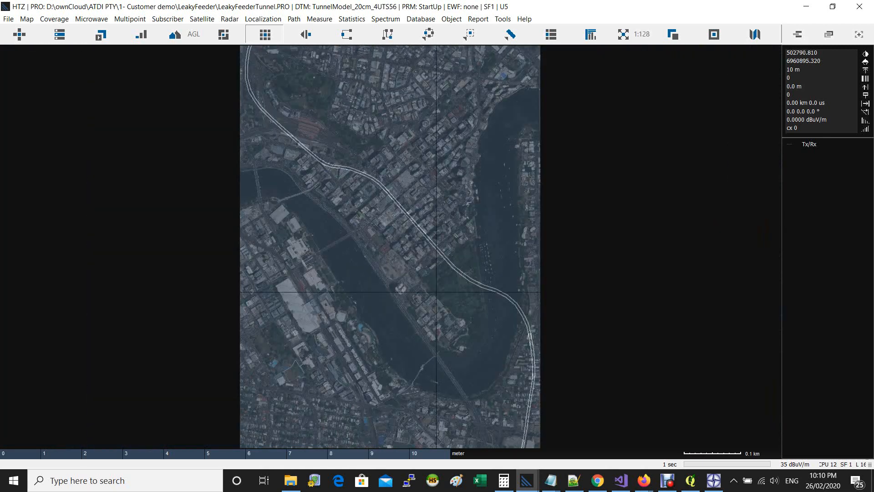
pyautogui.moveTo(412, 291); pyautogui.dragTo(411, 338)
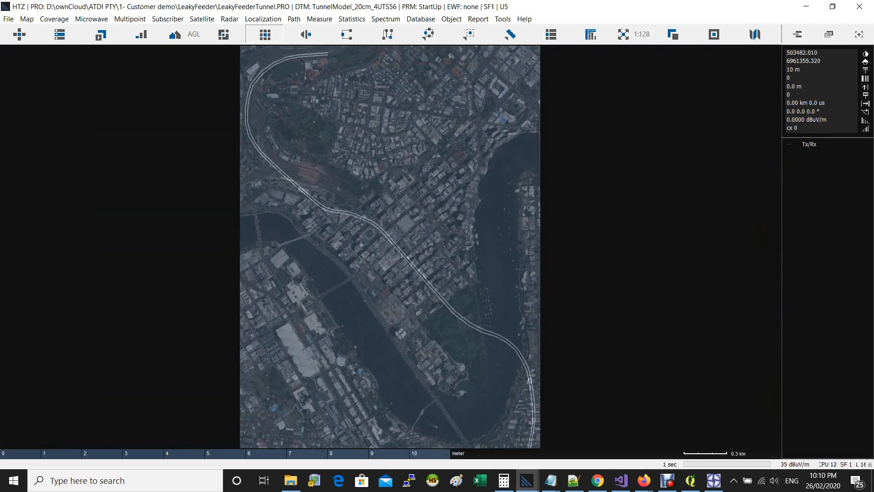
pyautogui.press('F2')
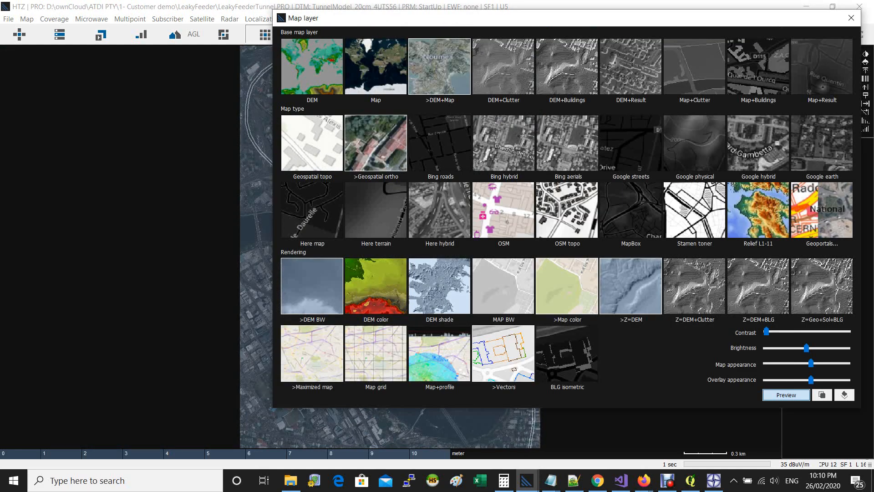
pyautogui.click(312, 67)
pyautogui.press('Escape')
# Step: Inspect the tunnel walls up close, review the material attenuations in the indoor settings, and close them
pyautogui.scroll(1, 420, 235)
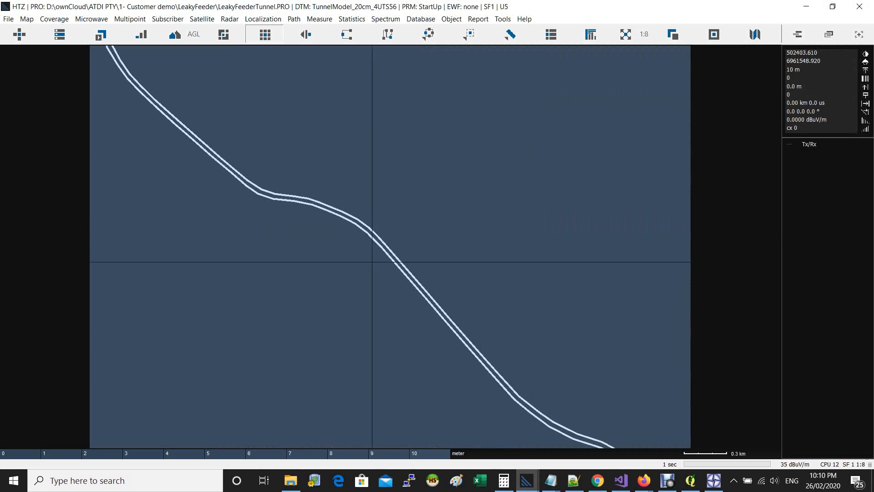
pyautogui.scroll(-1, 372, 262)
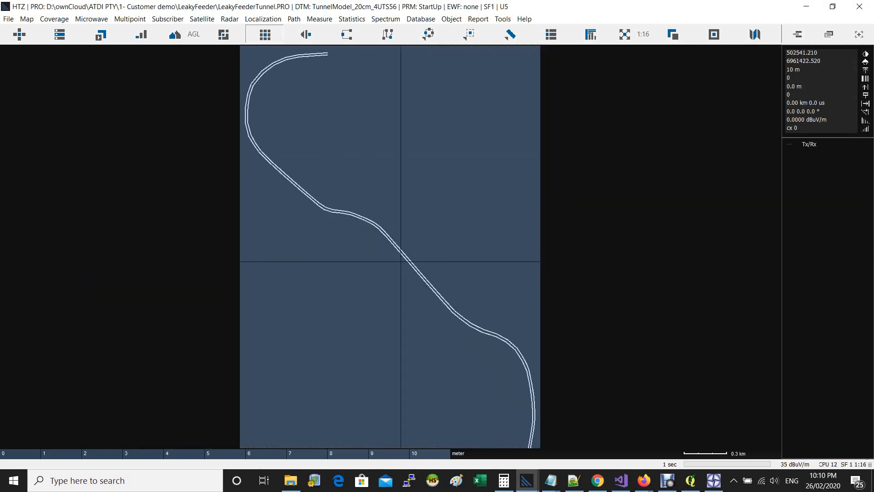
pyautogui.scroll(-1, 400, 263)
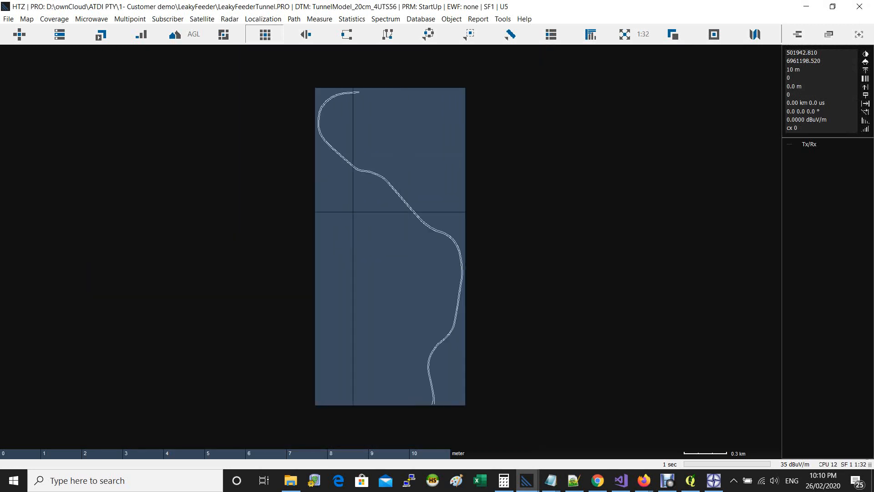
pyautogui.scroll(1, 390, 158)
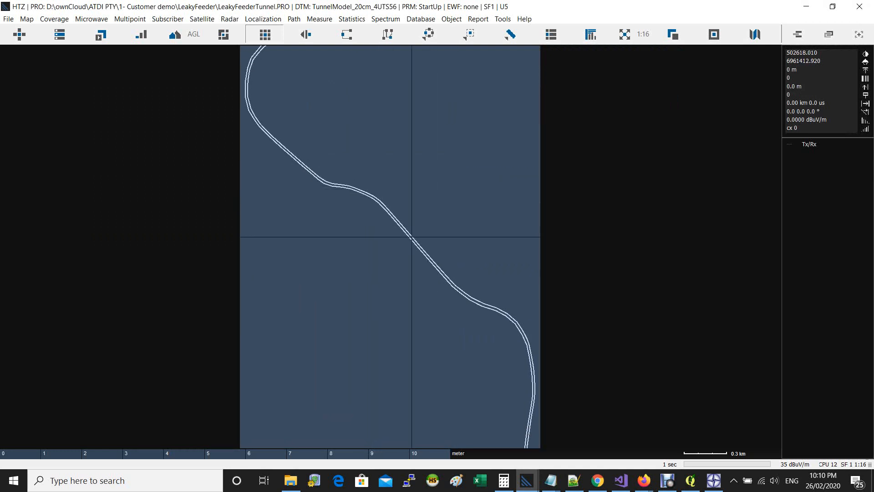
pyautogui.scroll(4, 412, 237)
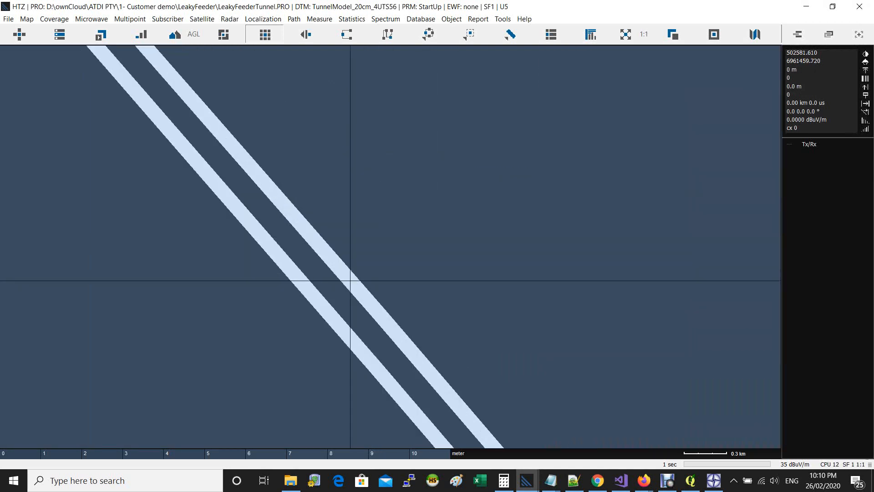
pyautogui.scroll(-1, 350, 281)
pyautogui.click(502, 19)
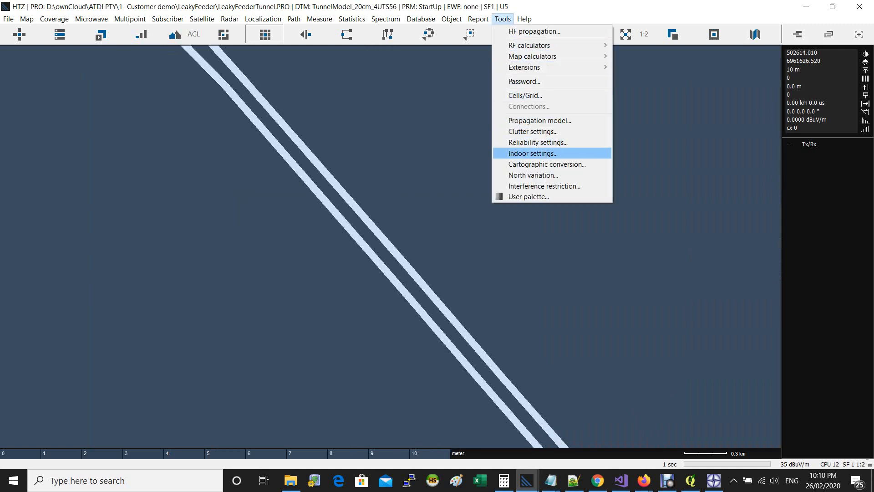
pyautogui.click(533, 153)
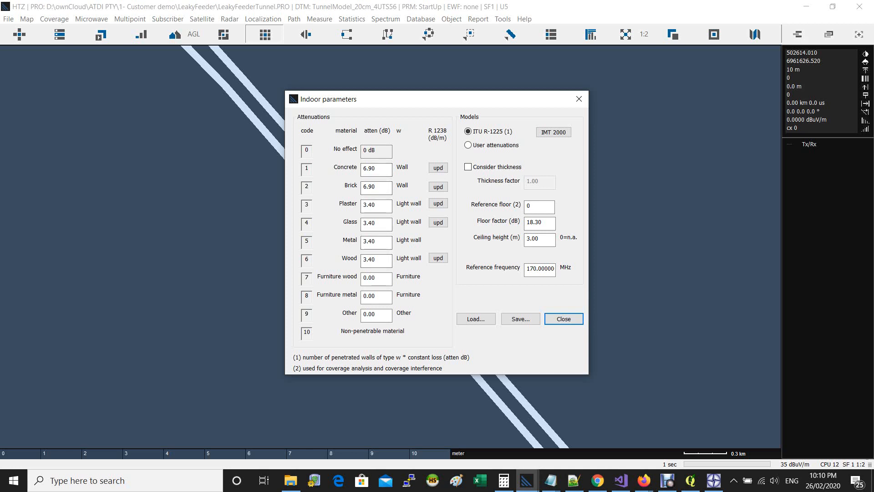
pyautogui.moveTo(398, 102); pyautogui.dragTo(483, 103)
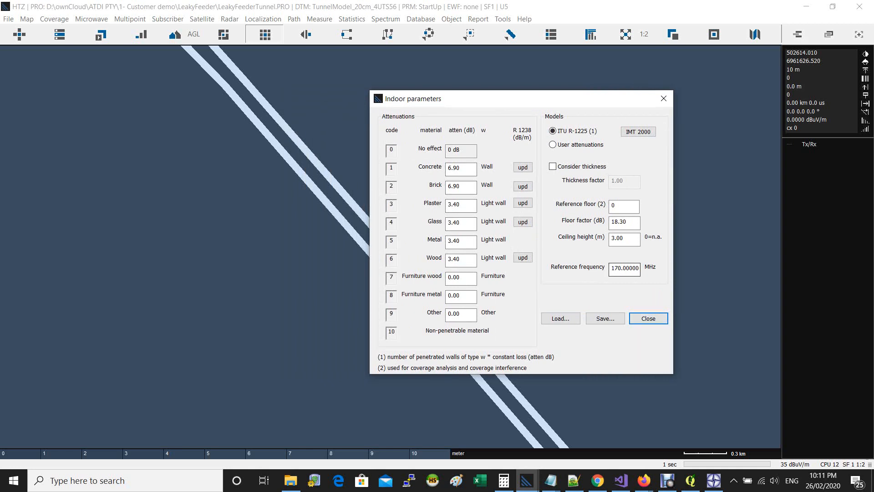
pyautogui.click(648, 318)
# Step: Open the clutter settings for a brief check and close them
pyautogui.scroll(-4, 463, 295)
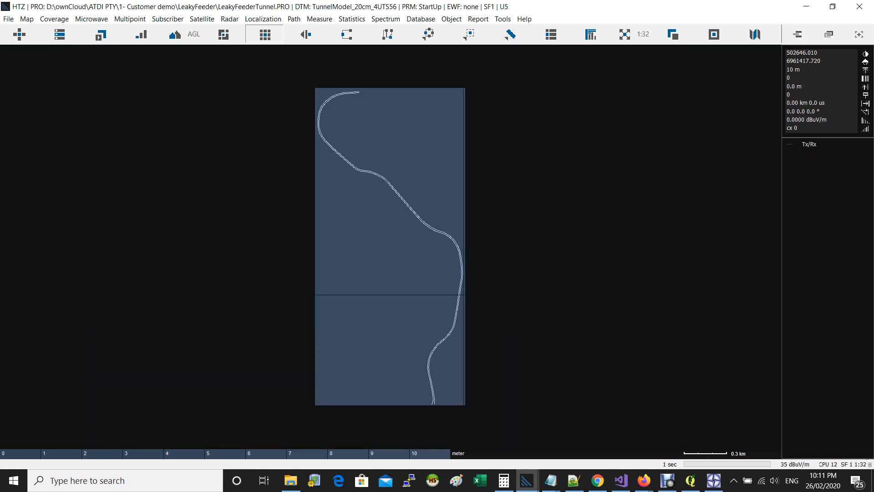
pyautogui.scroll(1, 409, 262)
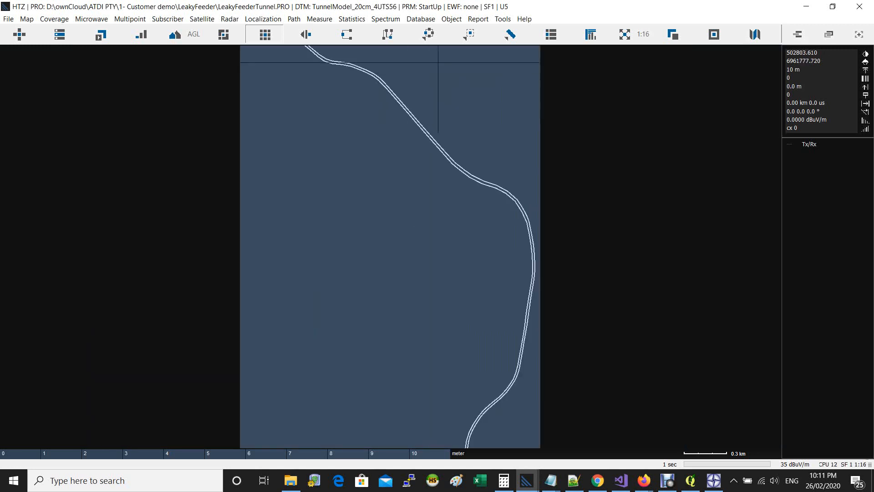
pyautogui.click(502, 19)
pyautogui.click(533, 132)
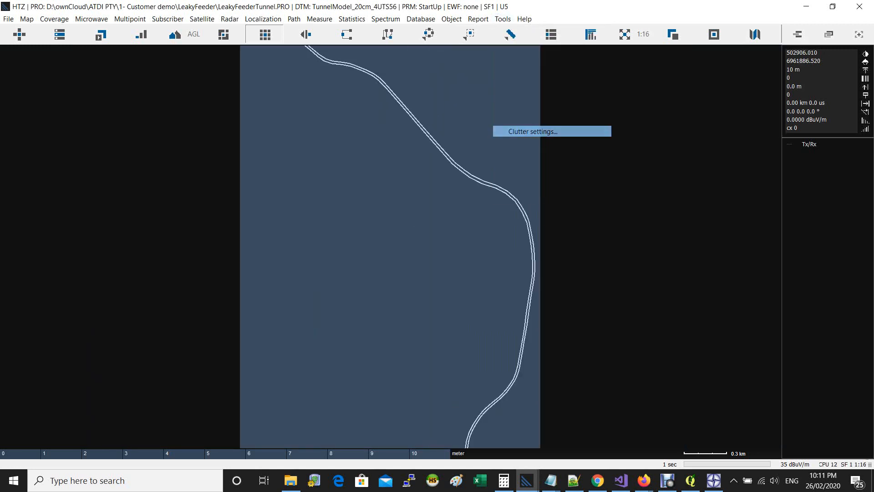
pyautogui.press('Escape')
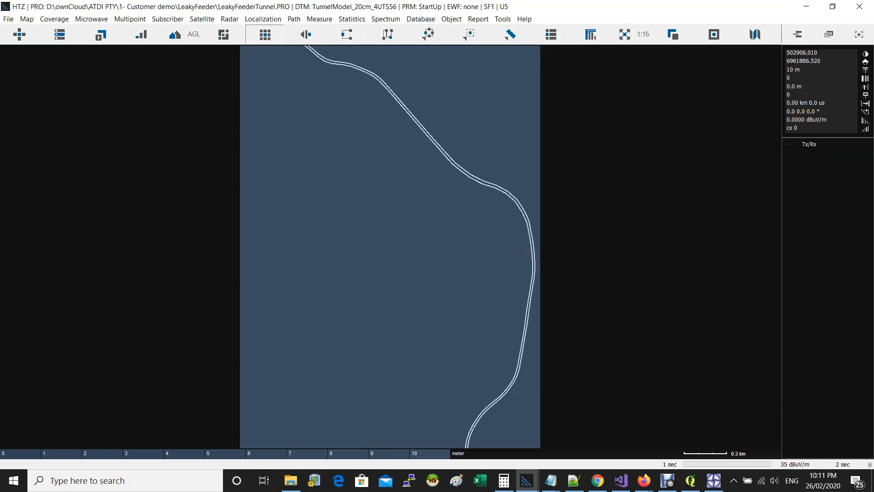
# Step: Review the propagation model settings, including diffraction geometry and subpath attenuation, and close them
pyautogui.click(503, 18)
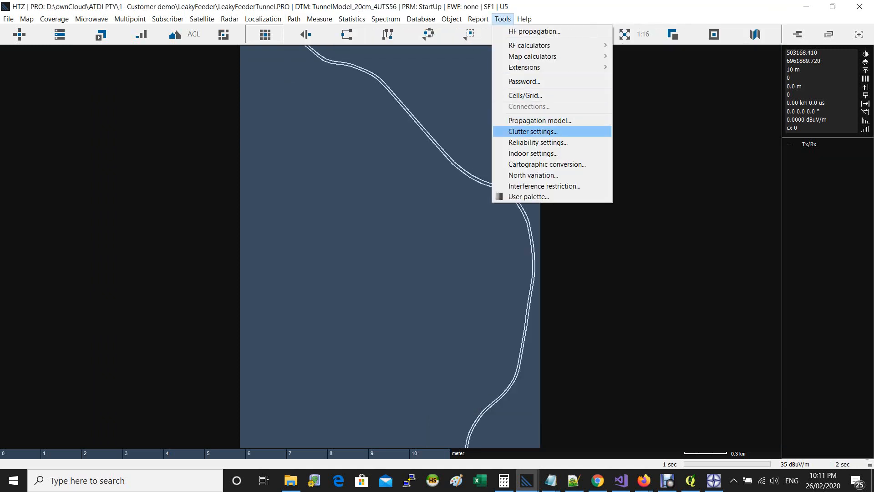
pyautogui.click(539, 121)
pyautogui.click(474, 153)
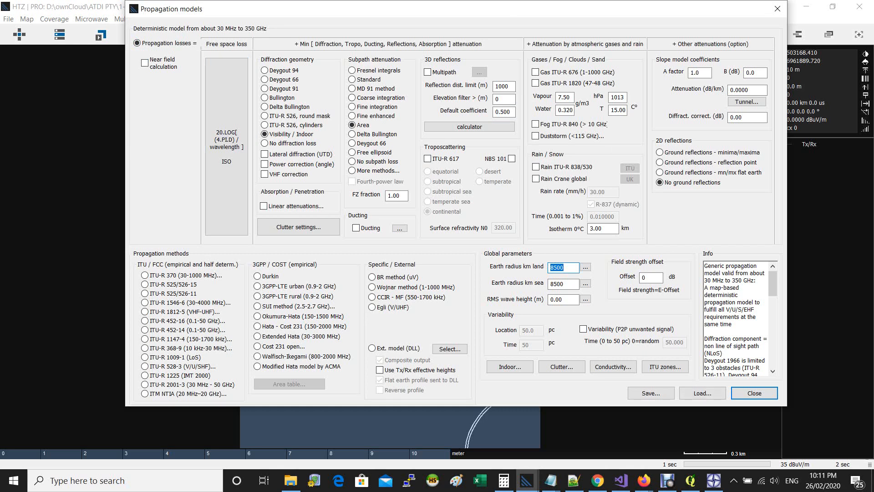
pyautogui.press('Escape')
pyautogui.click(570, 189)
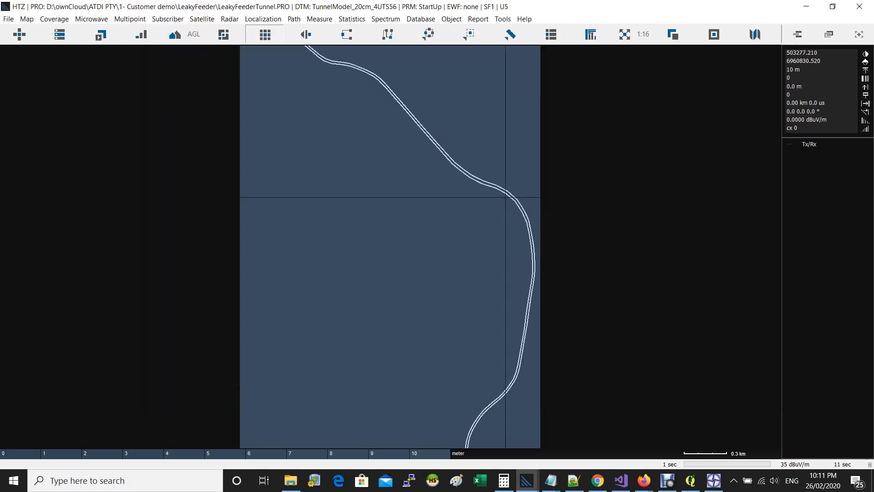
# Step: Draw a path polyline with 14 waypoints along the southern tunnel track at the bend in the route, and finish drawing
pyautogui.scroll(1, 408, 151)
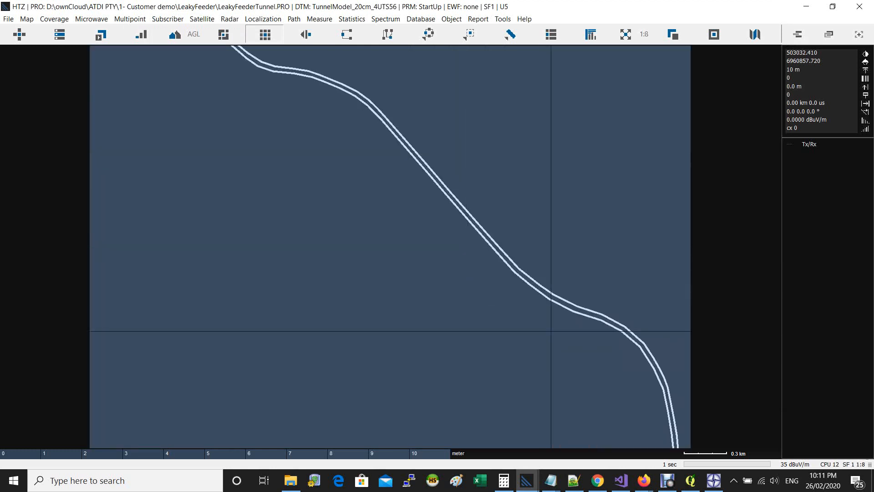
pyautogui.moveTo(392, 150); pyautogui.dragTo(382, 431)
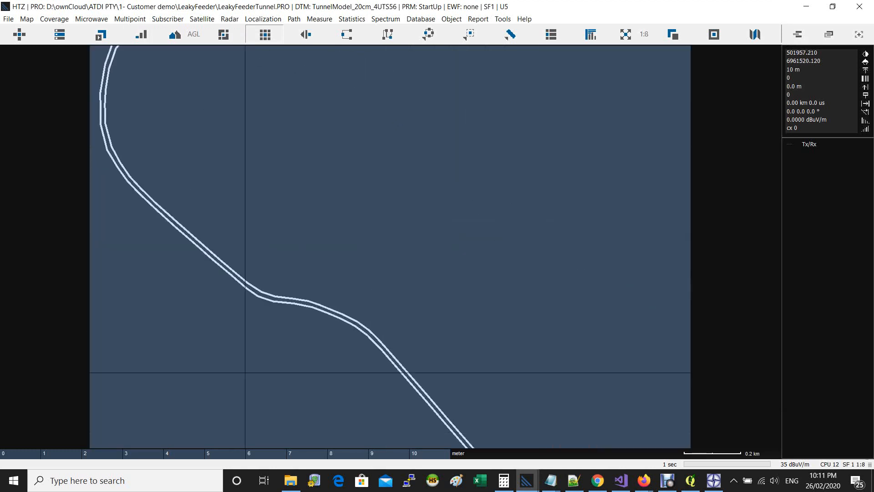
pyautogui.scroll(1, 245, 371)
pyautogui.moveTo(374, 227); pyautogui.dragTo(361, 351)
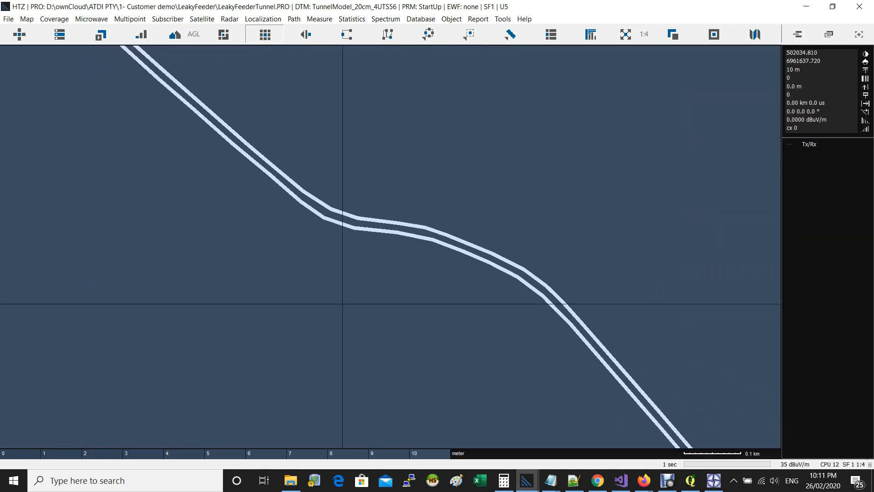
pyautogui.scroll(-1, 342, 304)
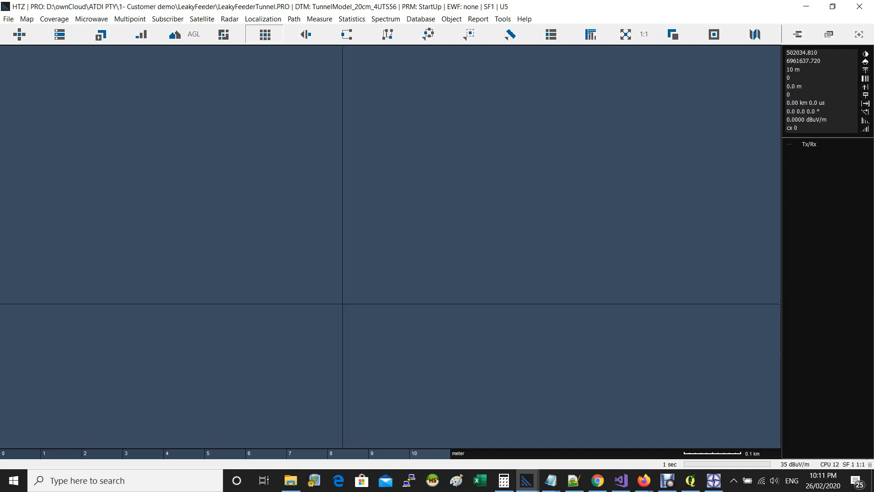
pyautogui.moveTo(335, 192); pyautogui.dragTo(333, 273)
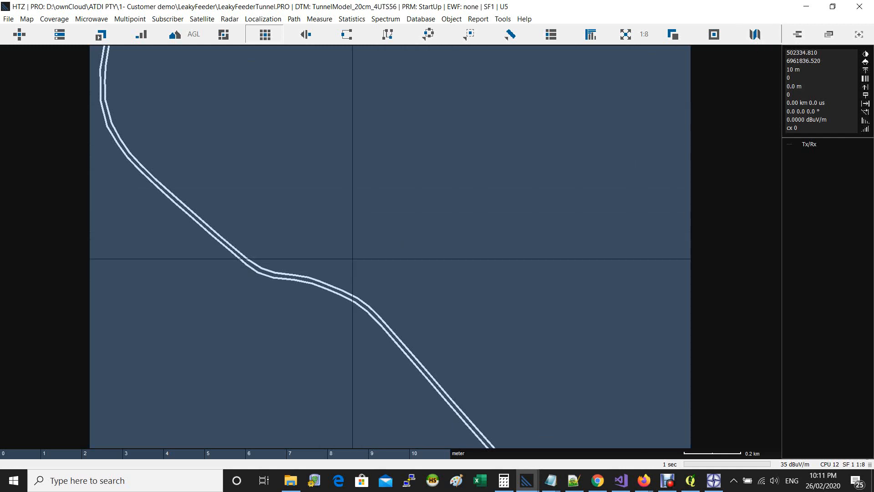
pyautogui.scroll(2, 443, 212)
pyautogui.moveTo(552, 238); pyautogui.dragTo(283, 212)
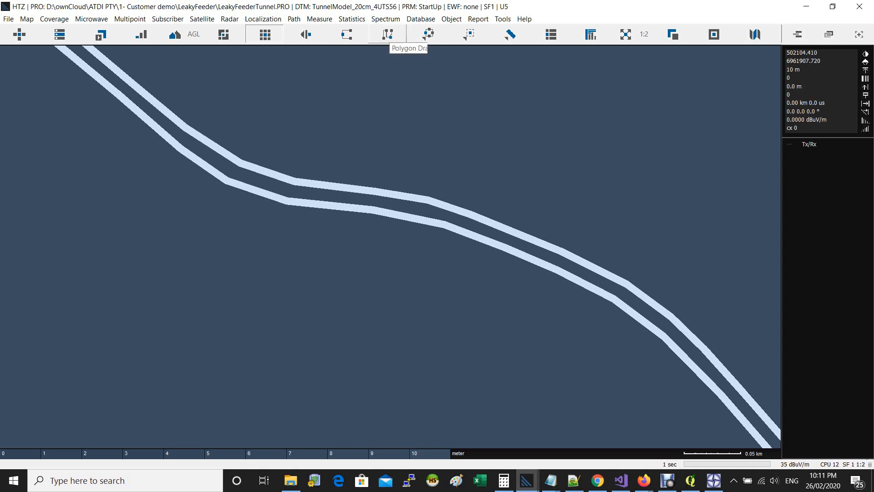
pyautogui.click(387, 35)
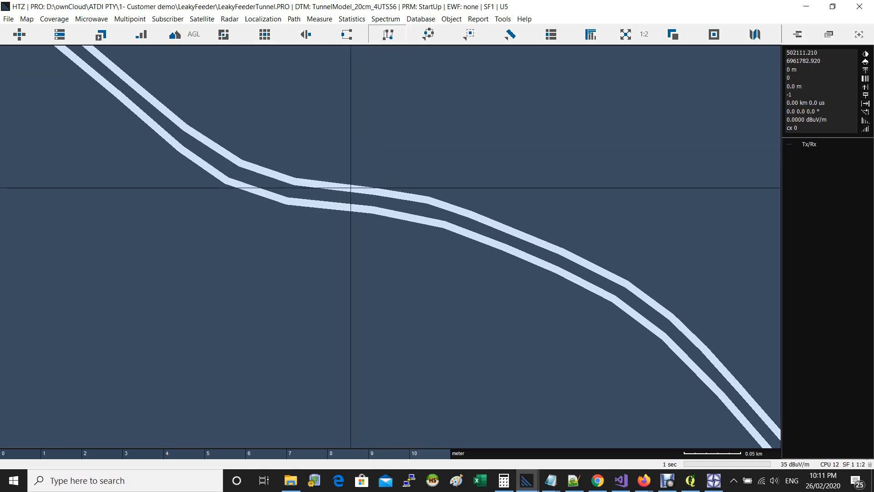
pyautogui.click(333, 207)
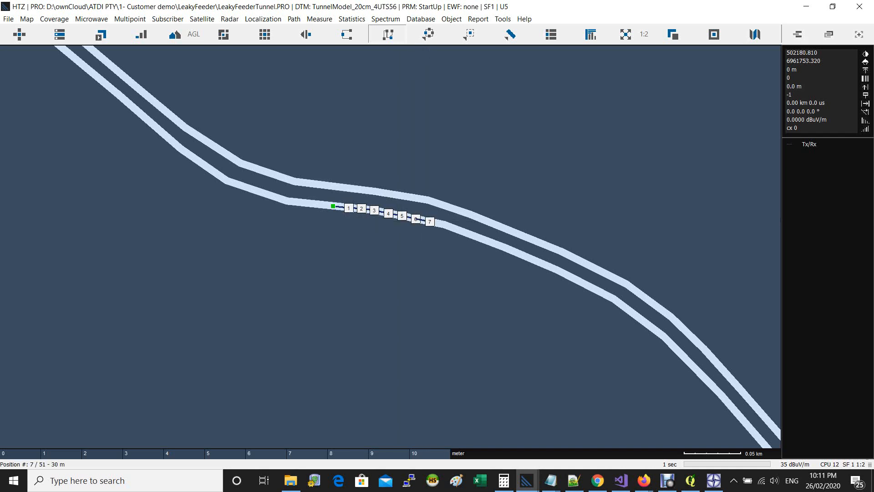
pyautogui.scroll(1, 428, 223)
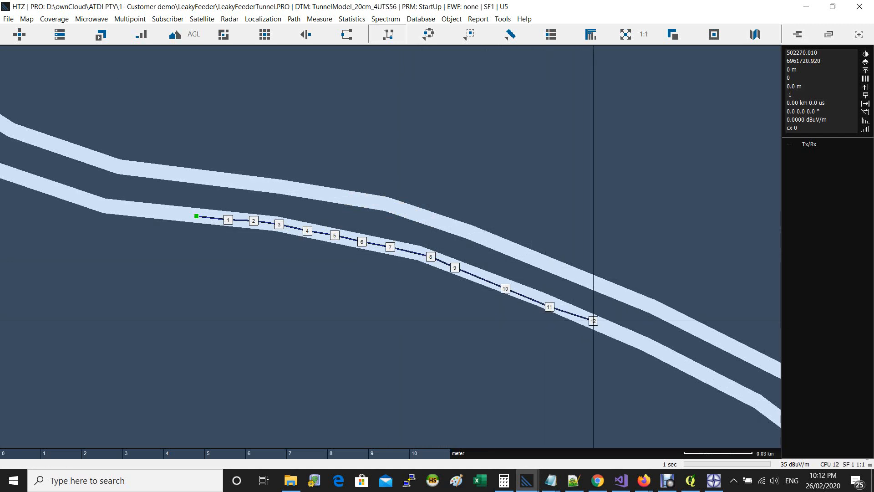
pyautogui.click(664, 356)
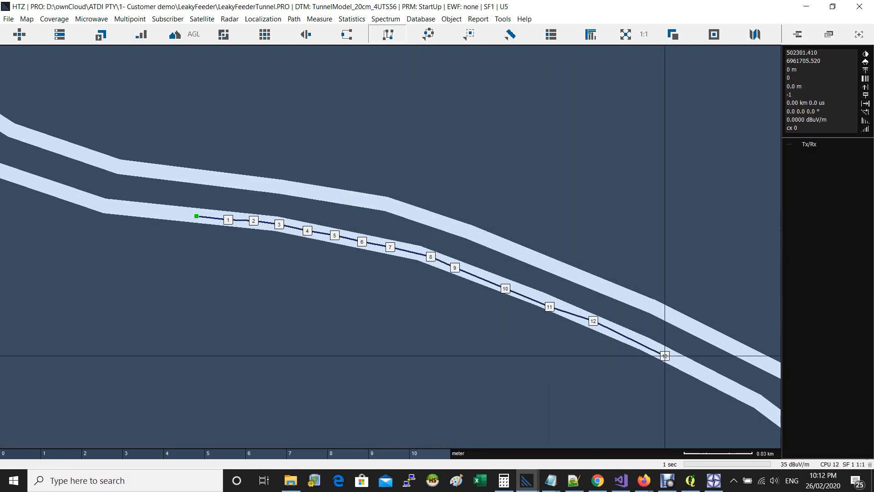
pyautogui.click(736, 394)
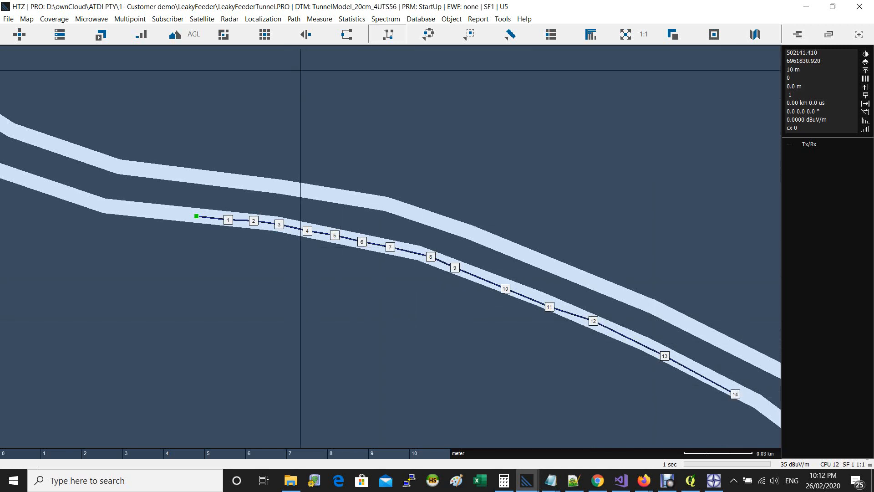
pyautogui.click(265, 34)
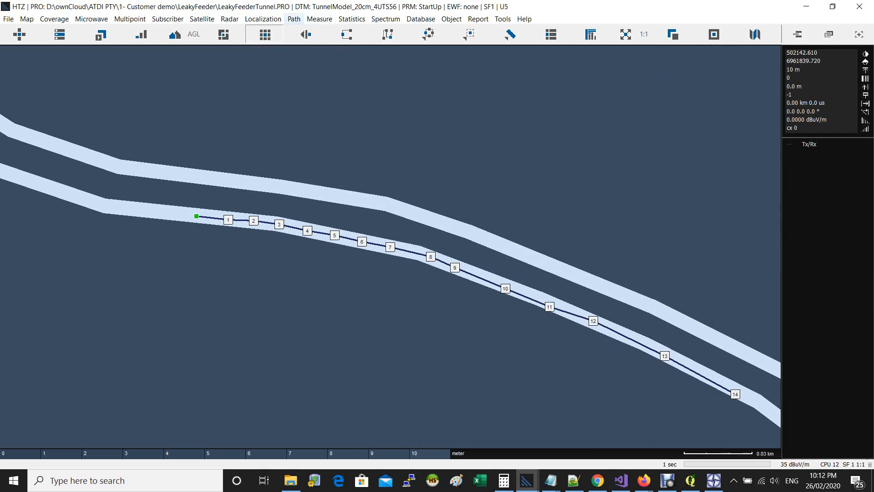
# Step: Open the path's Tx/Rx parameters and set the nominal power to 2 W
pyautogui.click(264, 18)
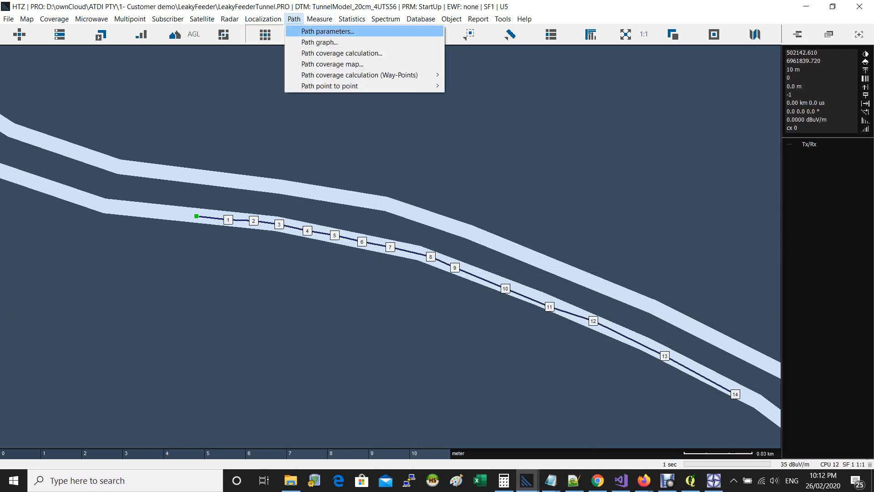
pyautogui.press('Return')
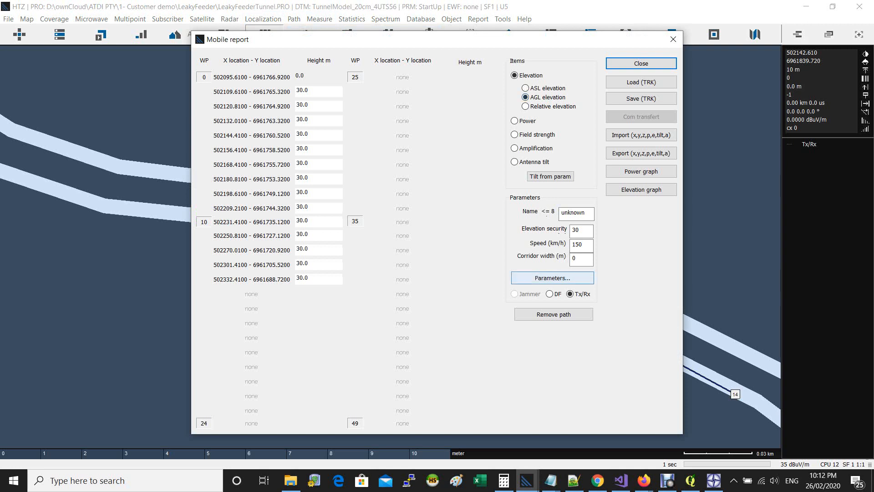
pyautogui.click(552, 277)
pyautogui.press('Tab')
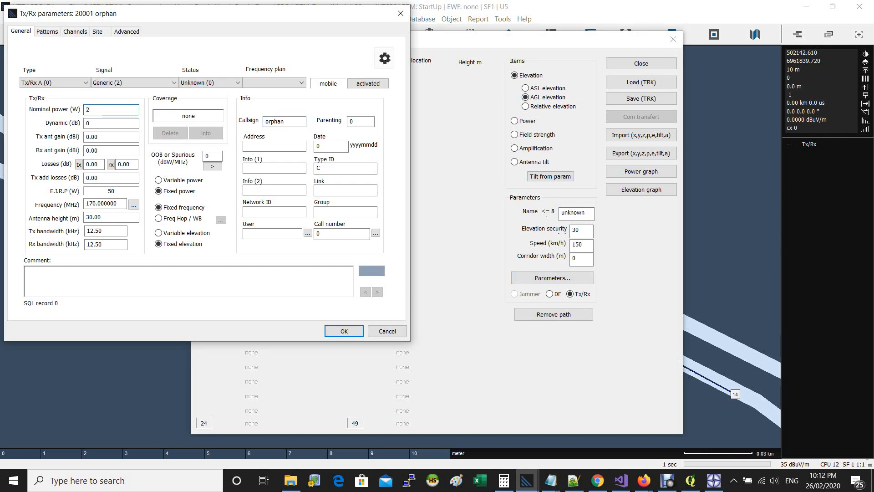
pyautogui.moveTo(97, 14); pyautogui.dragTo(421, 85)
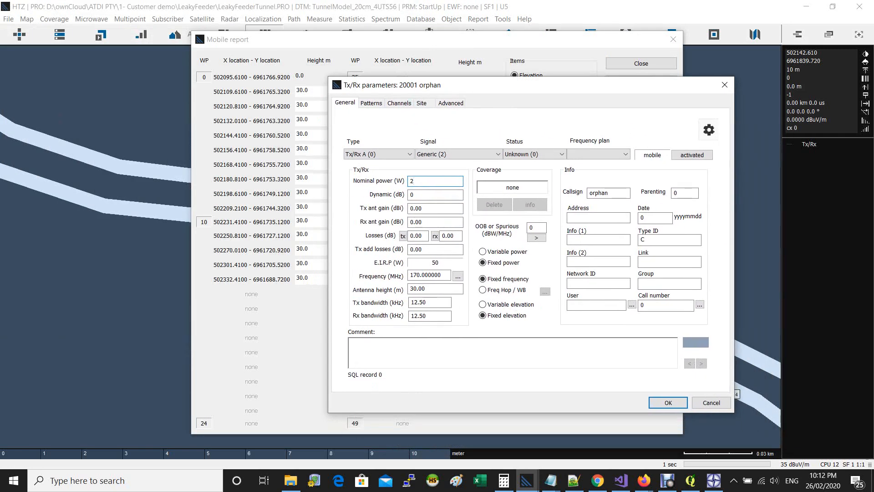
pyautogui.press('Tab')
# Step: Set the path transmitter's frequency to 450 MHz and its antenna height to 3 m
pyautogui.press('Tab')
pyautogui.press('Tab')
pyautogui.press('Tab')
pyautogui.press('Tab')
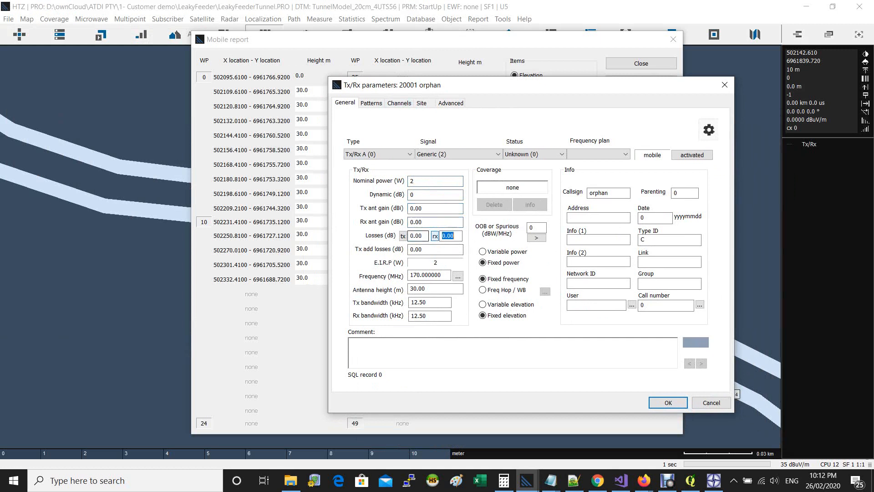
pyautogui.press('Tab')
pyautogui.press('Tab')
pyautogui.write('450')
pyautogui.press('Tab')
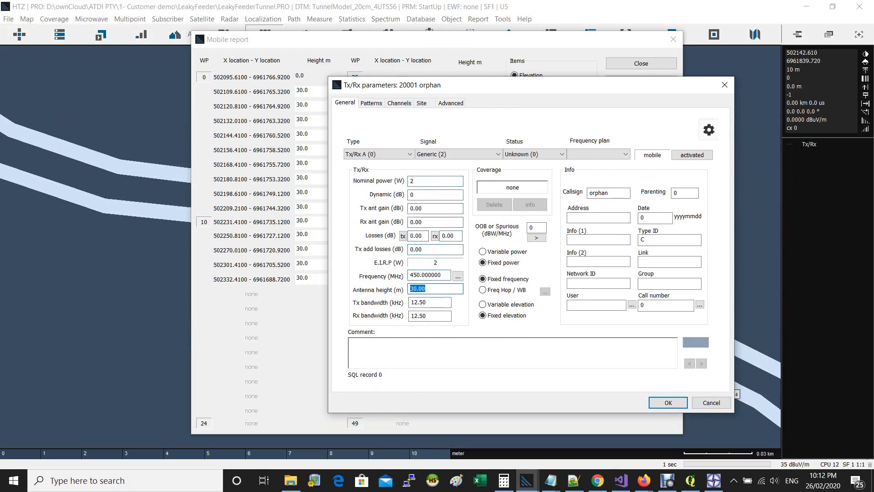
pyautogui.press('Tab')
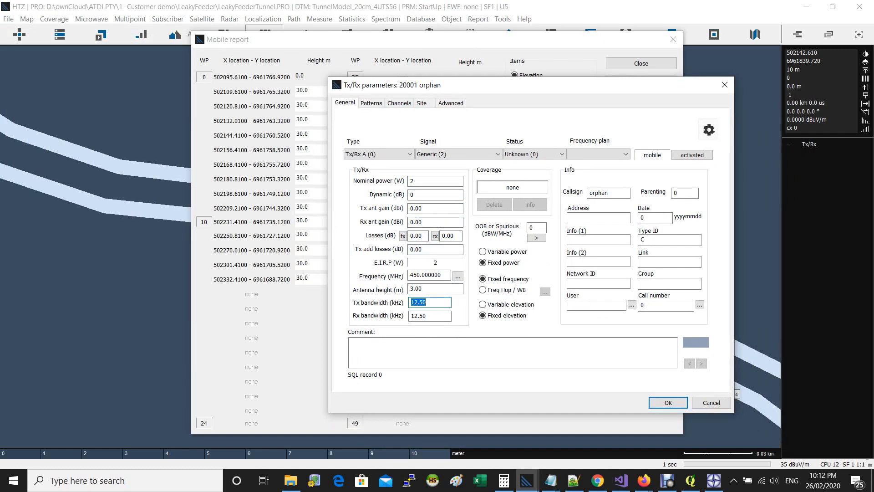
# Step: Set the path transmitter's antenna pattern to omni, check its advanced parameters, confirm the settings and close the mobile report
pyautogui.click(372, 103)
pyautogui.click(603, 139)
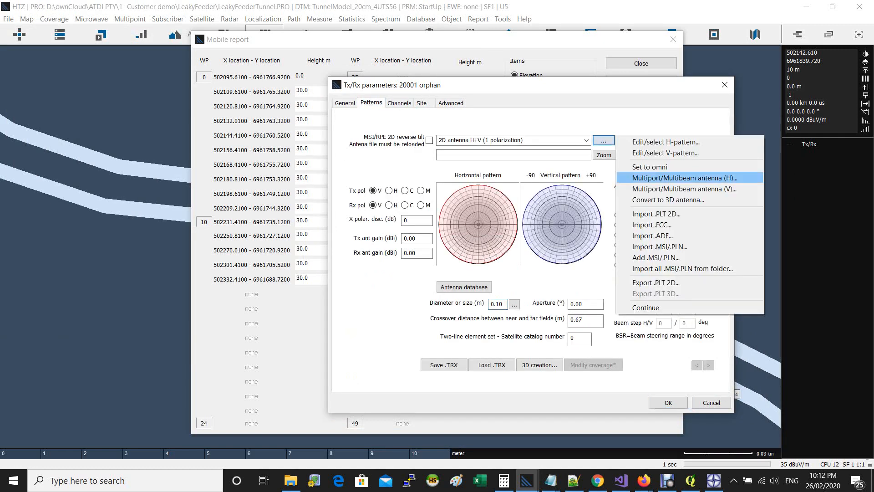
pyautogui.click(650, 167)
pyautogui.click(451, 103)
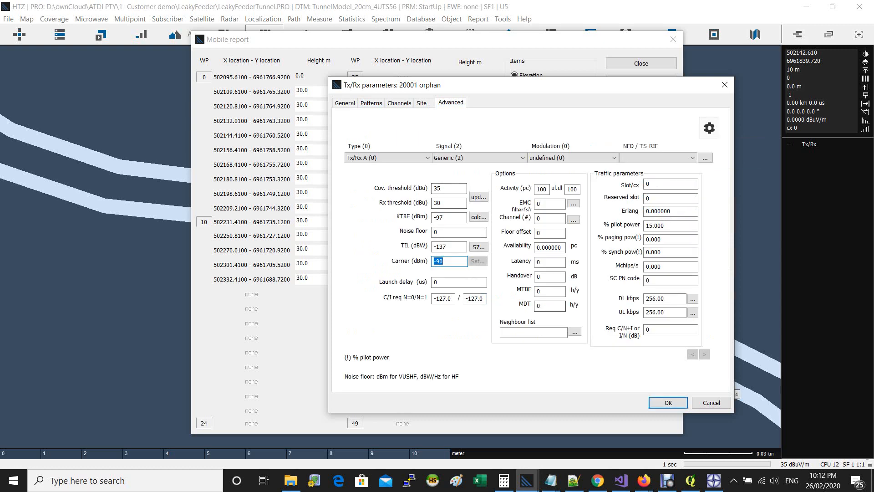
pyautogui.press('Return')
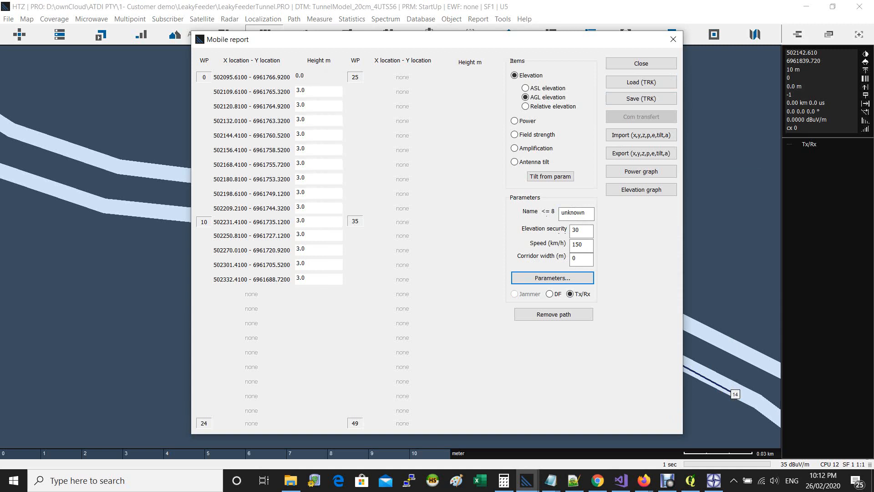
pyautogui.click(641, 64)
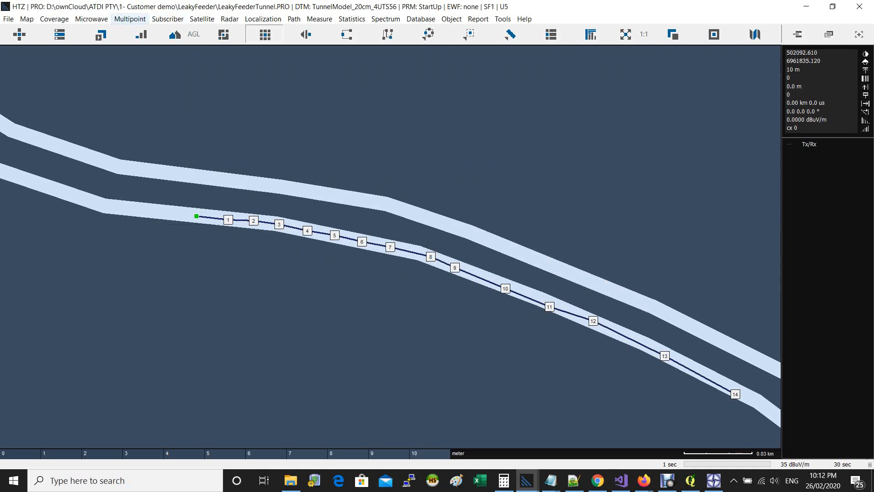
# Step: Set the global coverage threshold through its dBm value so that it equals 45 dBuV/m, and close the threshold settings
pyautogui.click(175, 34)
pyautogui.click(223, 53)
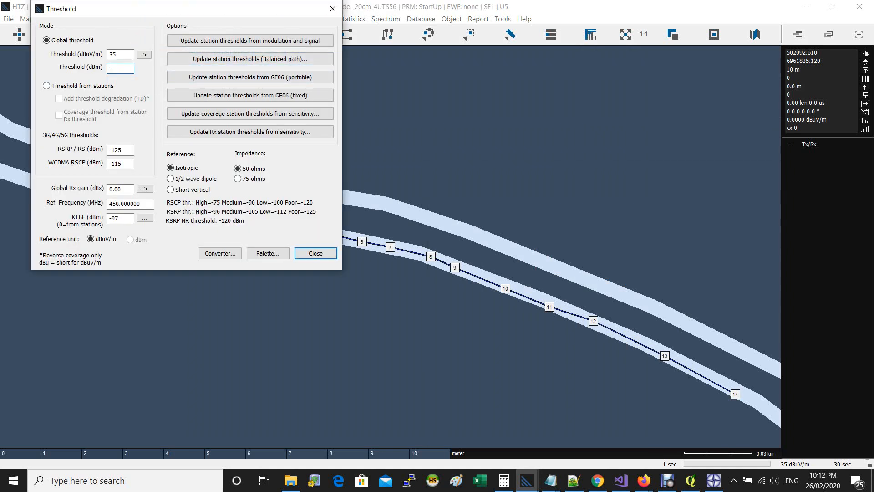
pyautogui.press('Tab')
pyautogui.press('Return')
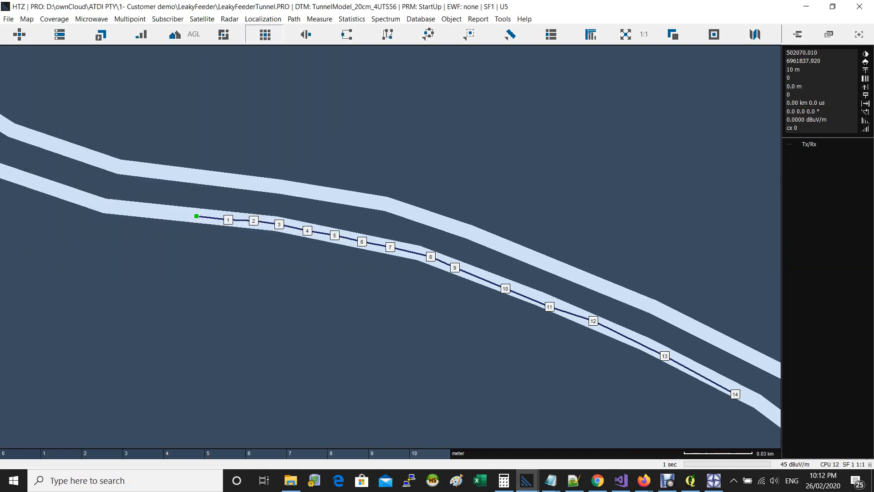
pyautogui.click(54, 18)
pyautogui.moveTo(84, 31)
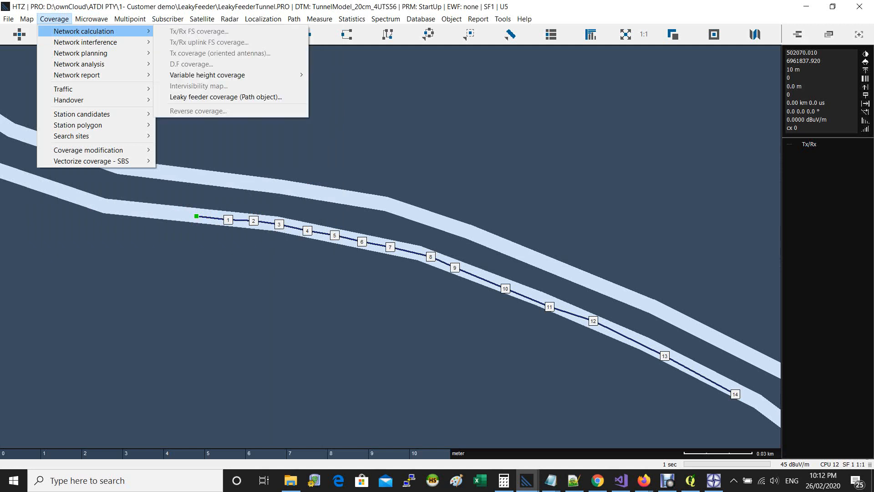
pyautogui.click(226, 97)
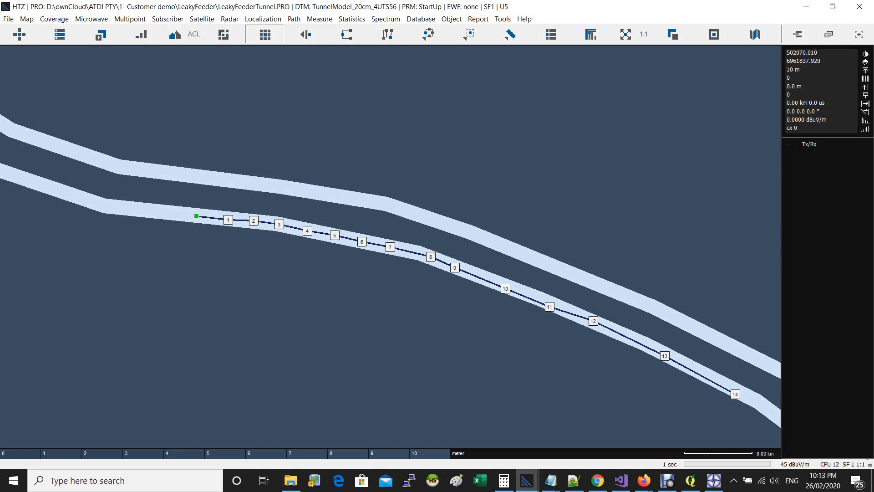
pyautogui.press('Escape')
# Step: Set the coverage calculation's limit distance to 0.005 km
pyautogui.click(141, 35)
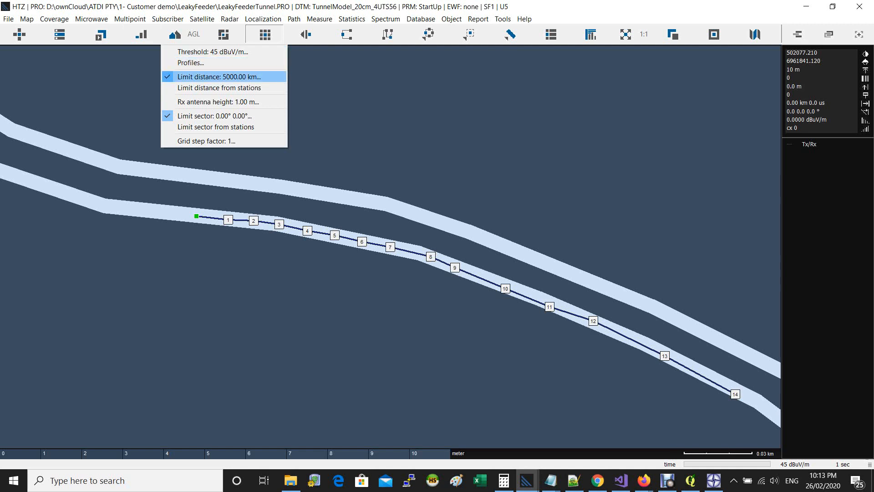
pyautogui.press('Return')
pyautogui.write('0.005')
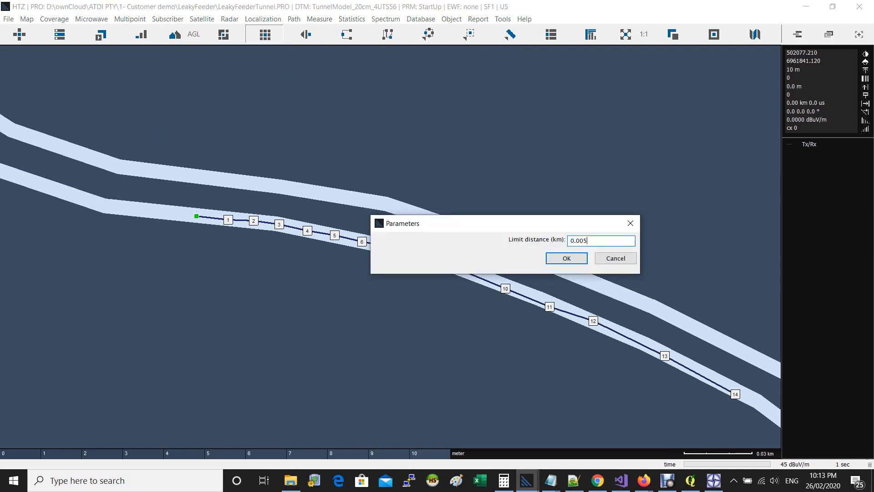
pyautogui.press('Return')
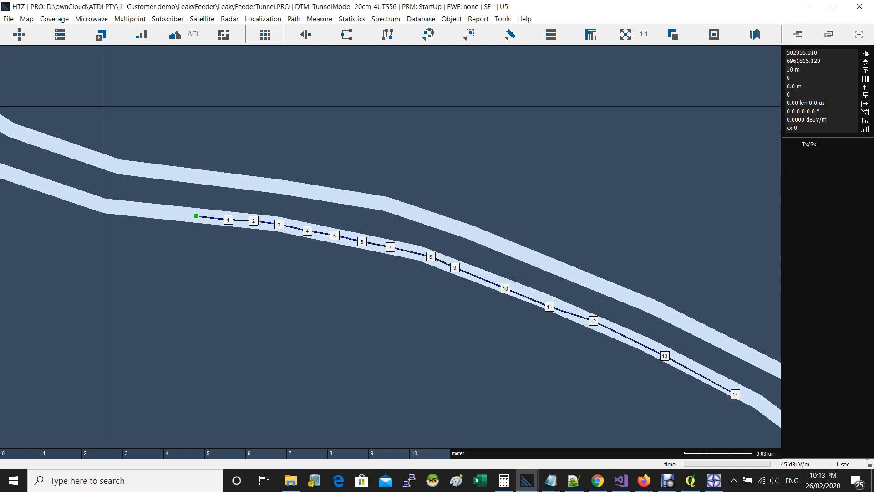
# Step: Calculate the leaky feeder coverage from the path object with a sampling step of 1 m, keeping the other parameters
pyautogui.click(54, 19)
pyautogui.moveTo(82, 31)
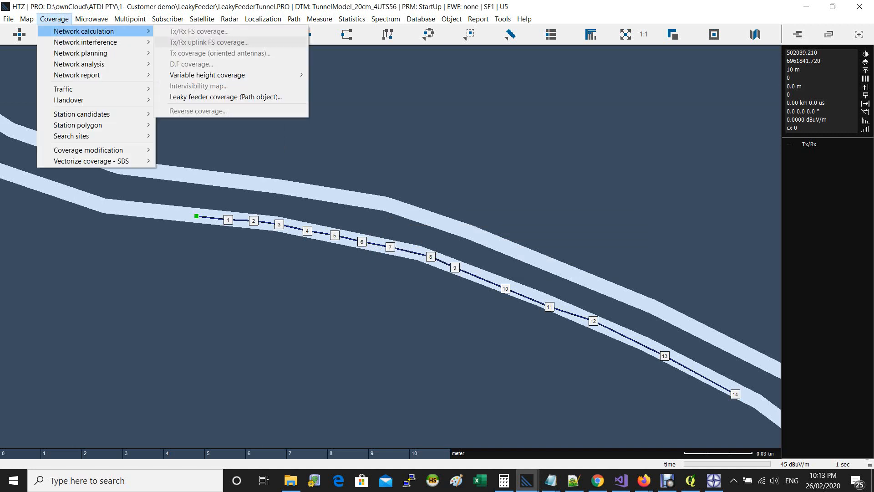
pyautogui.click(226, 97)
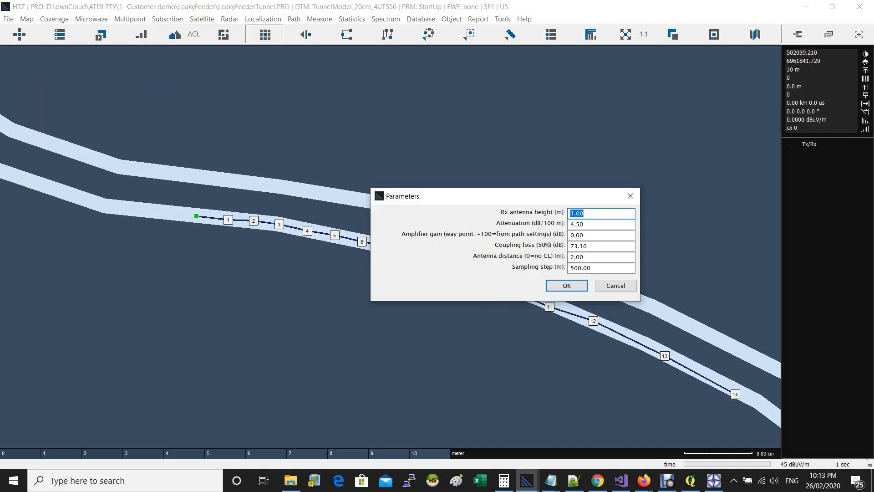
pyautogui.press('Tab')
pyautogui.press('Tab')
pyautogui.press('Tab')
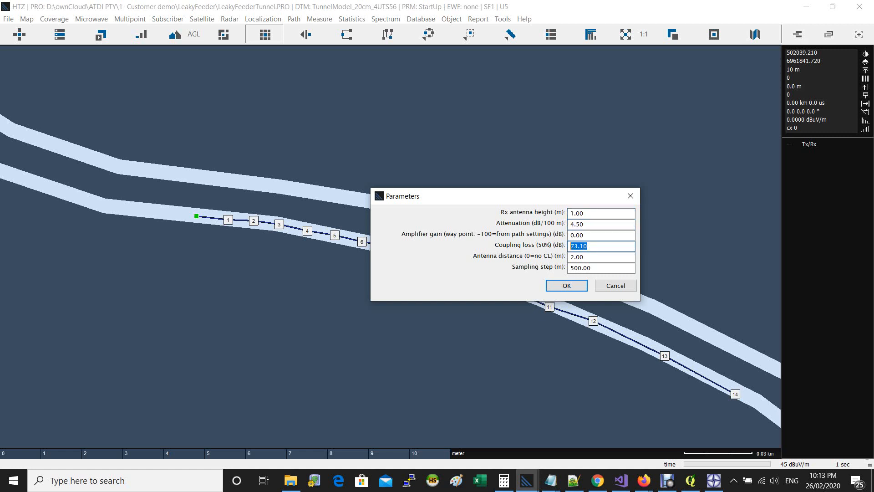
pyautogui.press('Tab')
pyautogui.click(606, 268)
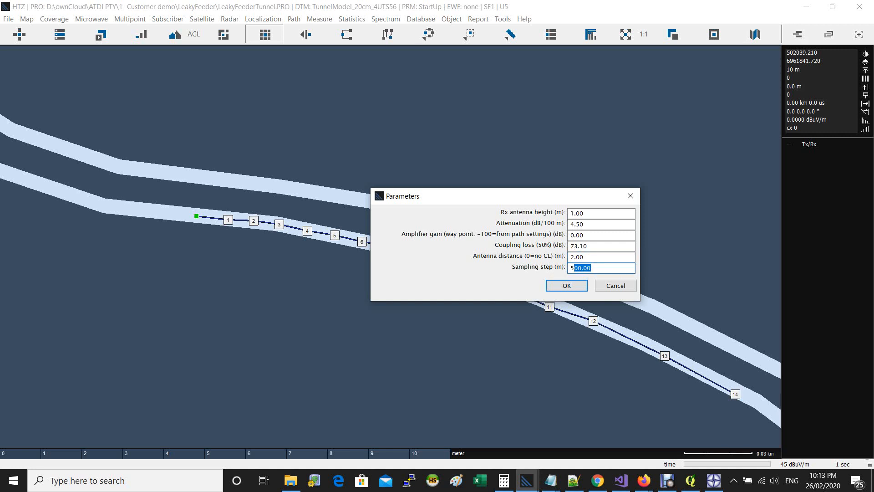
pyautogui.write('1')
pyautogui.press('Return')
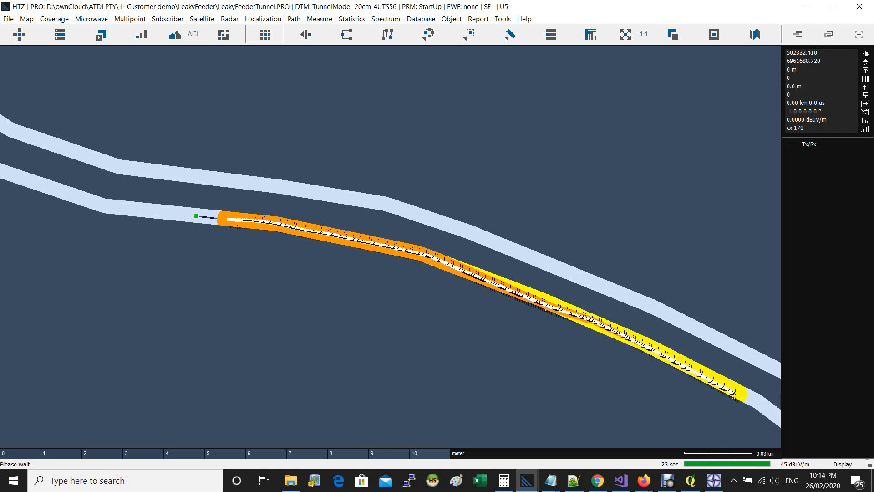
# Step: Examine the calculated coverage levels along the tunnel from waypoint 1 to waypoint 14
pyautogui.scroll(2, 431, 292)
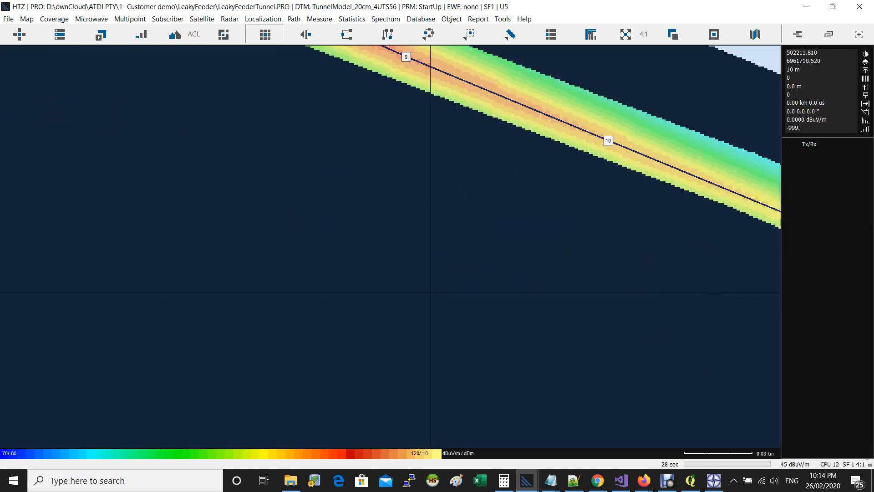
pyautogui.scroll(-2, 430, 292)
pyautogui.moveTo(372, 213); pyautogui.dragTo(397, 286)
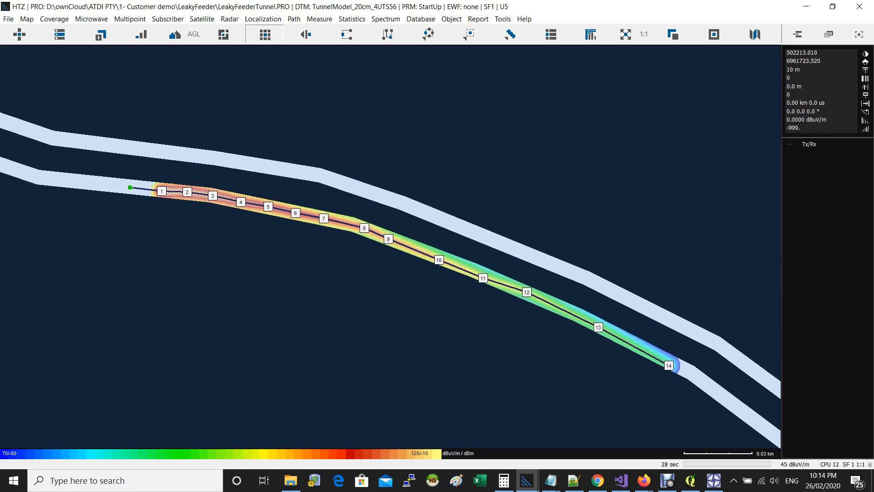
pyautogui.moveTo(442, 301); pyautogui.dragTo(515, 335)
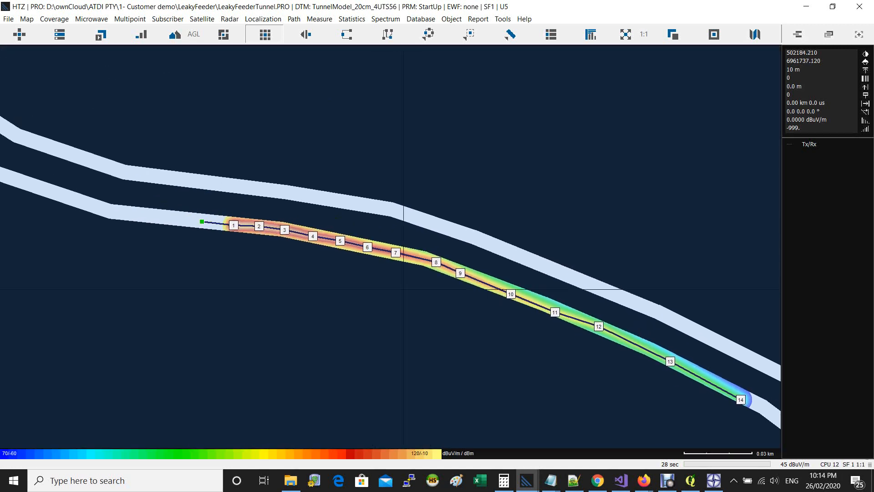
pyautogui.scroll(2, 275, 246)
pyautogui.moveTo(533, 256); pyautogui.dragTo(361, 256)
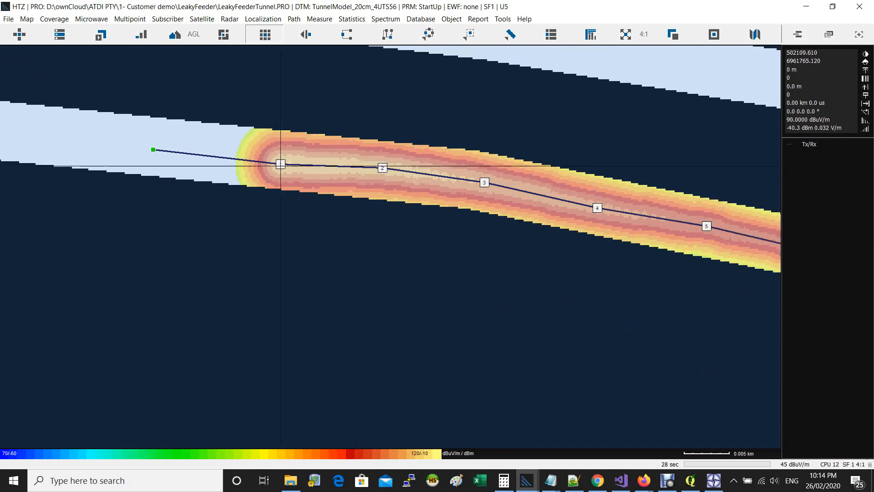
pyautogui.moveTo(412, 227); pyautogui.dragTo(357, 234)
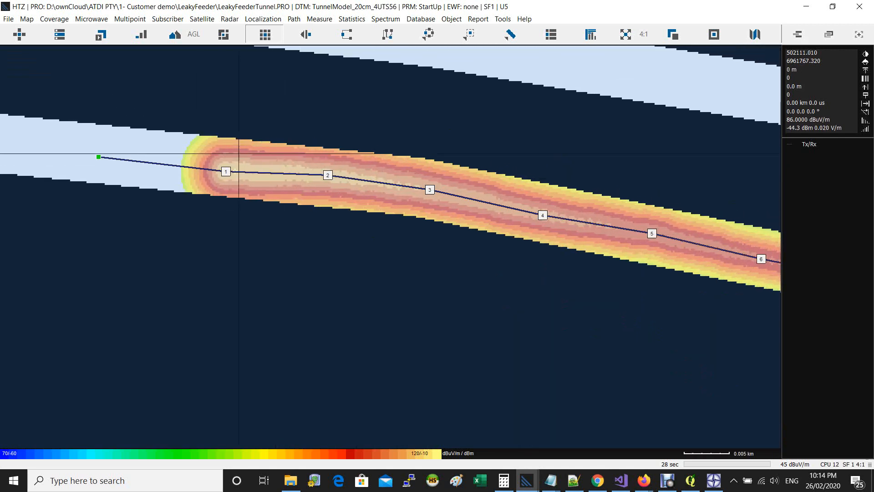
pyautogui.moveTo(500, 237); pyautogui.dragTo(248, 193)
pyautogui.moveTo(492, 245); pyautogui.dragTo(297, 193)
pyautogui.moveTo(342, 233); pyautogui.dragTo(371, 250)
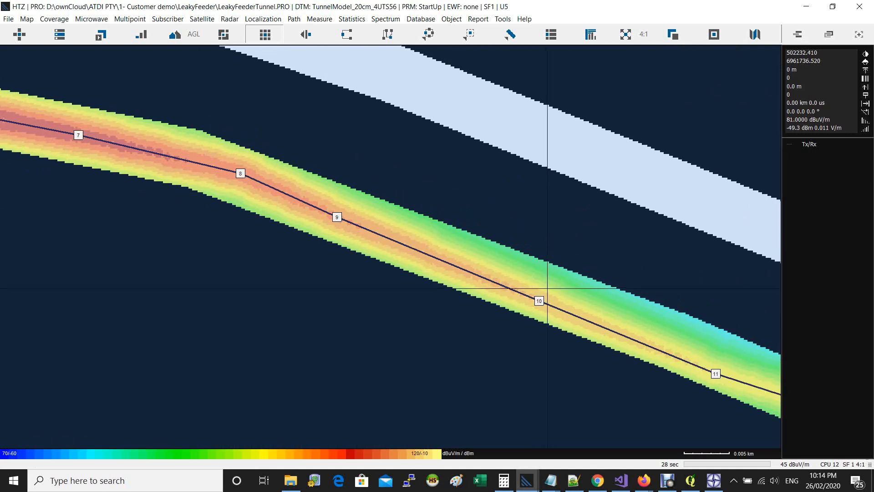
pyautogui.moveTo(546, 287); pyautogui.dragTo(309, 215)
pyautogui.moveTo(547, 304); pyautogui.dragTo(372, 240)
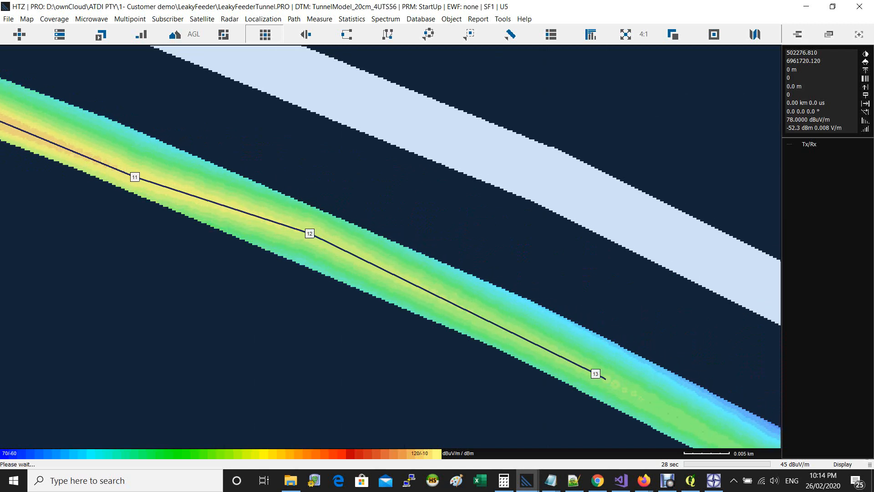
pyautogui.moveTo(565, 358); pyautogui.dragTo(431, 275)
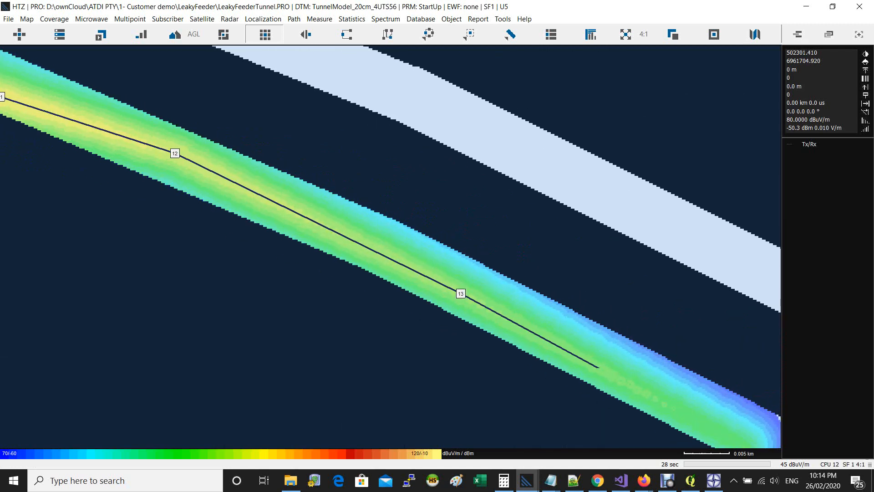
pyautogui.moveTo(631, 392); pyautogui.dragTo(466, 320)
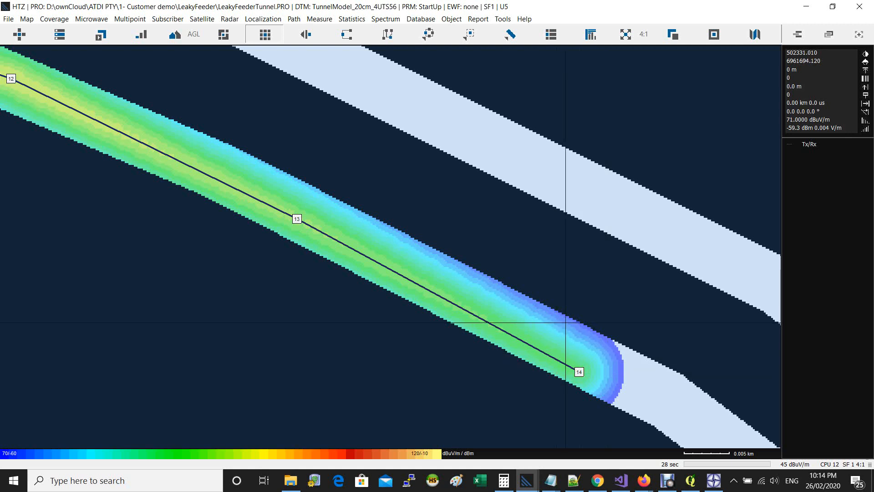
pyautogui.moveTo(597, 369); pyautogui.dragTo(595, 342)
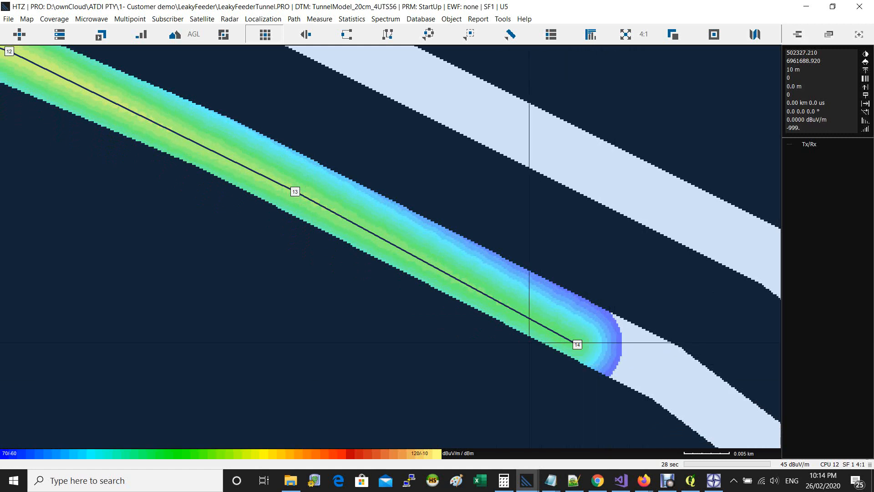
pyautogui.scroll(-2, 529, 343)
pyautogui.moveTo(119, 199); pyautogui.dragTo(548, 367)
pyautogui.moveTo(414, 306); pyautogui.dragTo(418, 324)
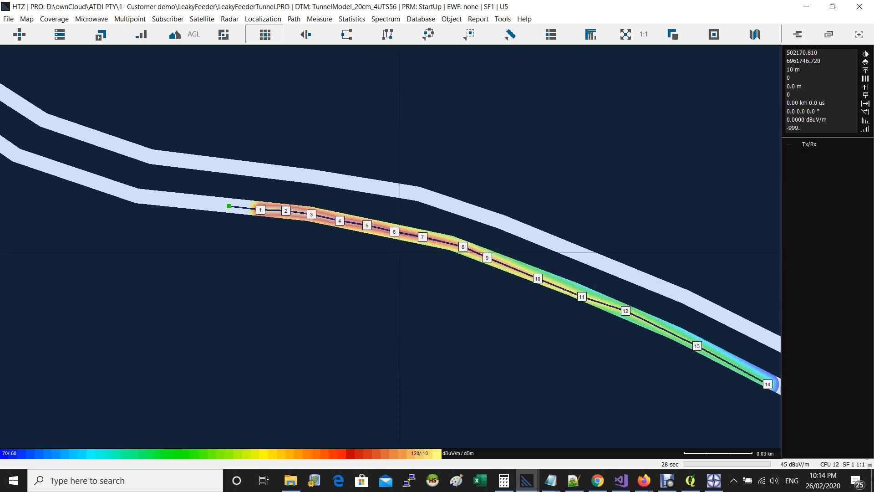
pyautogui.click(8, 19)
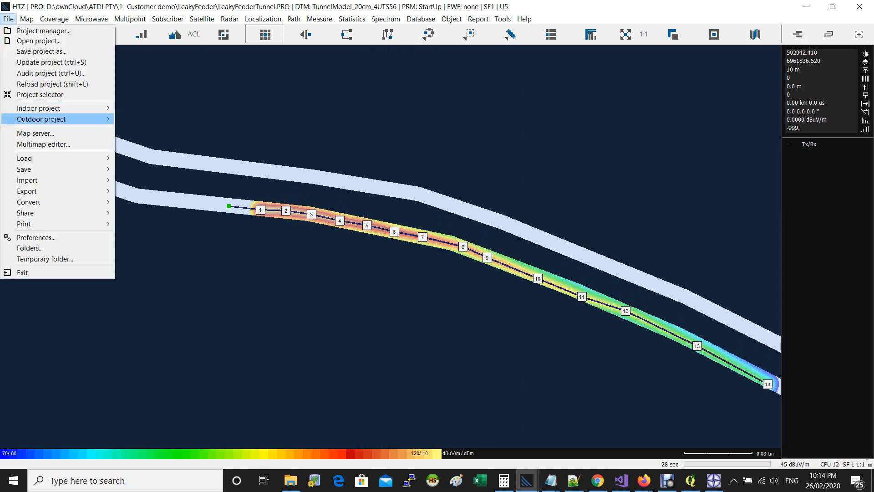
pyautogui.moveTo(55, 169)
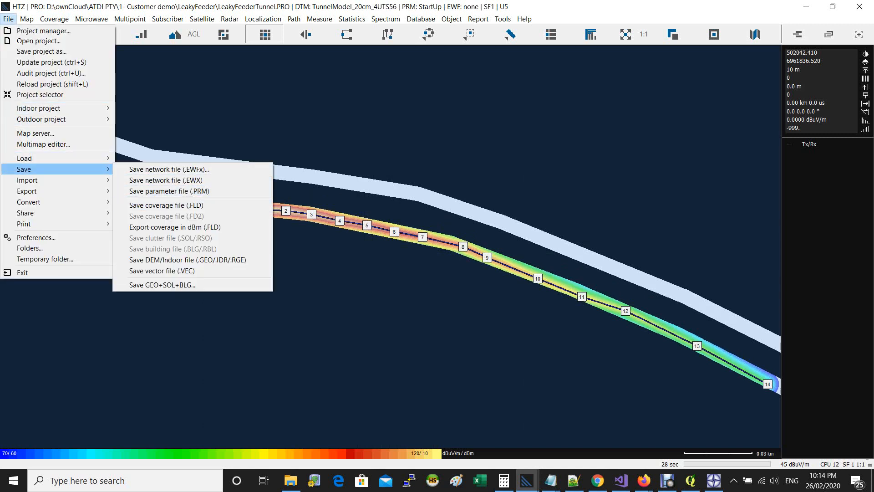
pyautogui.click(166, 204)
# Step: Add a Tx/Rx station on the map outside the tunnel, above waypoint 10, with a frequency of 450 MHz
pyautogui.rightClick(551, 192)
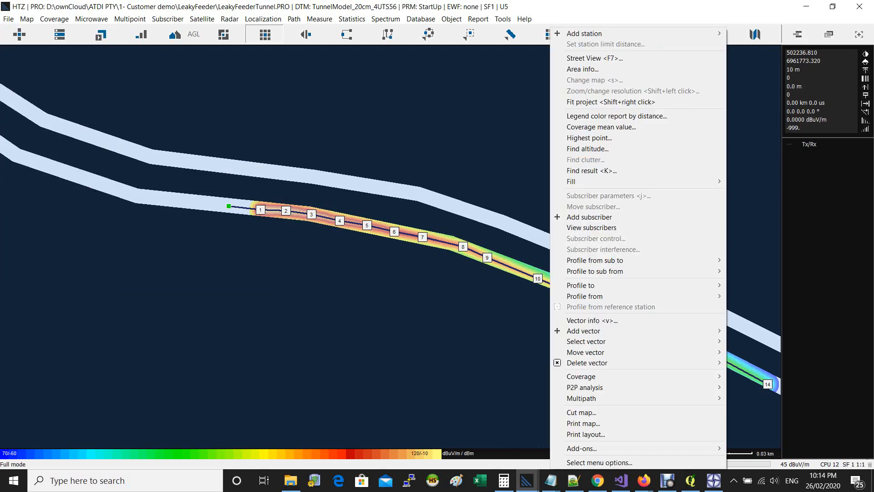
pyautogui.moveTo(638, 33)
pyautogui.click(749, 34)
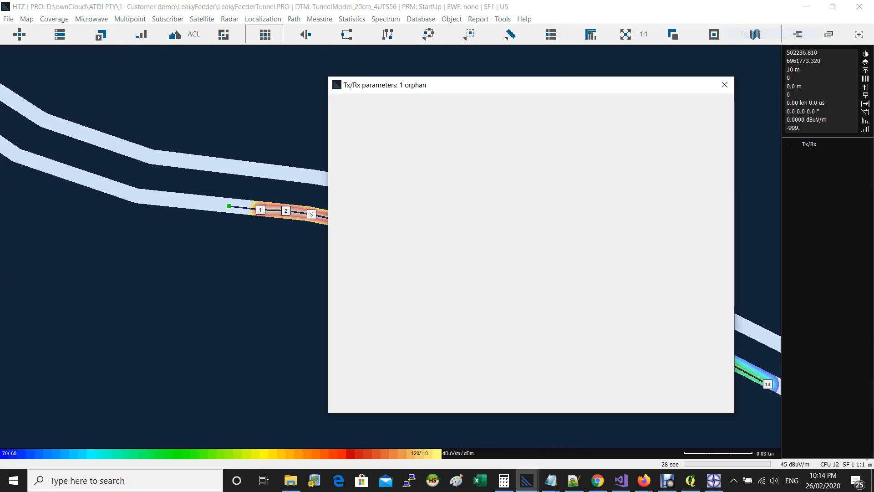
pyautogui.click(345, 103)
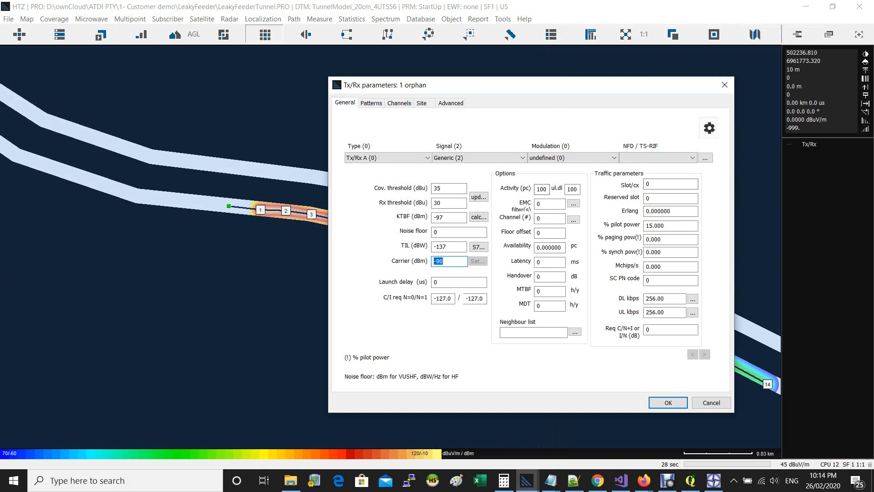
pyautogui.doubleClick(428, 275)
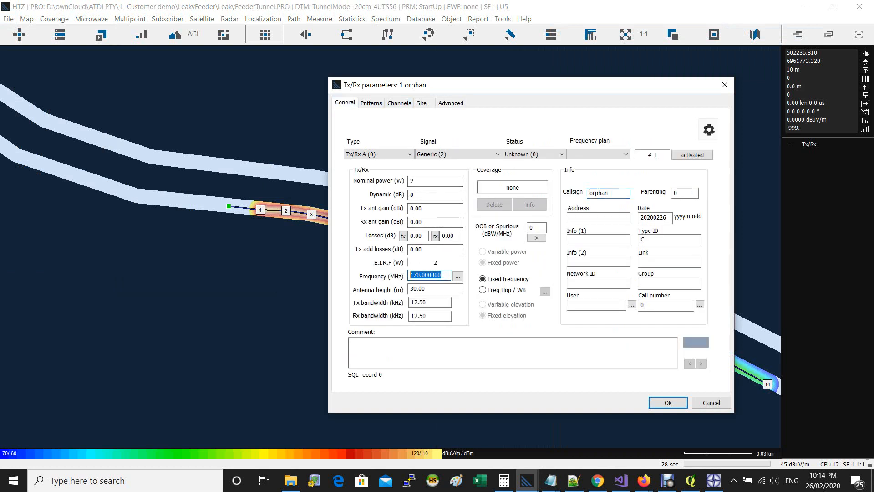
pyautogui.write('450')
pyautogui.press('Tab')
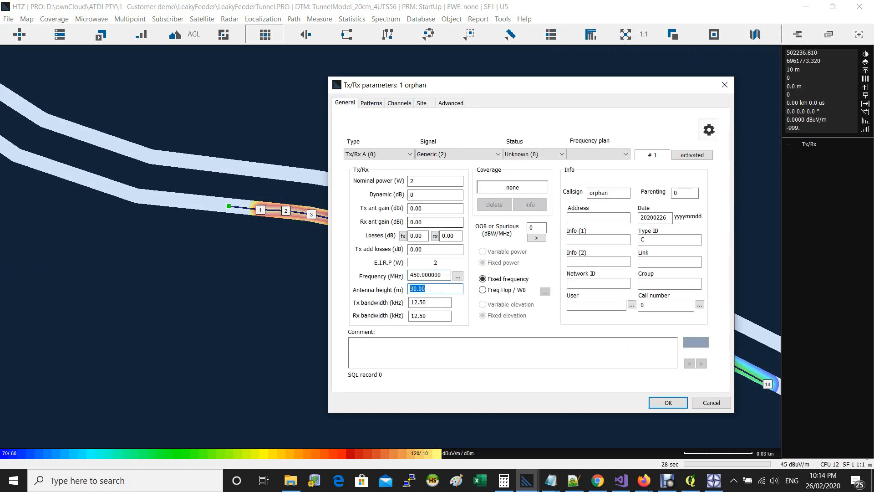
# Step: Set the new station's callsign to dummy and confirm its parameters
pyautogui.press('Tab')
pyautogui.write('d')
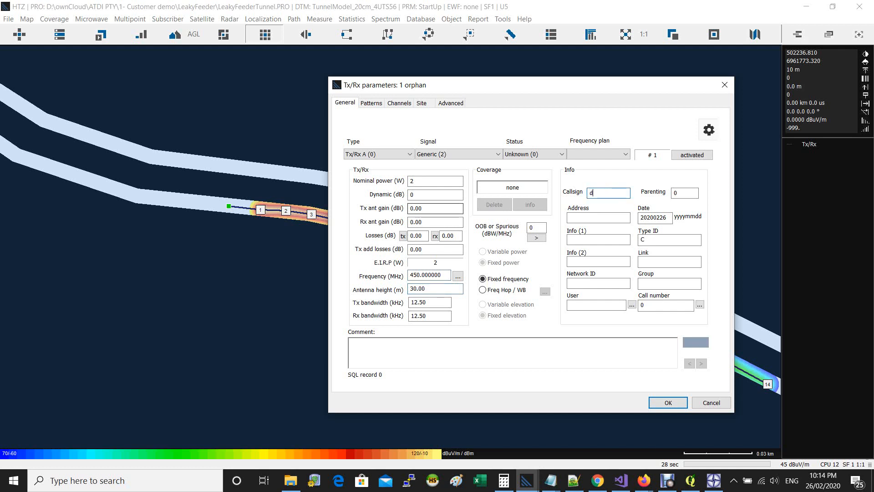
pyautogui.press('Return')
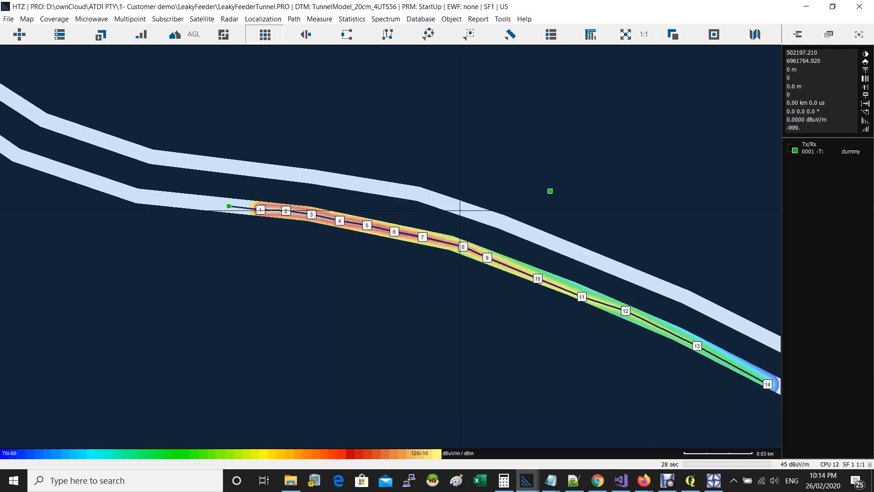
# Step: Attach the current leaky feeder coverage to the dummy station
pyautogui.rightClick(550, 191)
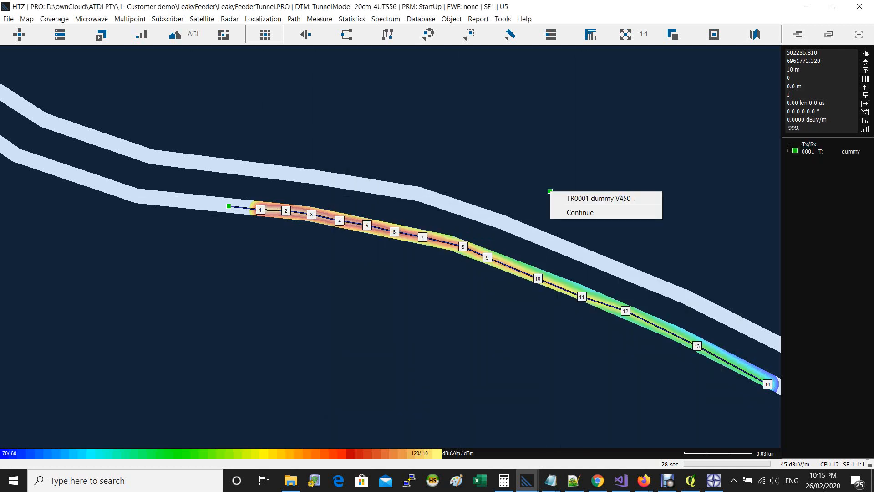
pyautogui.click(592, 198)
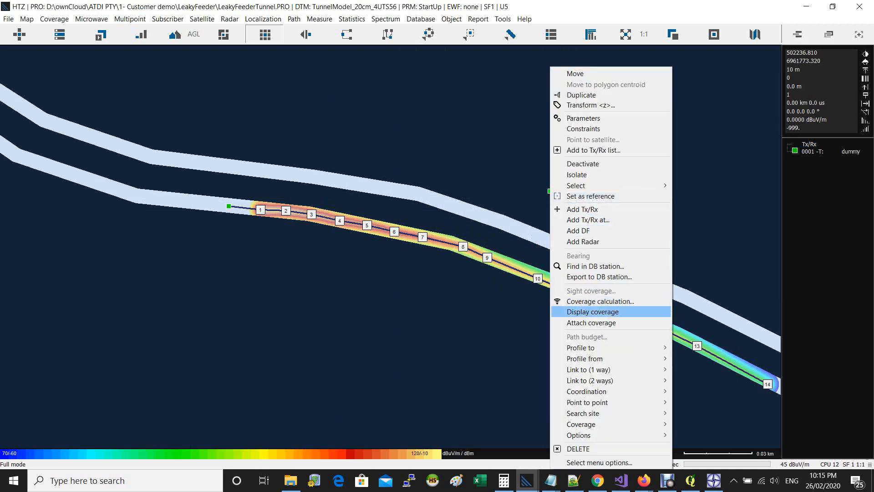
pyautogui.click(591, 322)
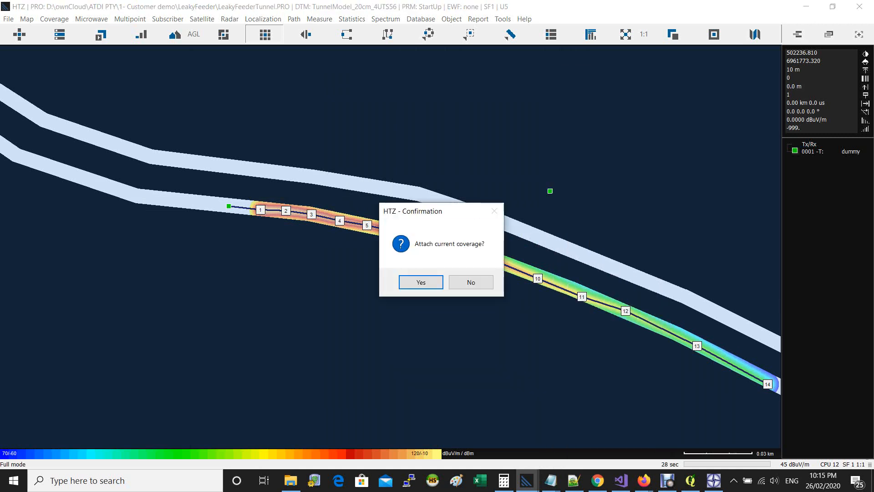
pyautogui.click(421, 282)
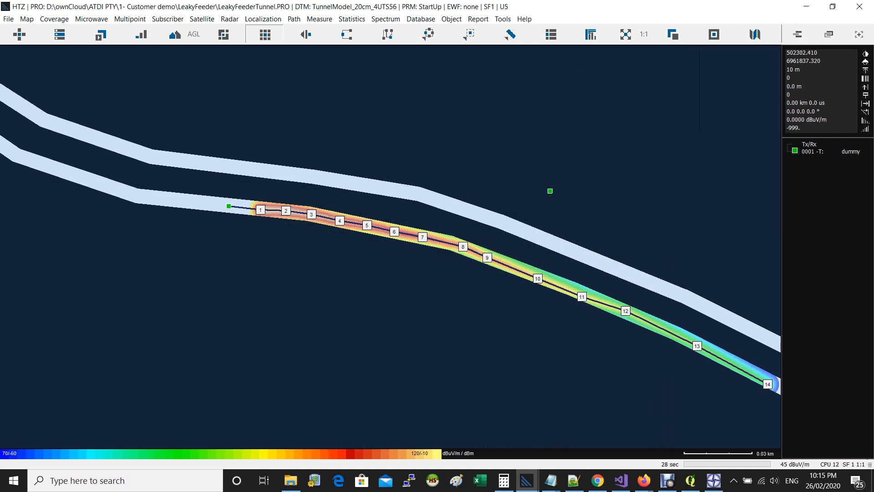
# Step: Inspect the displayed coverage along the tunnel around waypoints 11 to 13
pyautogui.click(714, 34)
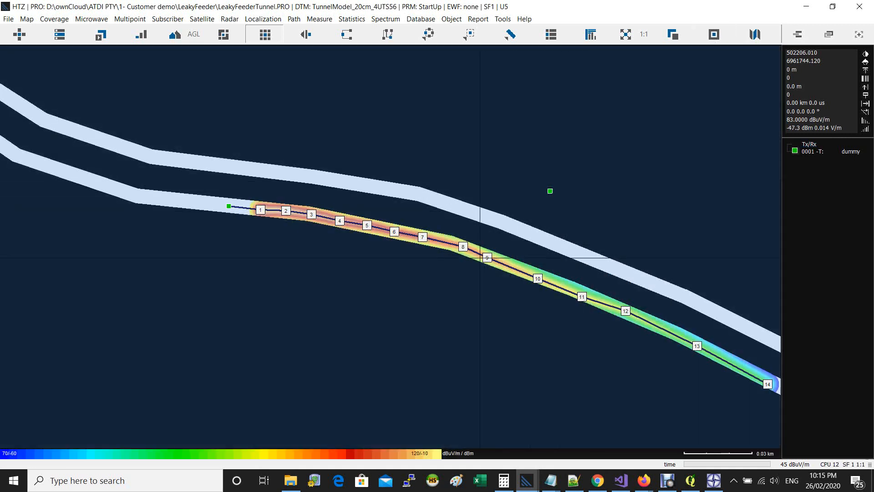
pyautogui.scroll(1, 487, 277)
pyautogui.scroll(-1, 487, 277)
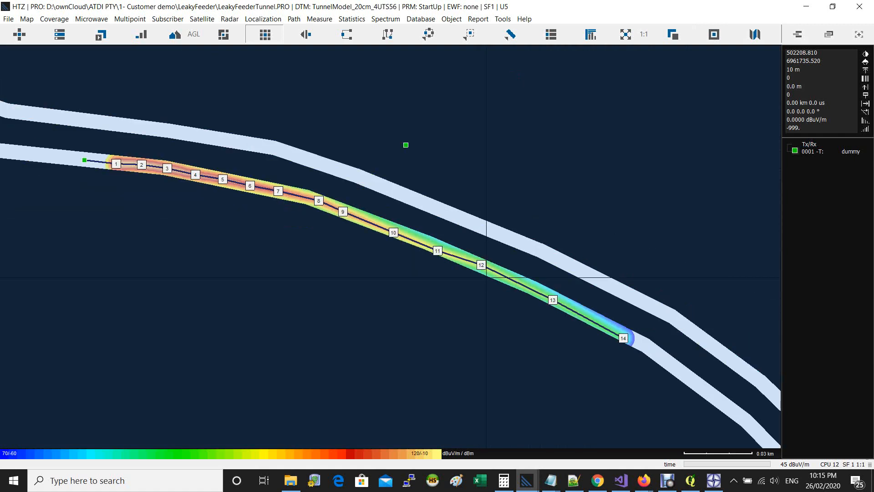
pyautogui.scroll(1, 459, 265)
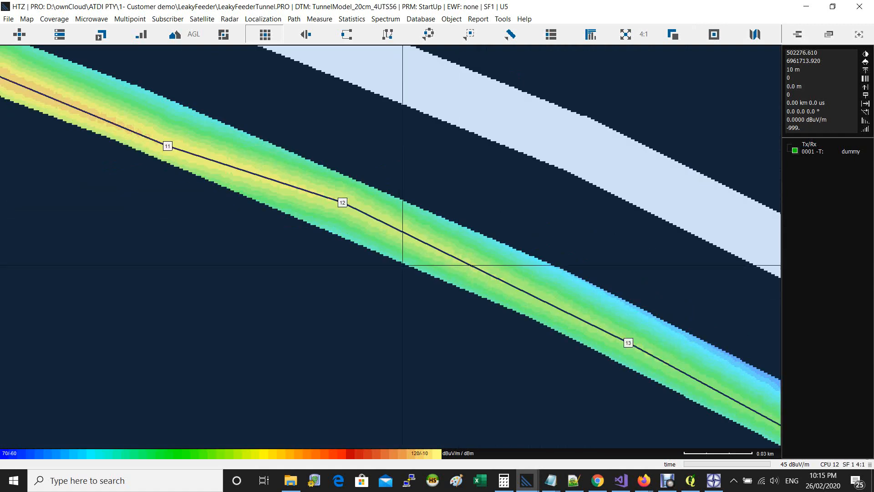
# Step: Place an extra waypoint 15 on the tunnel just west of the path's start and delete it again
pyautogui.scroll(-1, 277, 301)
pyautogui.moveTo(164, 162); pyautogui.dragTo(253, 231)
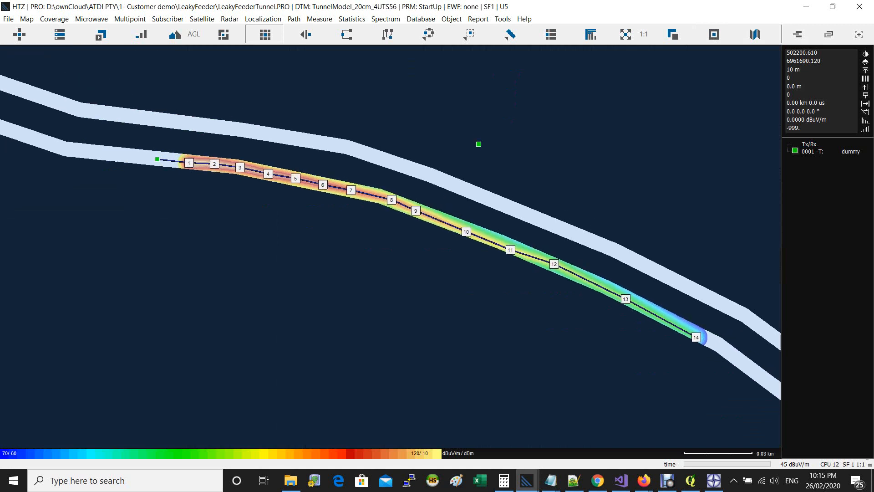
pyautogui.moveTo(84, 312); pyautogui.dragTo(236, 361)
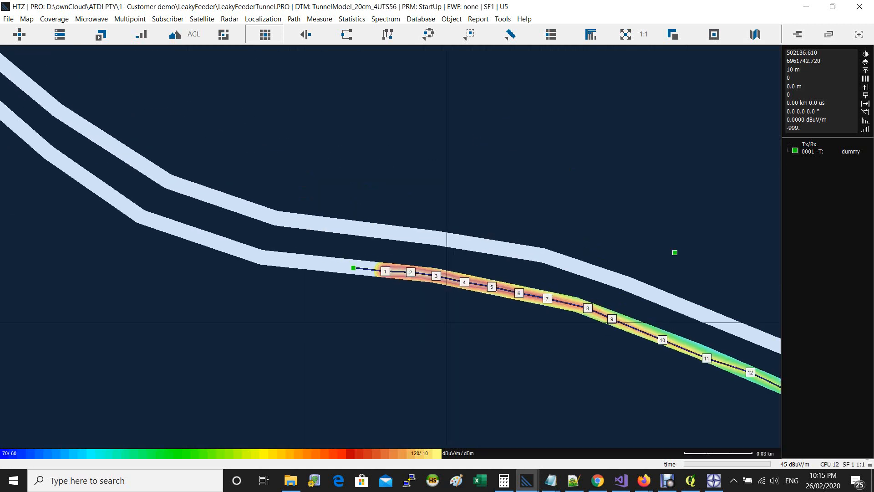
pyautogui.scroll(-2, 446, 323)
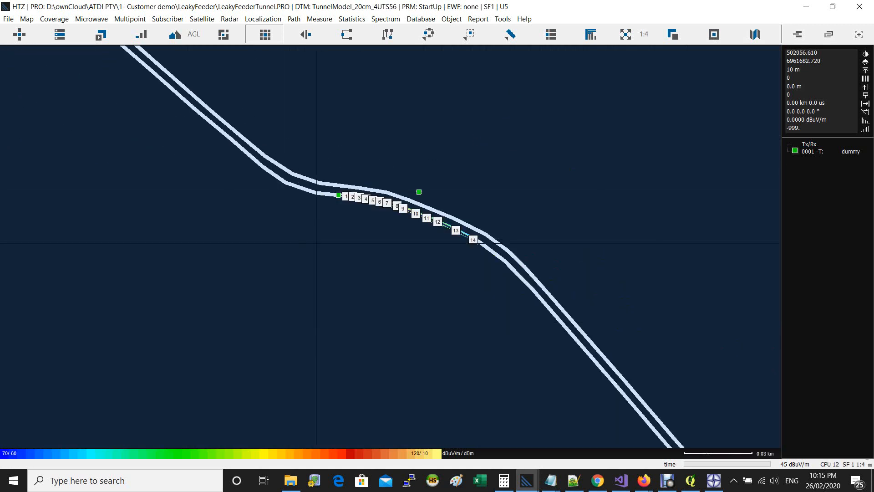
pyautogui.scroll(2, 320, 243)
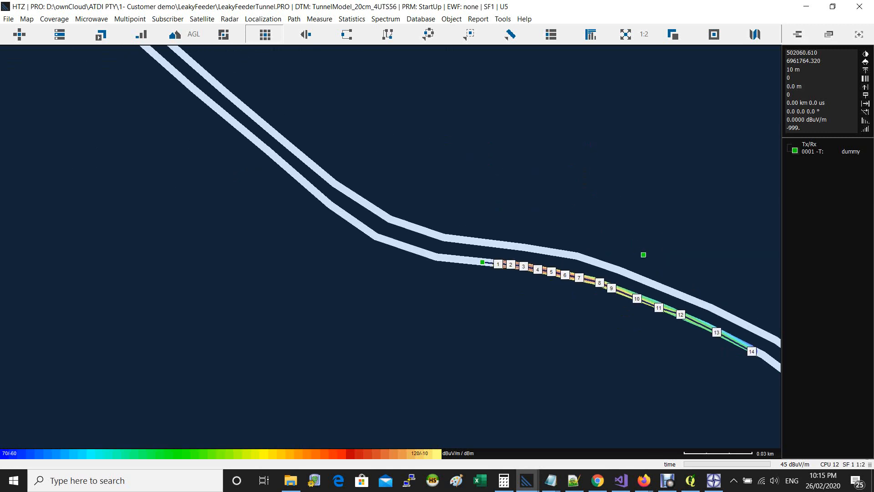
pyautogui.click(387, 35)
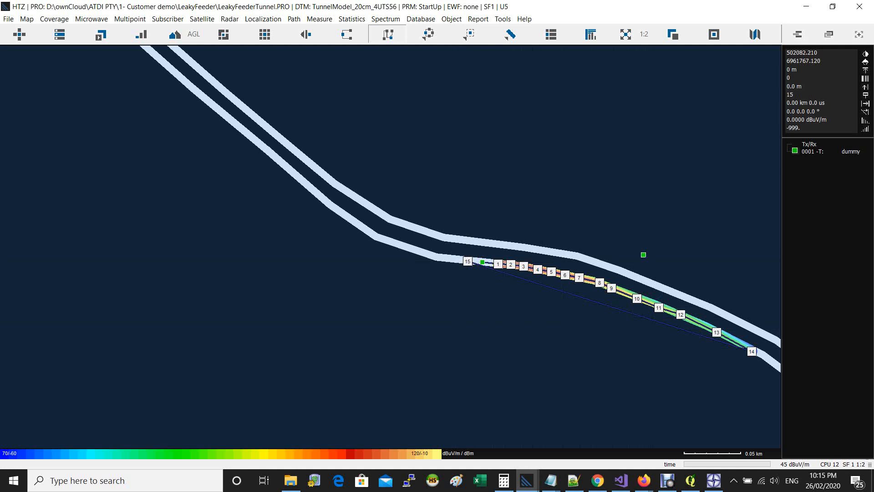
pyautogui.press('Delete')
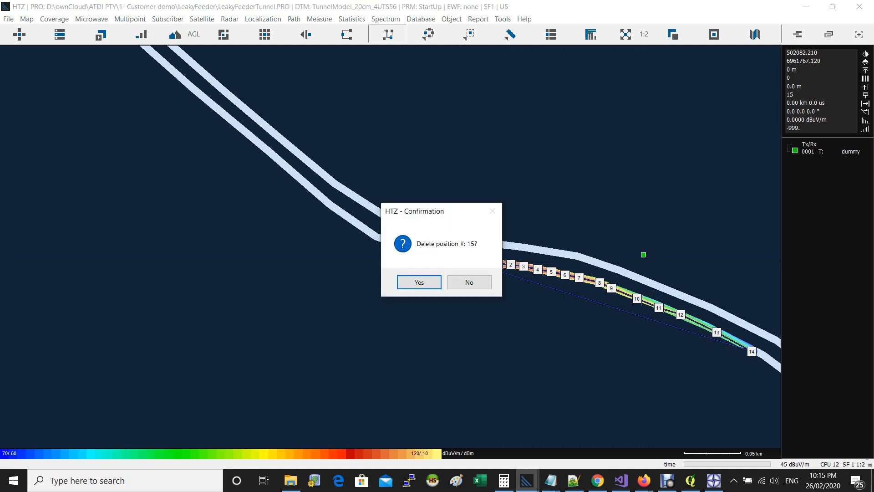
pyautogui.click(418, 283)
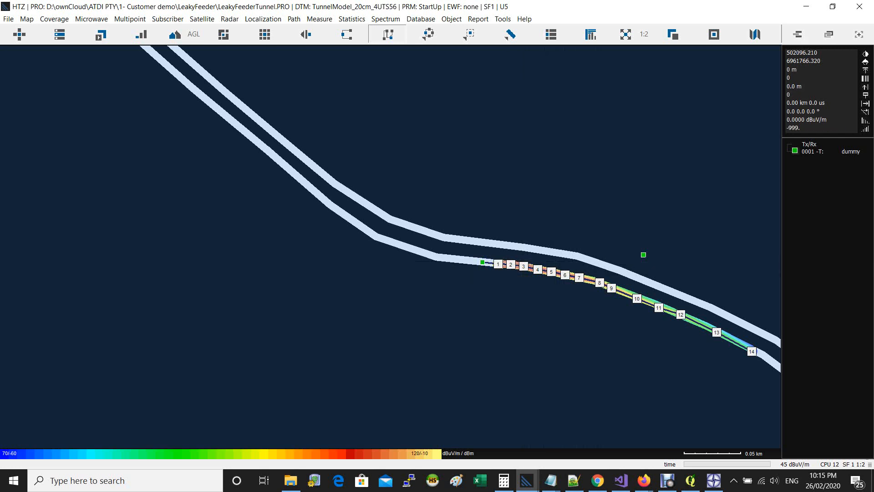
# Step: Remove the existing 14-waypoint path, leaving its calculated coverage on the map
pyautogui.click(481, 262)
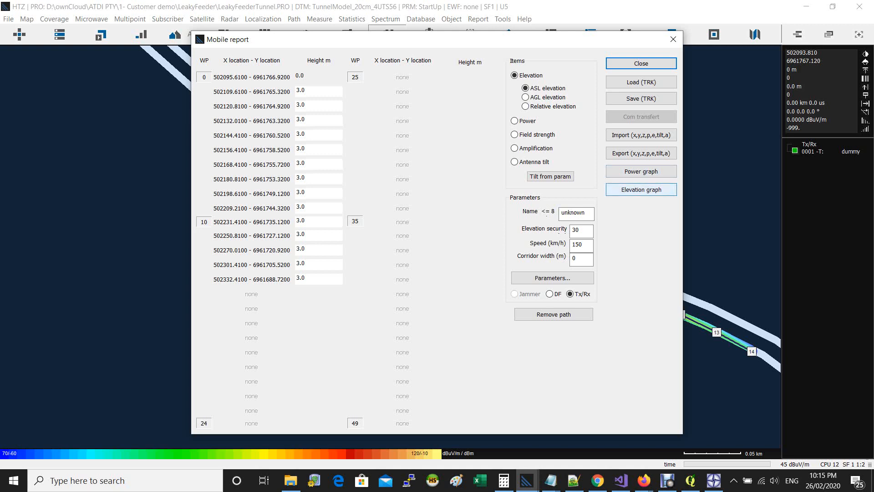
pyautogui.click(641, 189)
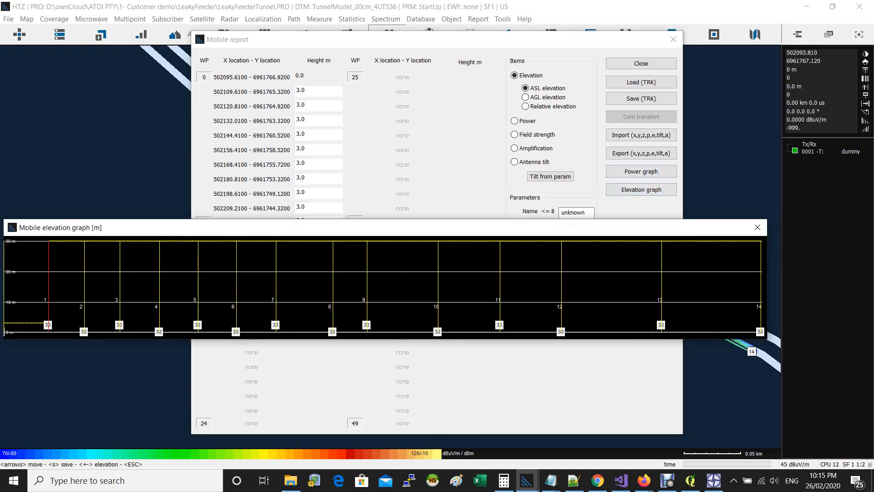
pyautogui.press('Escape')
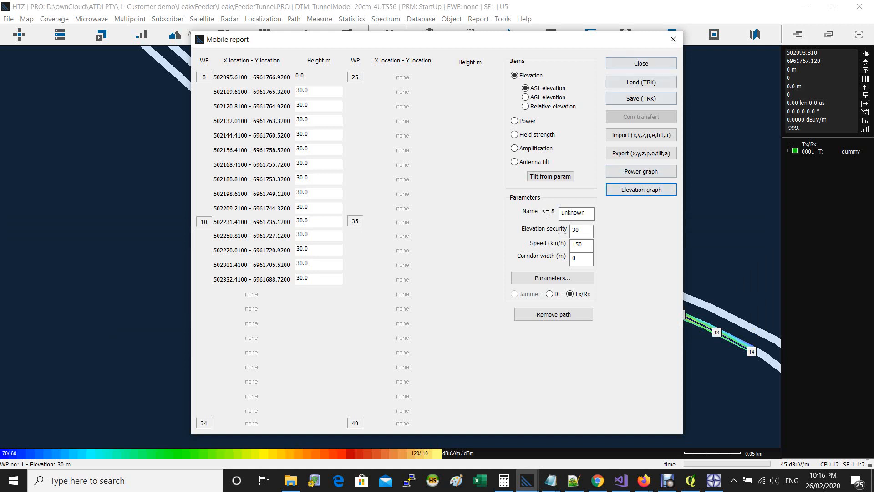
pyautogui.click(554, 314)
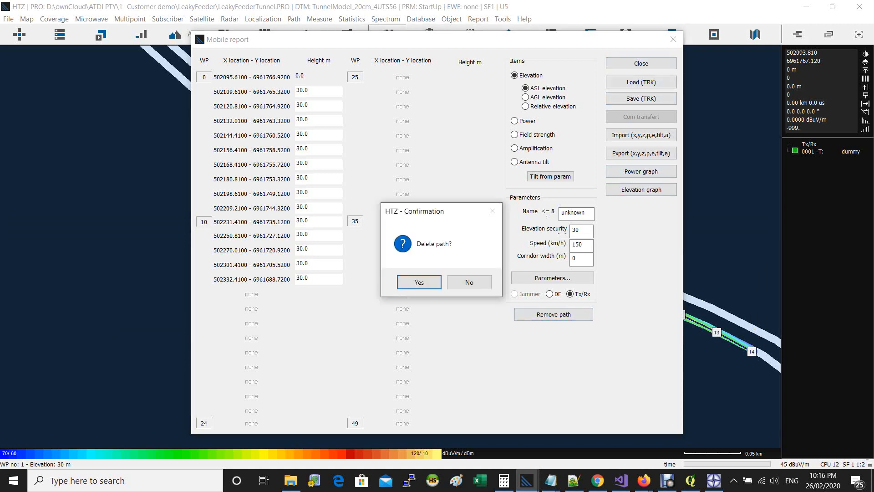
pyautogui.click(408, 281)
pyautogui.press('Escape')
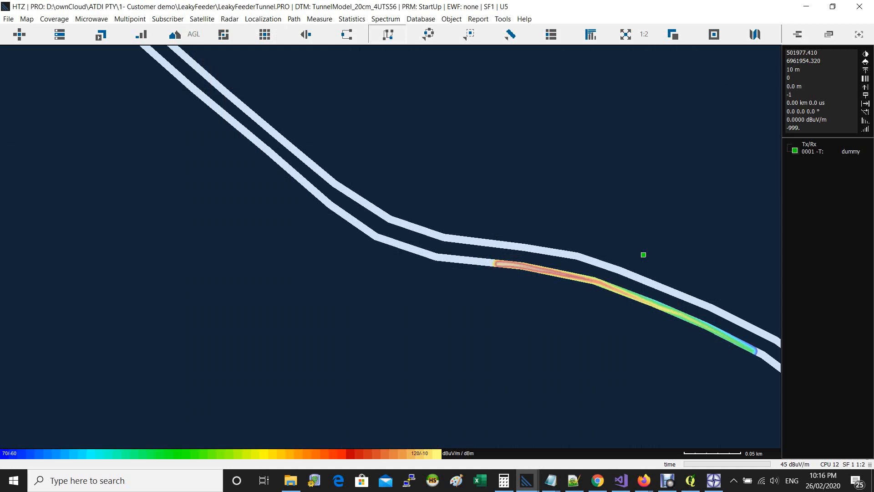
# Step: Draw a new 12-waypoint path along the southern tunnel, running northwest from the start of the existing coverage
pyautogui.click(497, 264)
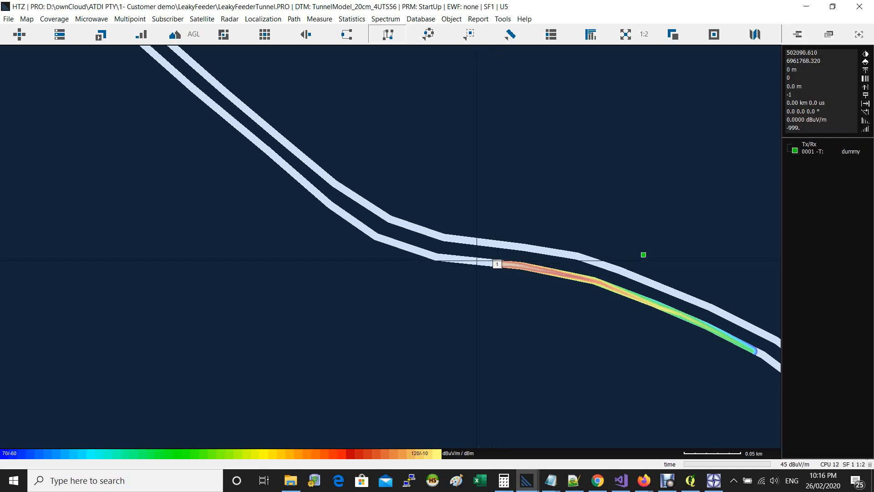
pyautogui.click(451, 259)
pyautogui.click(431, 254)
pyautogui.click(412, 250)
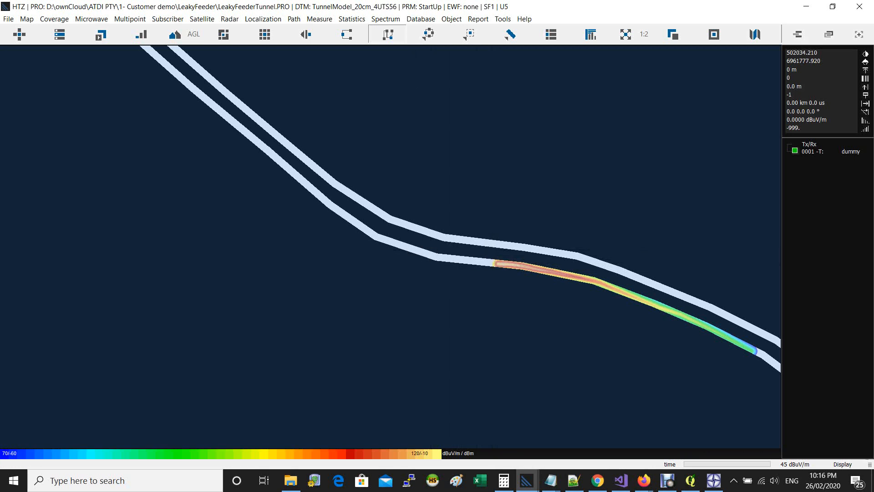
pyautogui.click(397, 244)
pyautogui.click(376, 236)
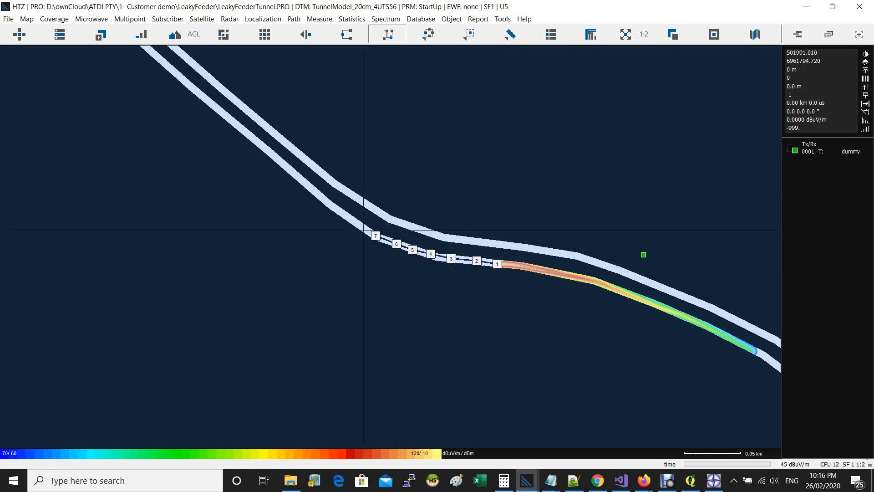
pyautogui.click(360, 225)
pyautogui.click(347, 217)
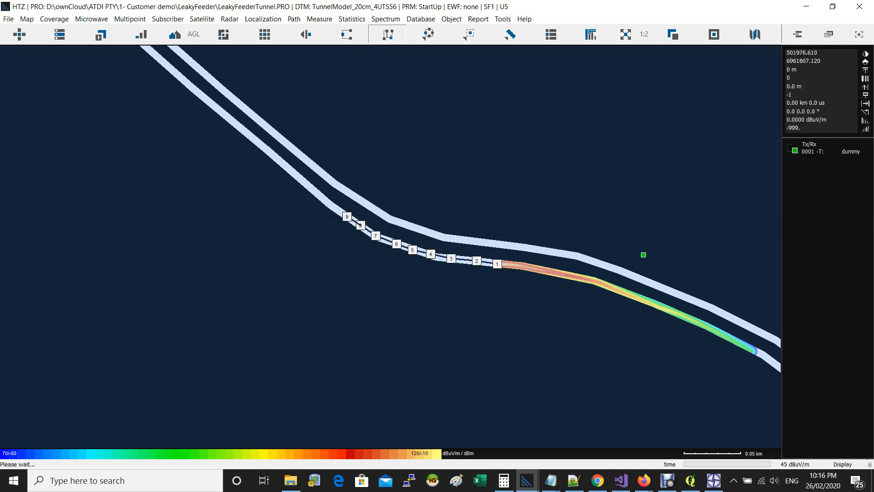
pyautogui.click(332, 206)
pyautogui.click(315, 192)
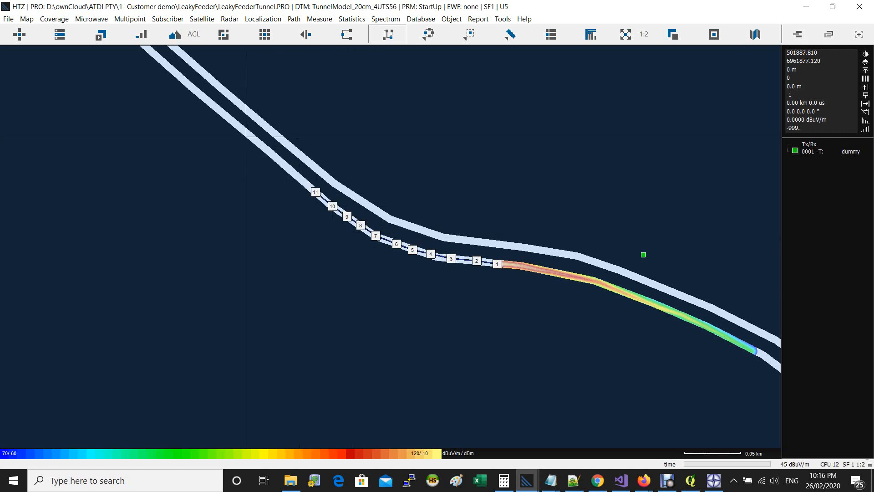
pyautogui.click(245, 136)
pyautogui.click(265, 35)
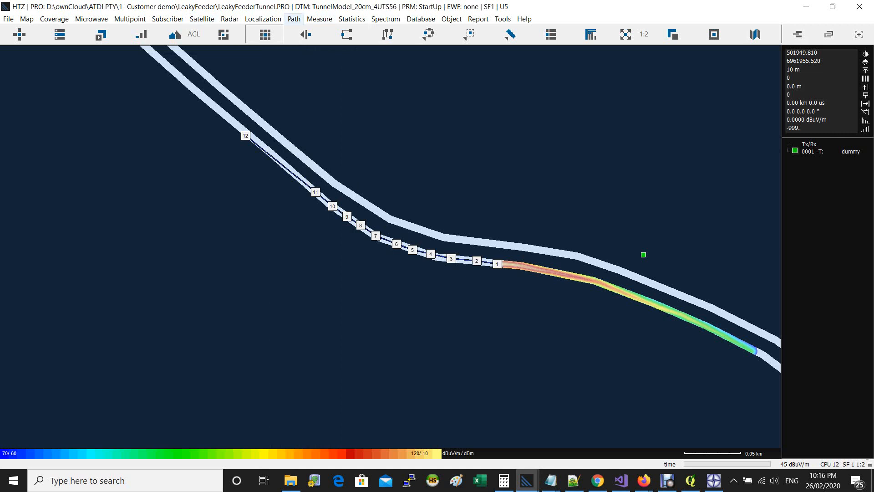
# Step: Review the new path's waypoint report and Tx/Rx parameters, and accept them without changes
pyautogui.click(293, 18)
pyautogui.click(327, 31)
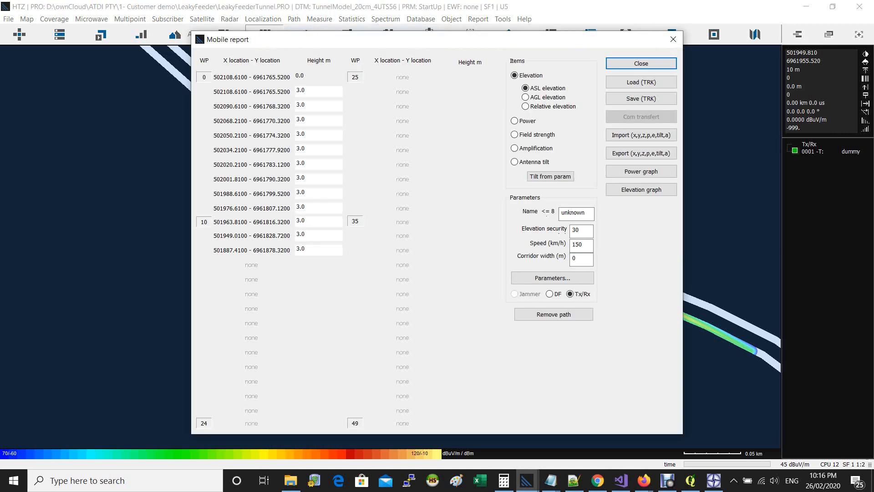
pyautogui.click(553, 278)
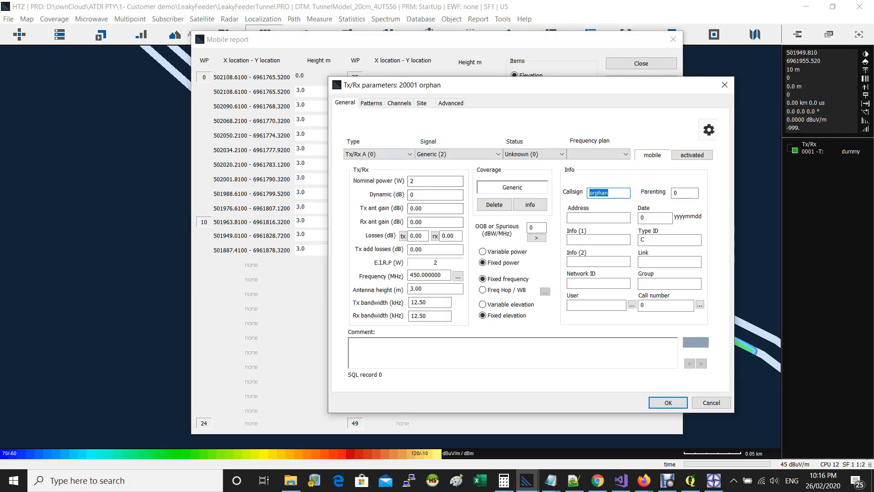
pyautogui.click(668, 402)
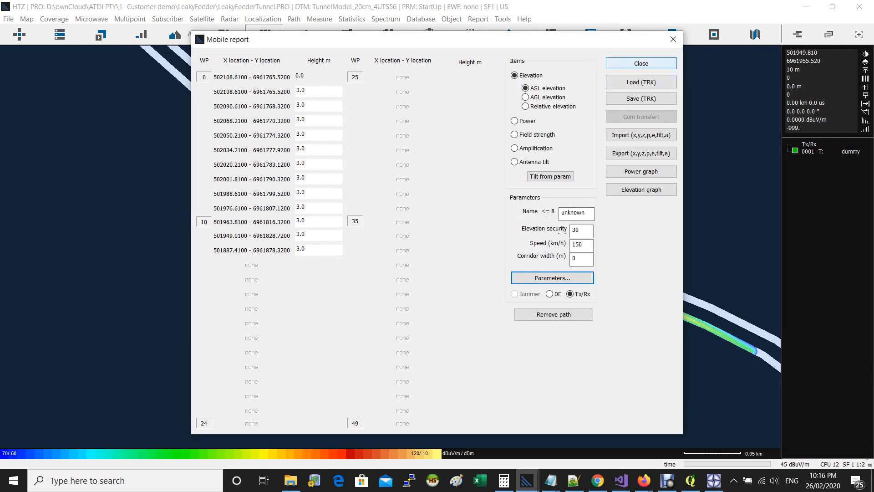
pyautogui.click(642, 63)
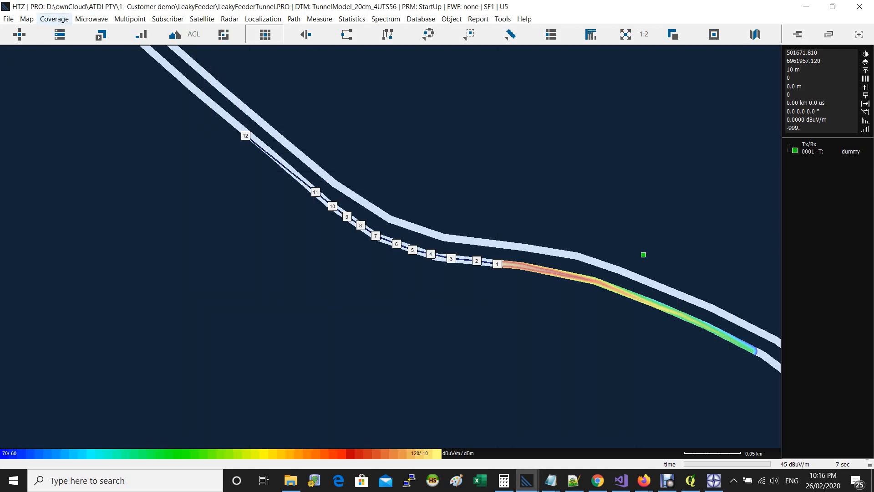
pyautogui.click(54, 19)
pyautogui.moveTo(84, 31)
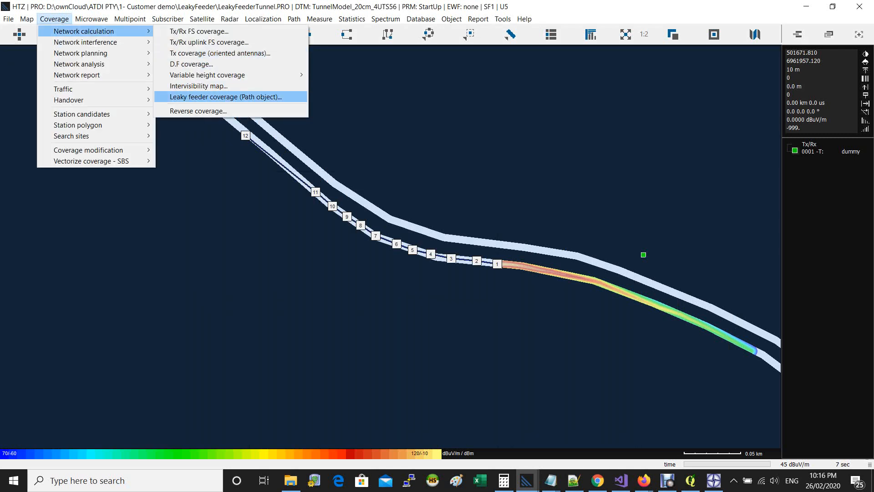
pyautogui.click(226, 97)
pyautogui.press('Return')
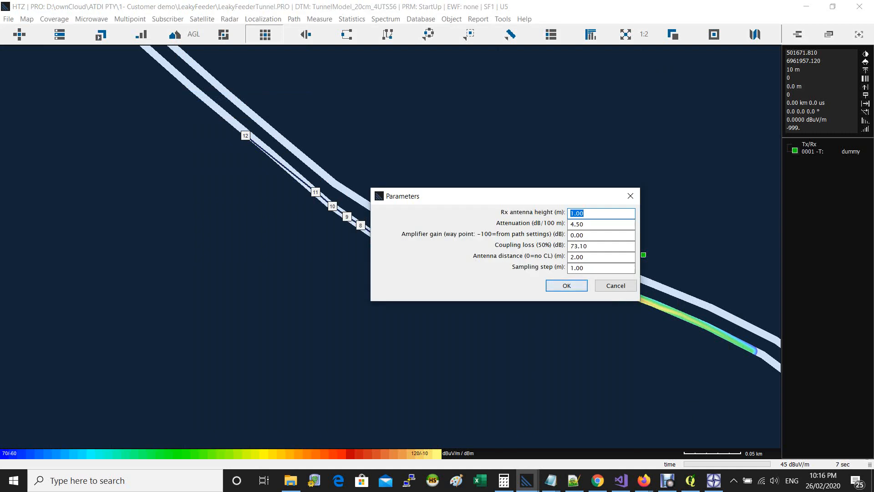
pyautogui.click(615, 286)
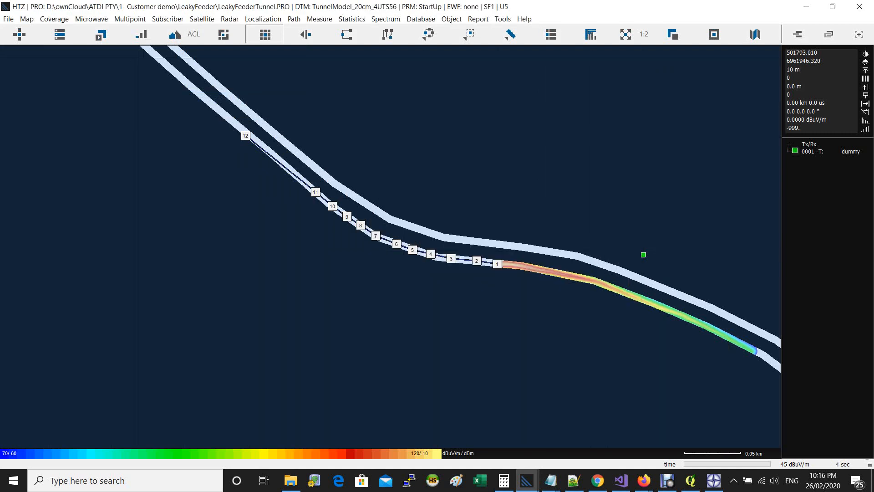
# Step: Calculate leaky feeder coverage for the new path with 1 m Rx height, 4.50 dB/100 m attenuation, 73.10 dB coupling loss, 2 m antenna distance and 1 m sampling
pyautogui.click(54, 19)
pyautogui.moveTo(84, 31)
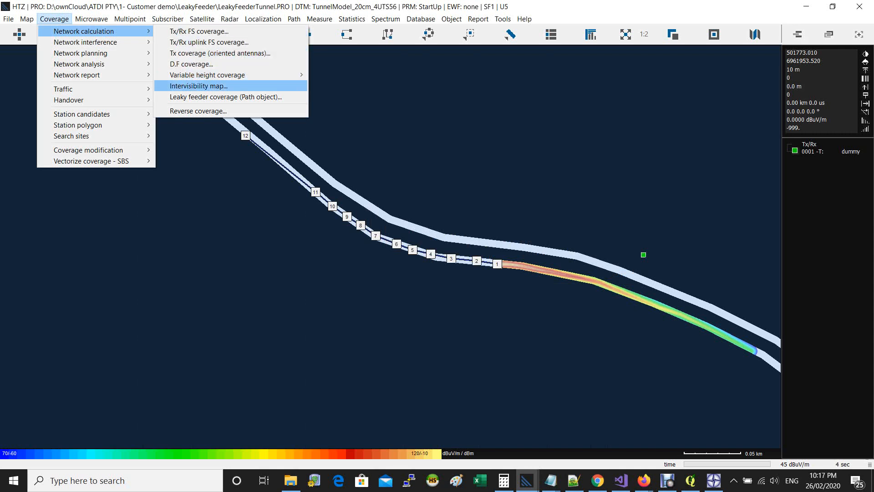
pyautogui.click(225, 97)
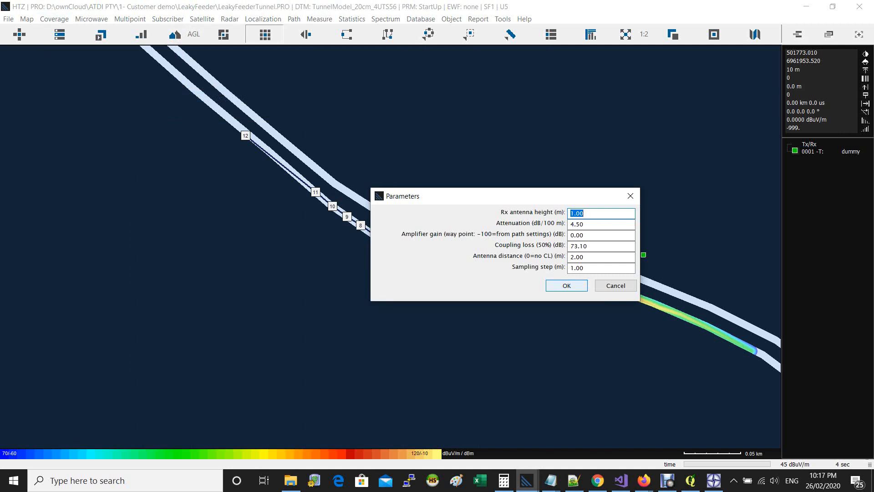
pyautogui.click(567, 286)
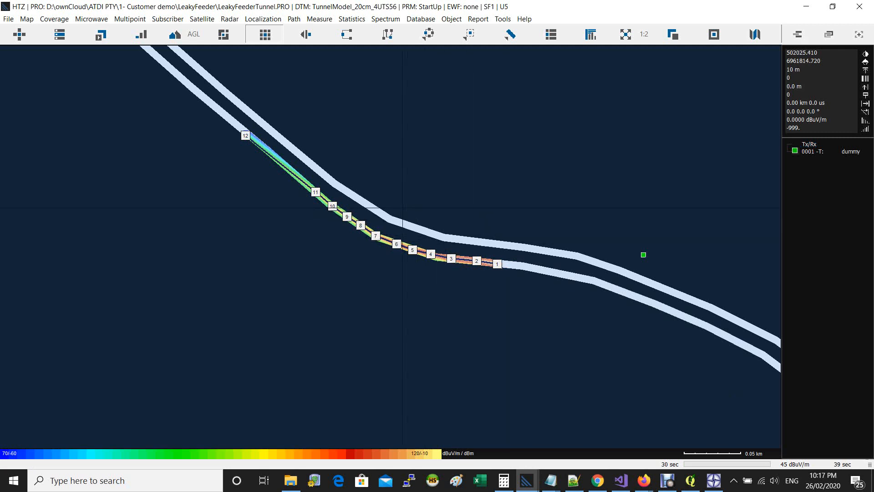
# Step: Add a second Tx/Rx station outside the tunnel, northeast of waypoint 8, with the callsign dummy2
pyautogui.rightClick(381, 199)
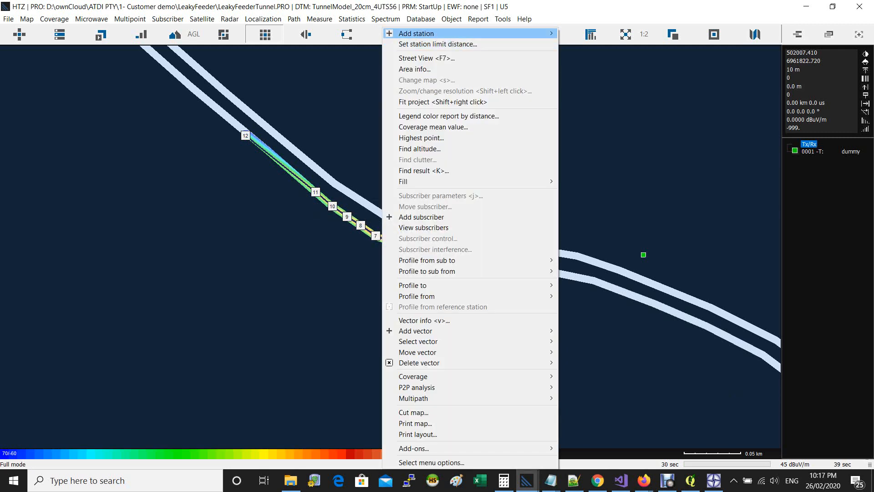
pyautogui.moveTo(478, 34)
pyautogui.click(581, 33)
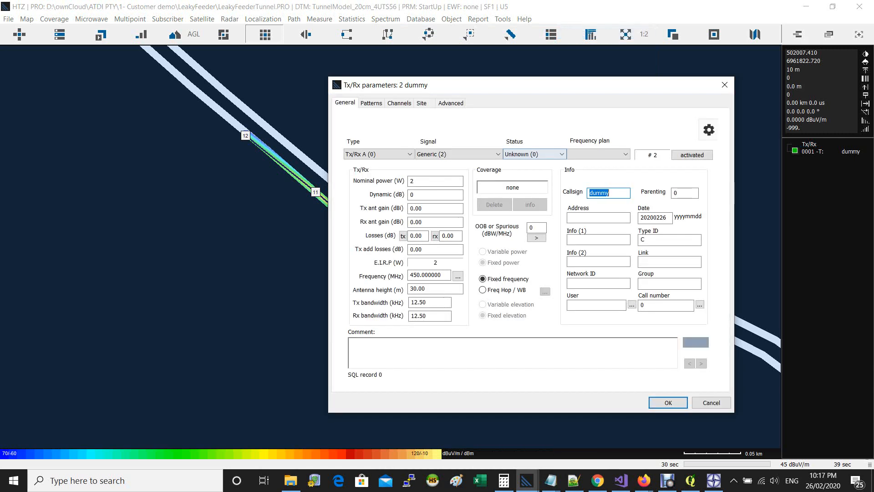
pyautogui.click(611, 193)
pyautogui.click(668, 402)
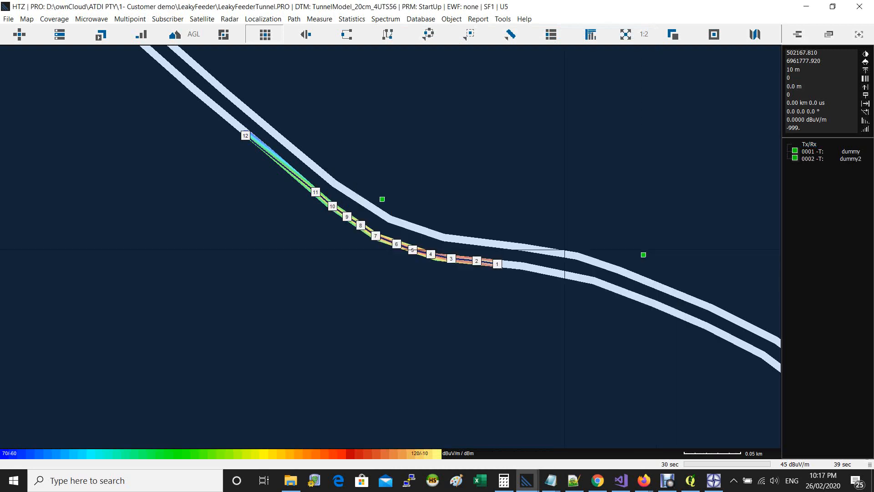
# Step: Change the first station's callsign to dummy1
pyautogui.rightClick(645, 255)
pyautogui.click(665, 264)
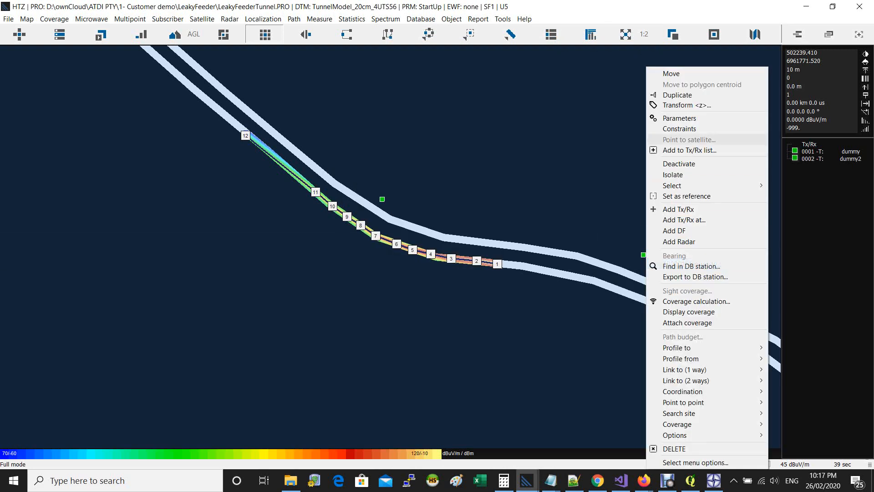
pyautogui.click(679, 118)
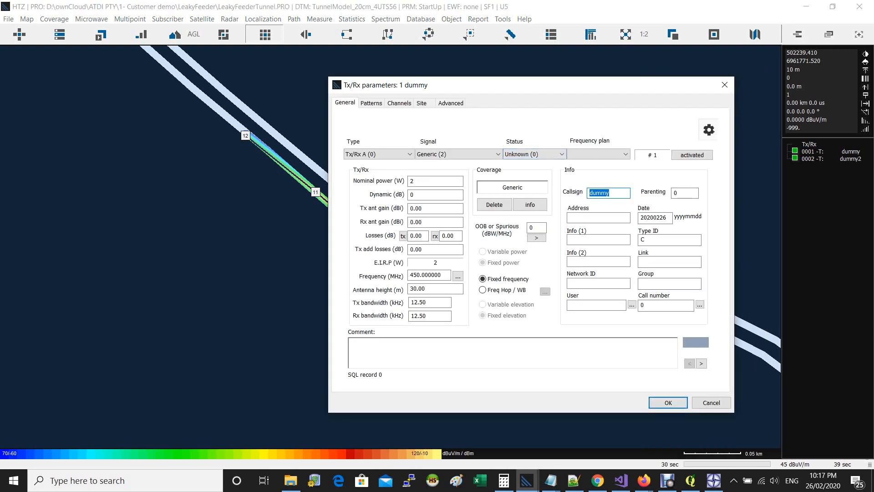
pyautogui.press('End')
pyautogui.write('1')
pyautogui.press('Return')
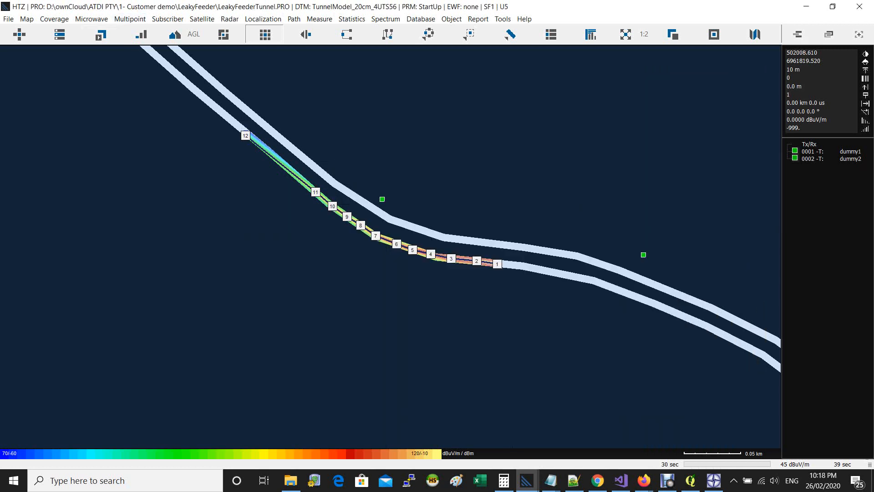
# Step: Attach the current coverage to the station northeast of waypoint 8 and display both stations' coverages together on the map
pyautogui.rightClick(383, 200)
pyautogui.click(401, 205)
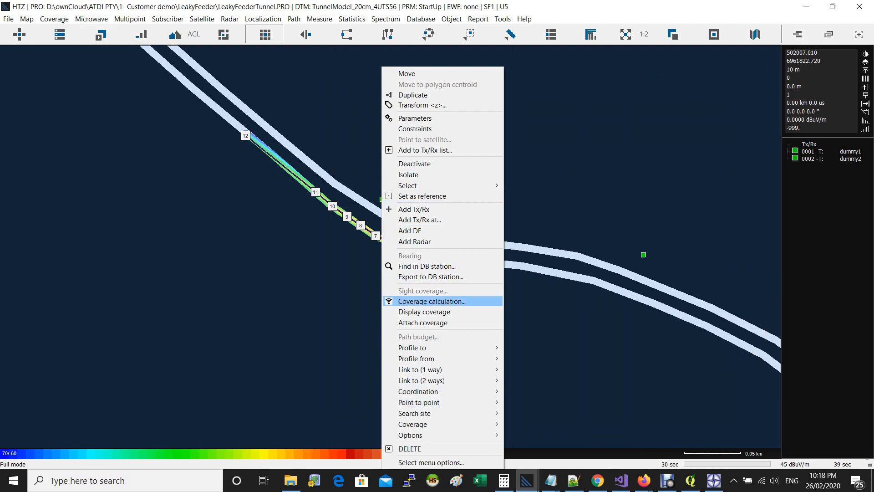
pyautogui.press('Down')
pyautogui.press('Down')
pyautogui.press('Return')
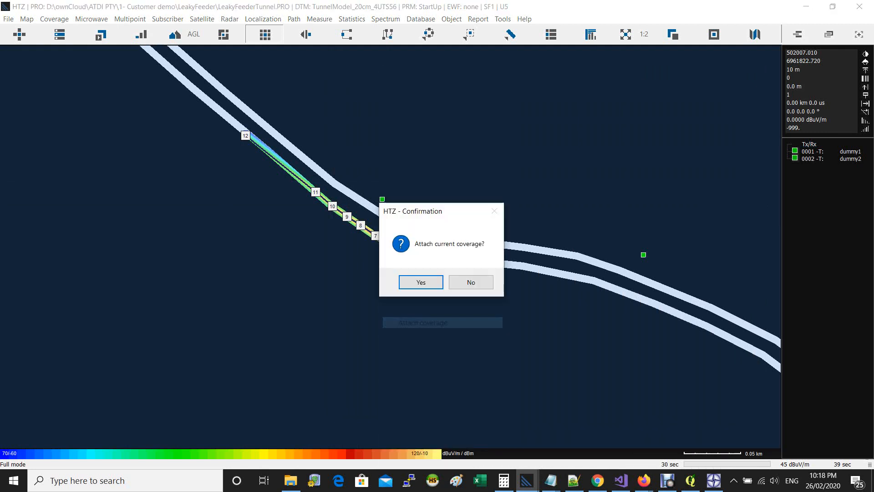
pyautogui.press('Return')
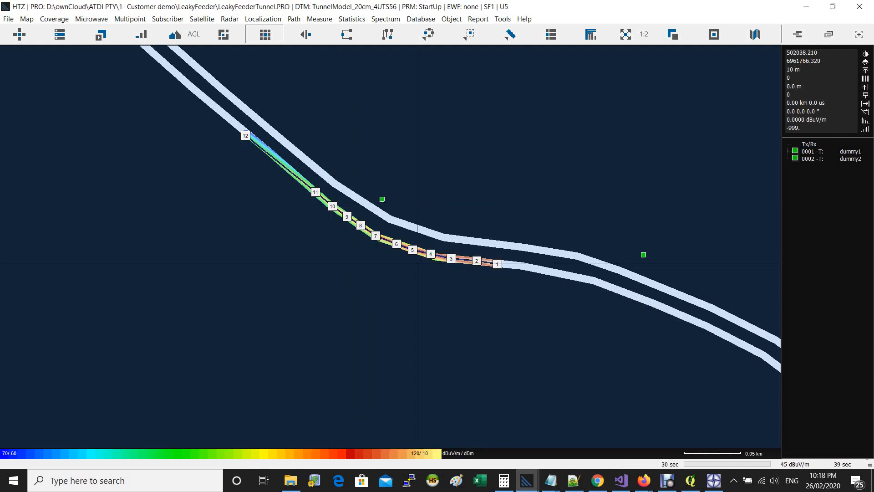
pyautogui.click(714, 35)
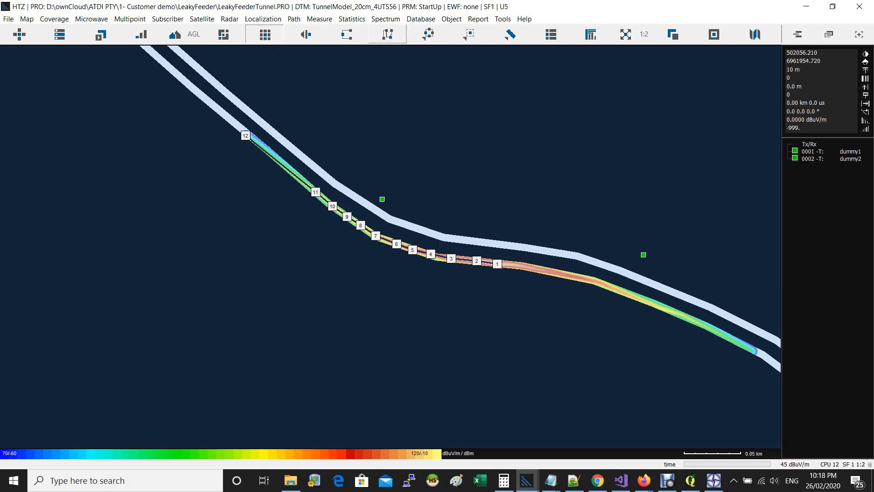
# Step: Remove the 12-waypoint mobile path from the tunnel
pyautogui.click(388, 34)
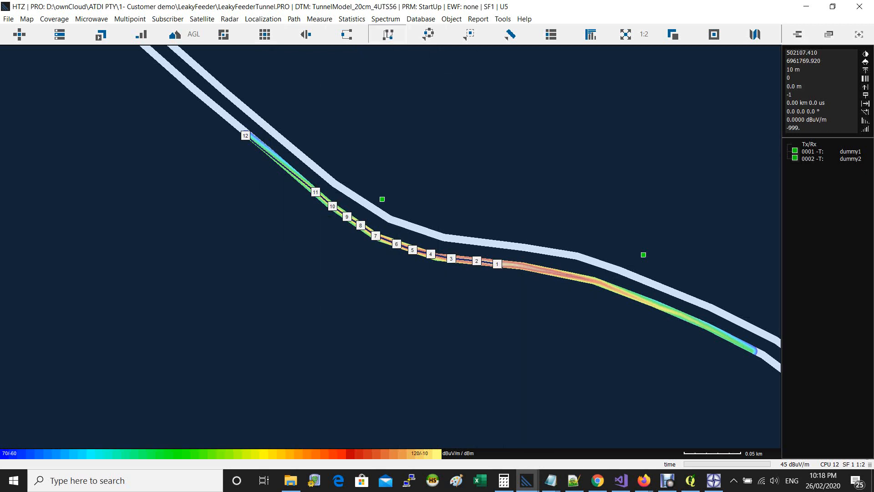
pyautogui.click(497, 265)
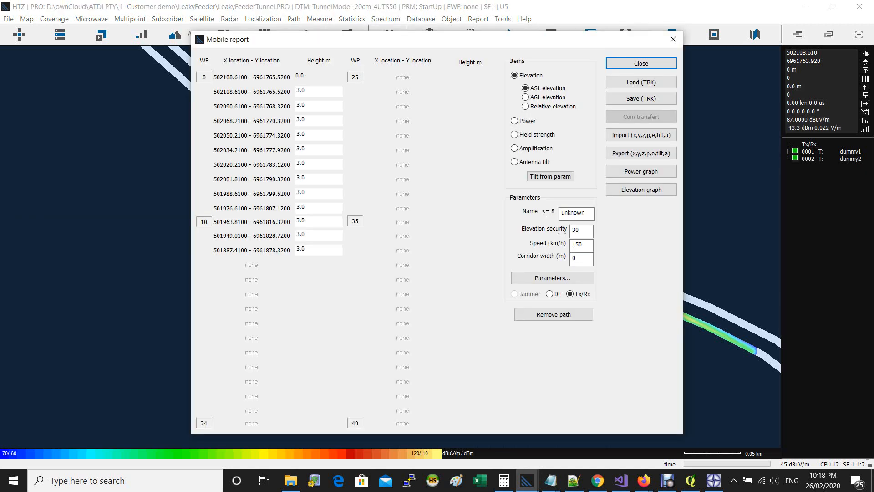
pyautogui.click(554, 314)
pyautogui.click(415, 282)
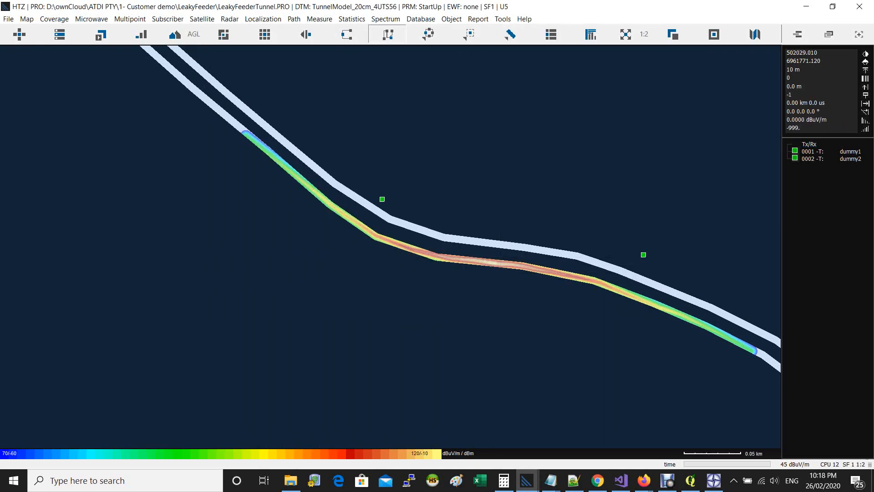
pyautogui.scroll(2, 407, 258)
pyautogui.scroll(-3, 407, 258)
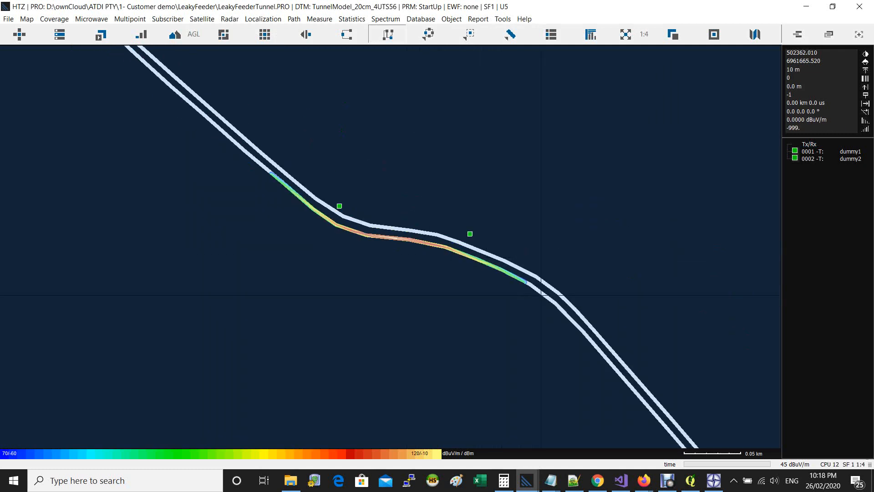
pyautogui.scroll(1, 488, 283)
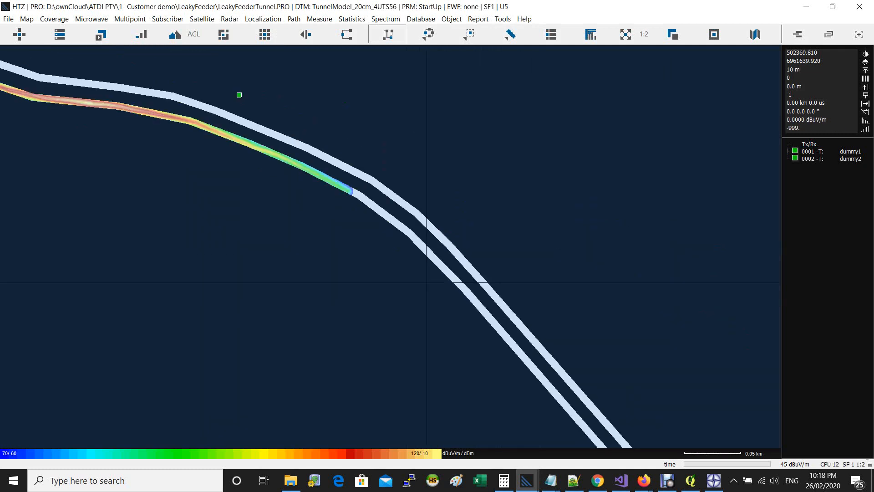
pyautogui.moveTo(173, 139); pyautogui.dragTo(457, 307)
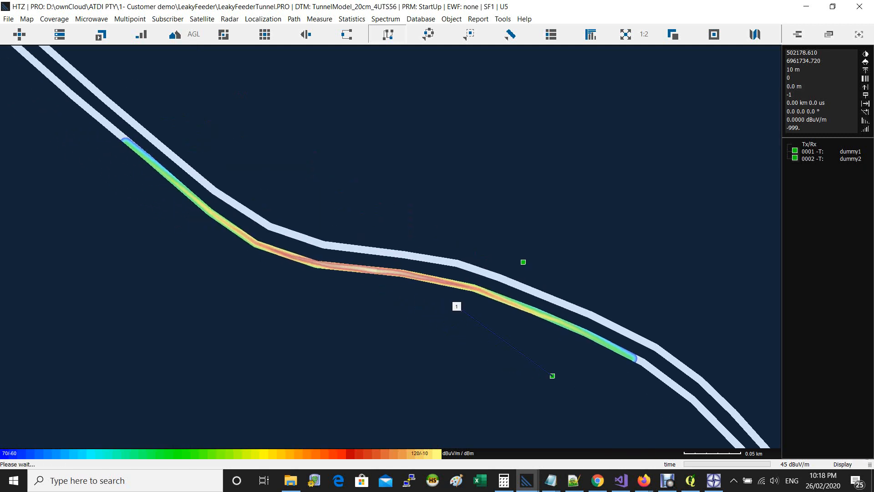
pyautogui.click(372, 291)
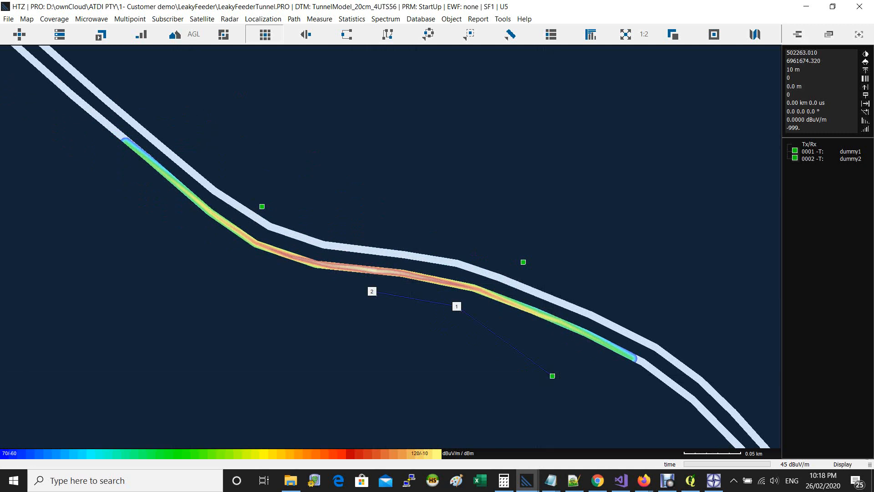
pyautogui.rightClick(553, 375)
pyautogui.click(527, 375)
pyautogui.scroll(-1, 527, 375)
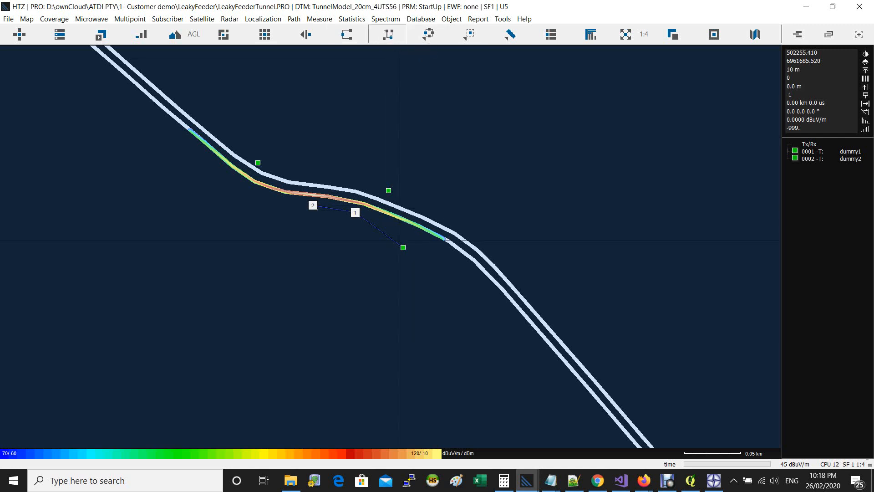
pyautogui.click(388, 35)
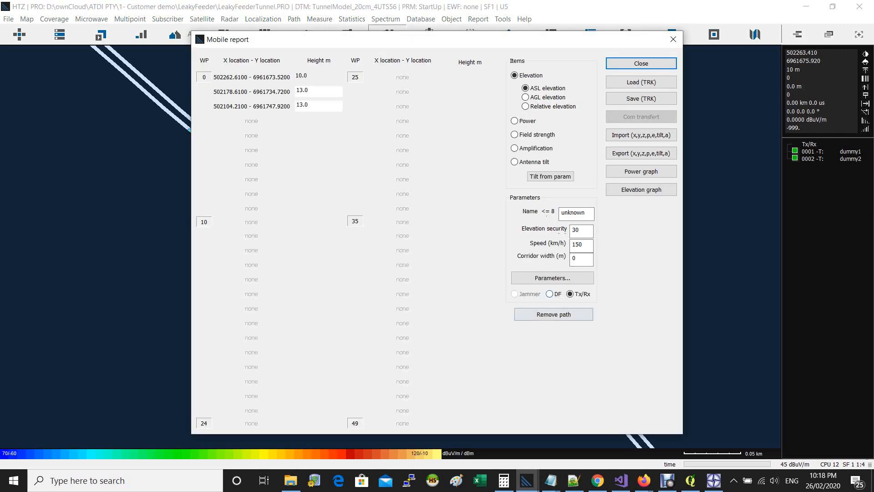
pyautogui.click(553, 314)
pyautogui.click(418, 282)
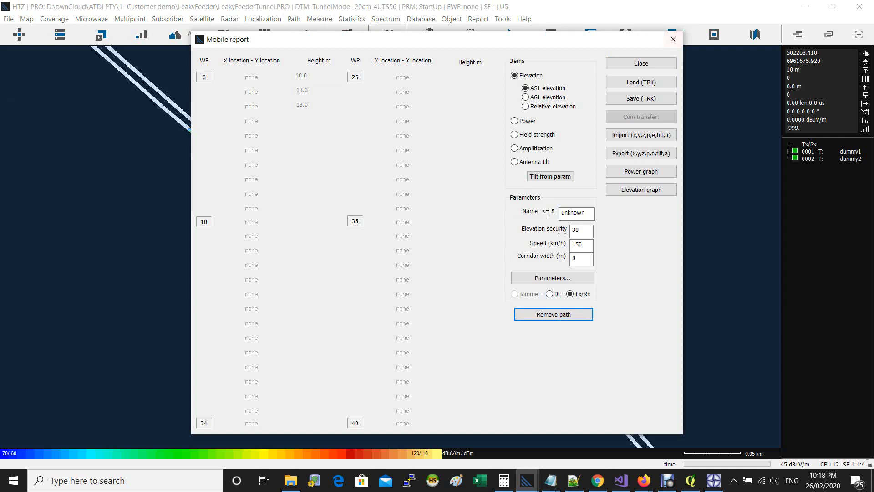
pyautogui.click(641, 63)
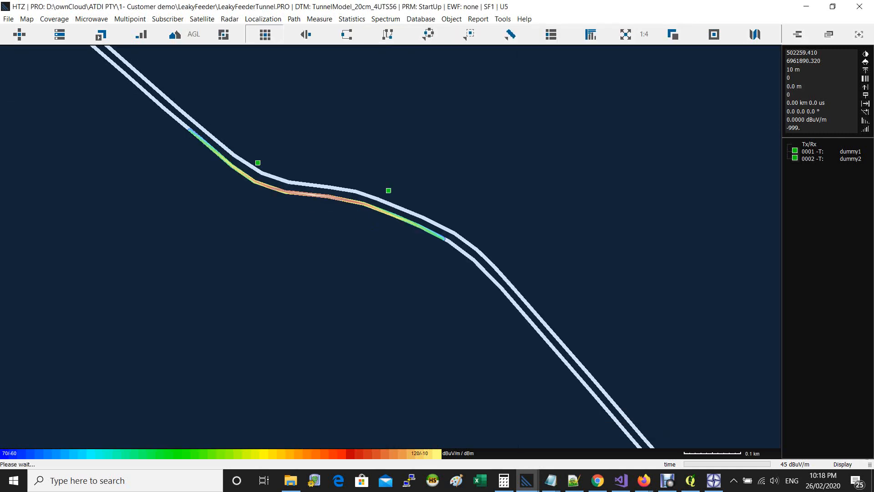
# Step: Create a new vector file named test in the LeakyFeeder folder
pyautogui.moveTo(330, 178); pyautogui.dragTo(412, 282)
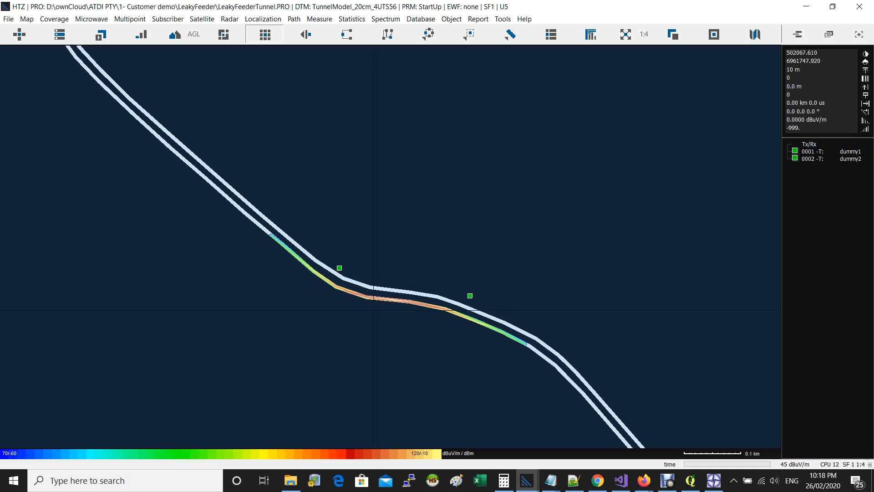
pyautogui.scroll(2, 374, 310)
pyautogui.scroll(-1, 374, 310)
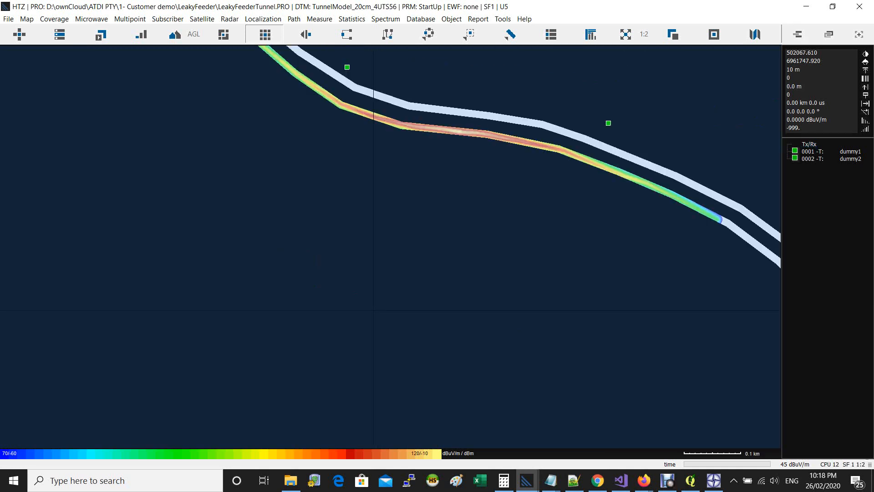
pyautogui.moveTo(429, 210); pyautogui.dragTo(372, 270)
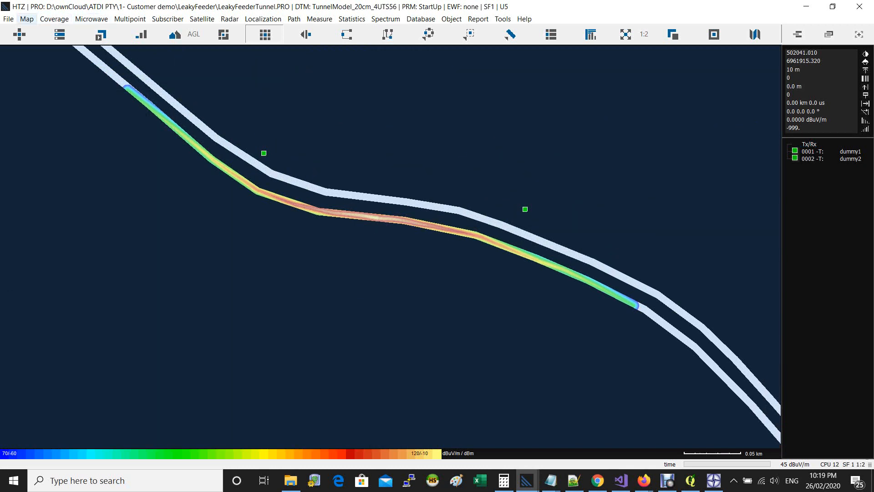
pyautogui.click(27, 19)
pyautogui.moveTo(46, 74)
pyautogui.click(146, 88)
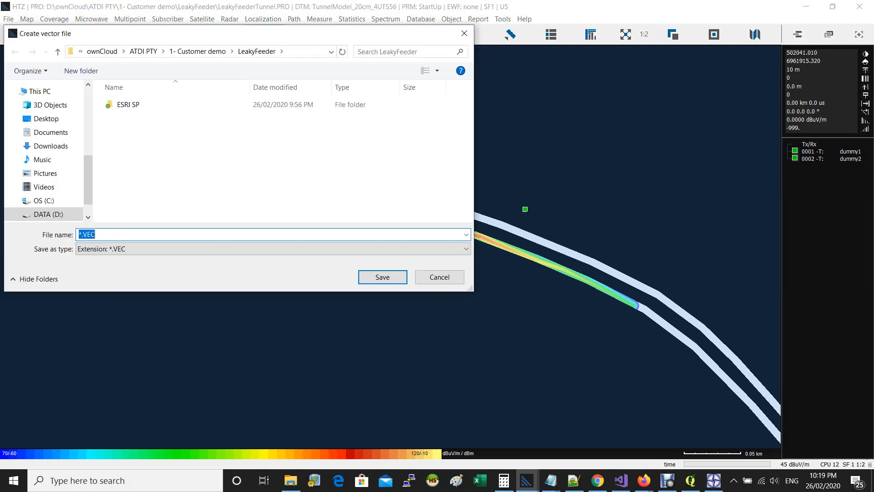
pyautogui.write('test')
pyautogui.press('Return')
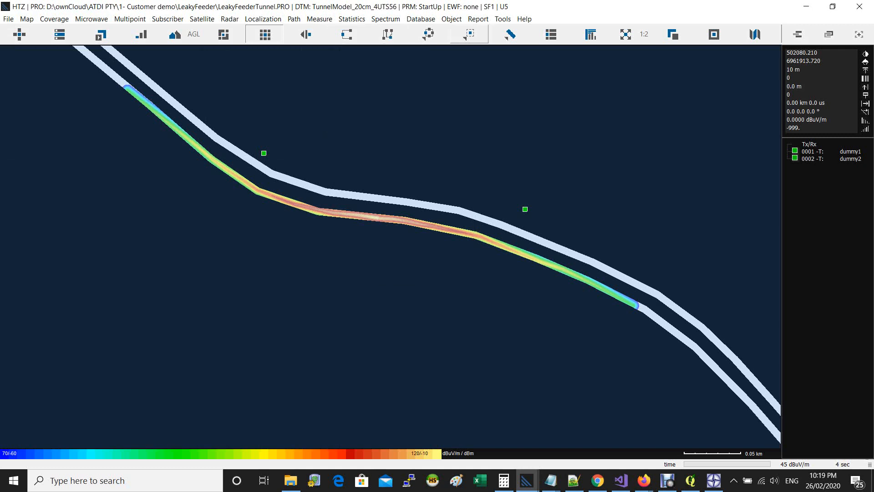
# Step: Draw a vector line through the southern tunnel along the combined coverage, from its southeast end to its northwest end
pyautogui.click(510, 34)
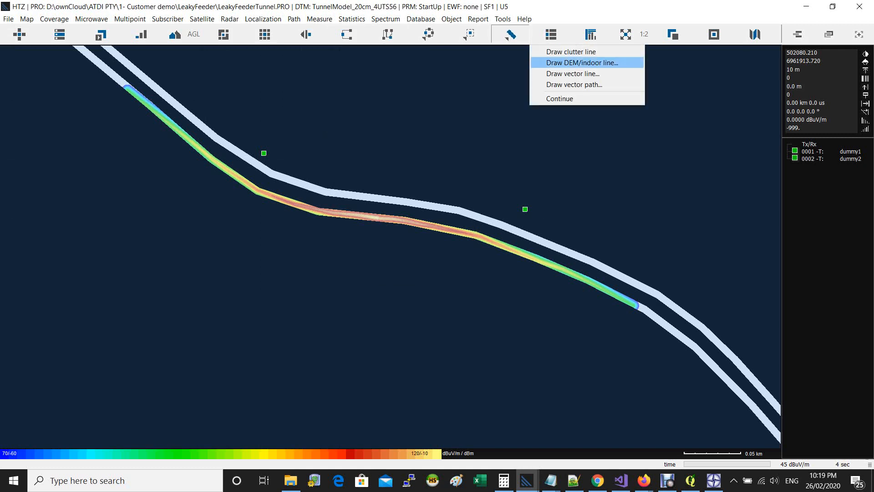
pyautogui.click(573, 73)
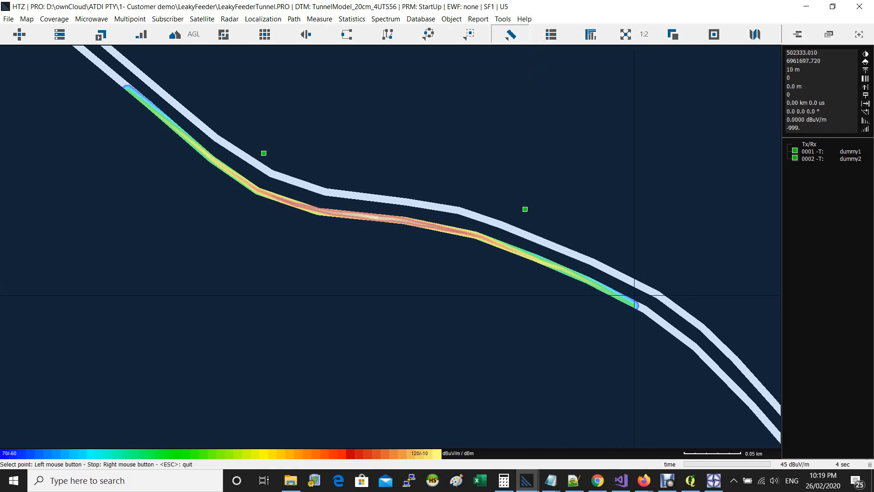
pyautogui.click(631, 302)
pyautogui.click(611, 294)
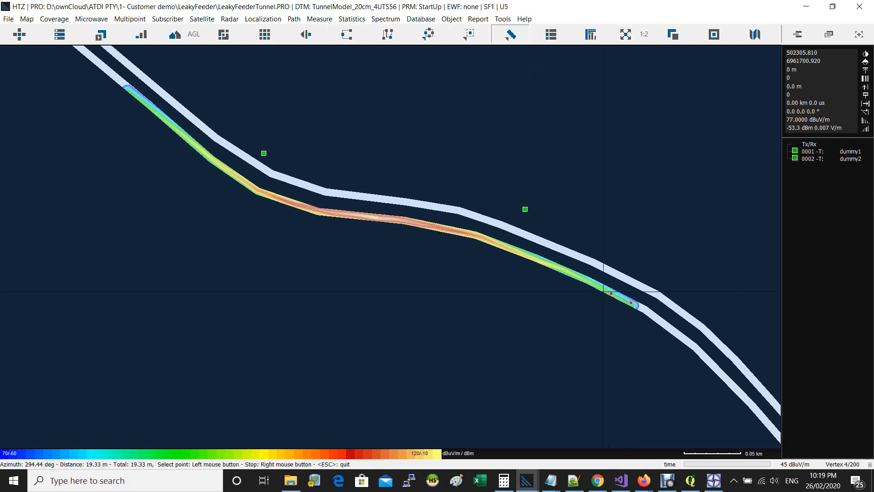
pyautogui.click(566, 272)
pyautogui.click(524, 255)
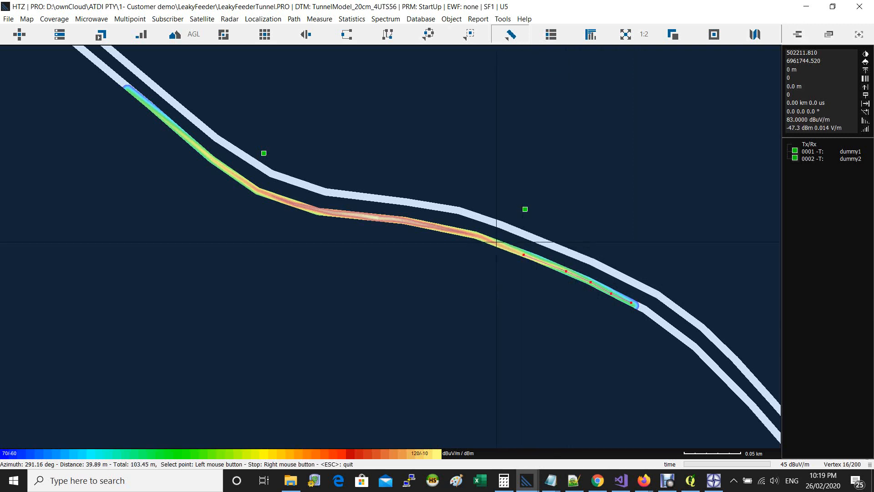
pyautogui.click(495, 243)
pyautogui.click(475, 234)
pyautogui.click(450, 230)
pyautogui.click(428, 225)
pyautogui.click(404, 221)
pyautogui.click(373, 216)
pyautogui.click(356, 216)
pyautogui.click(323, 211)
pyautogui.click(304, 208)
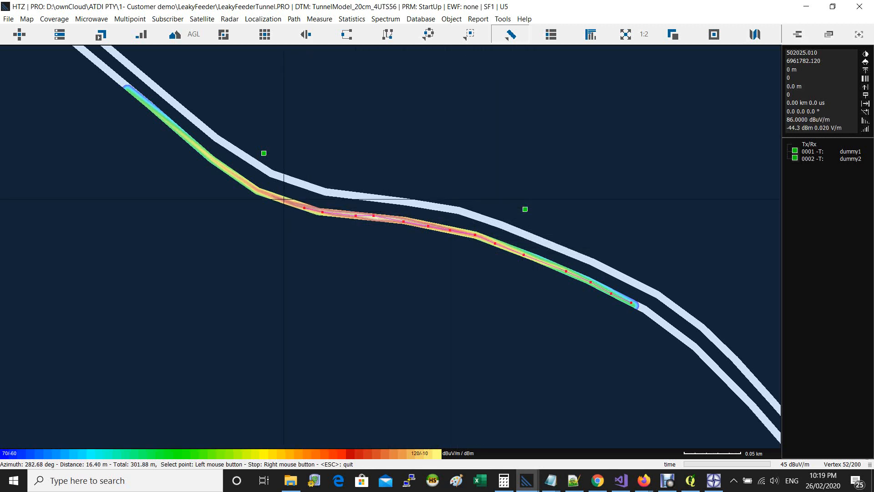
pyautogui.click(284, 199)
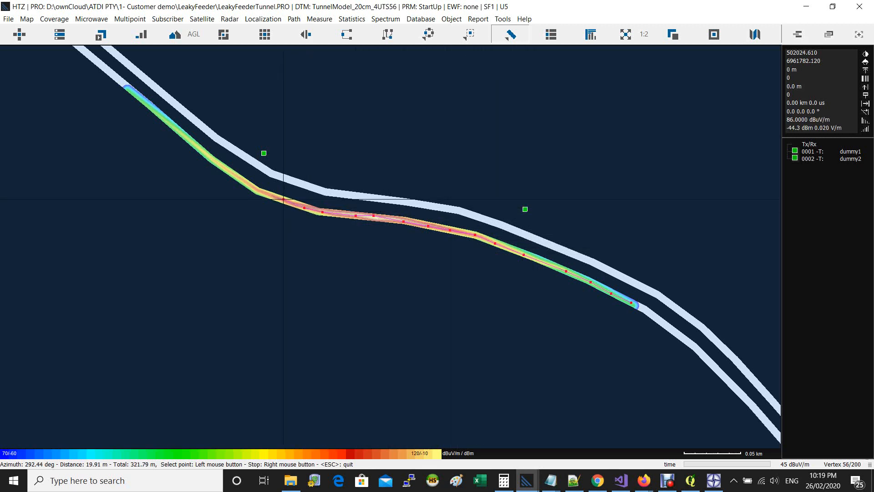
pyautogui.click(252, 186)
pyautogui.click(227, 170)
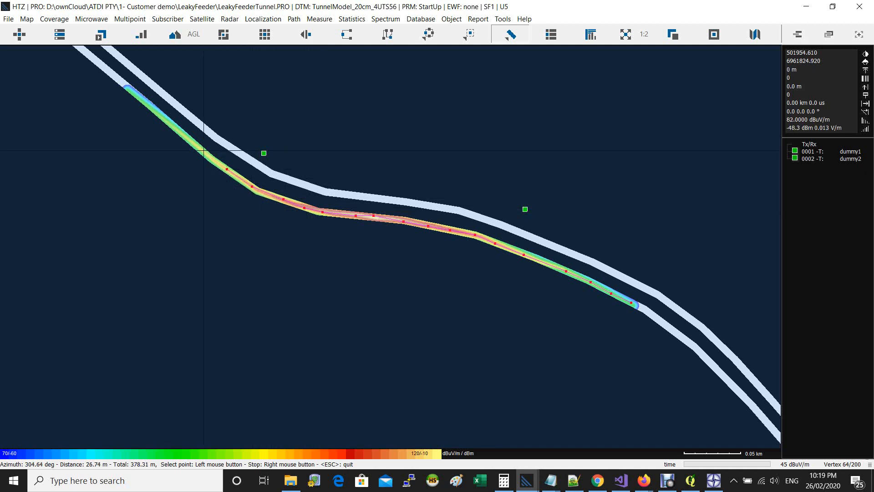
pyautogui.click(203, 151)
pyautogui.click(171, 124)
pyautogui.click(151, 106)
pyautogui.click(140, 100)
pyautogui.rightClick(140, 101)
pyautogui.click(164, 129)
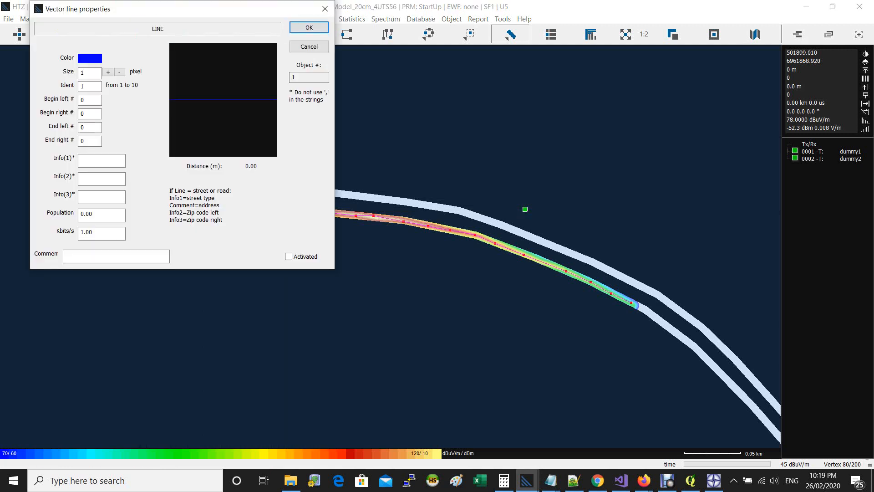
# Step: Set the vector line's size to 3 pixels and its comment to Line, with the line activated
pyautogui.click(103, 256)
pyautogui.click(108, 71)
pyautogui.click(108, 72)
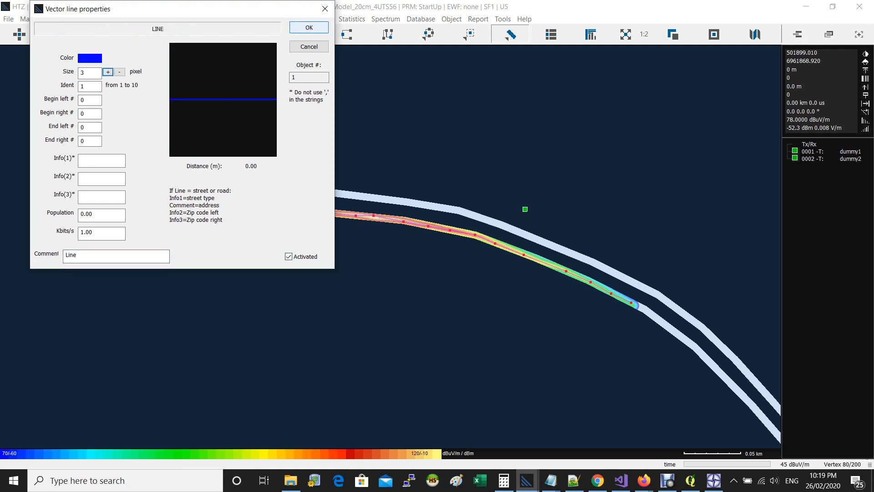
pyautogui.click(309, 27)
# Step: Accept the line's properties and graph the combined coverage along the vector line with the nearest clutter code set to -1
pyautogui.doubleClick(390, 237)
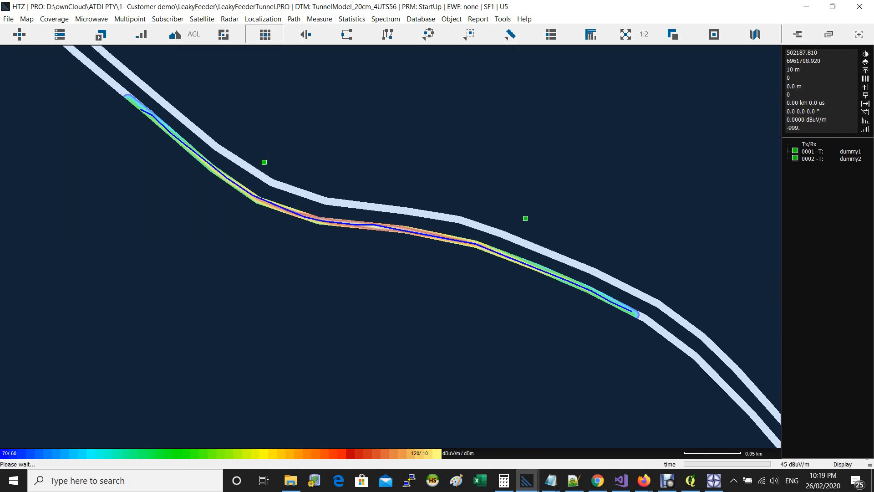
pyautogui.click(26, 18)
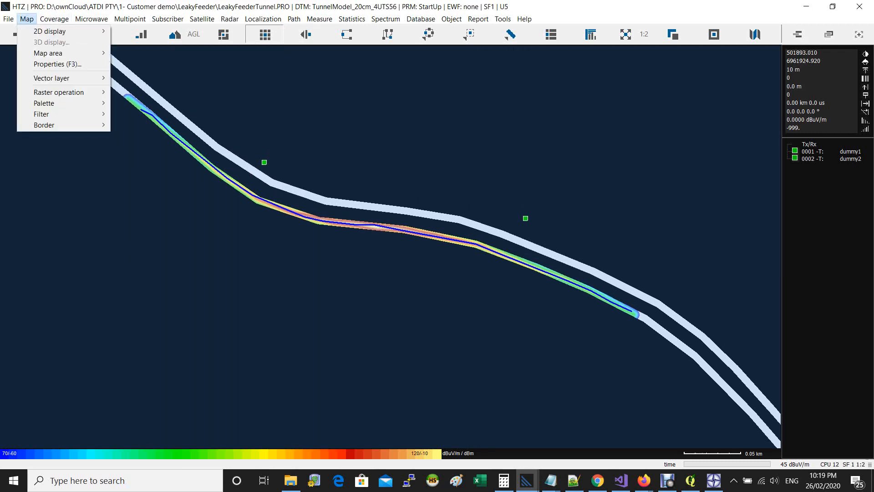
pyautogui.moveTo(59, 78)
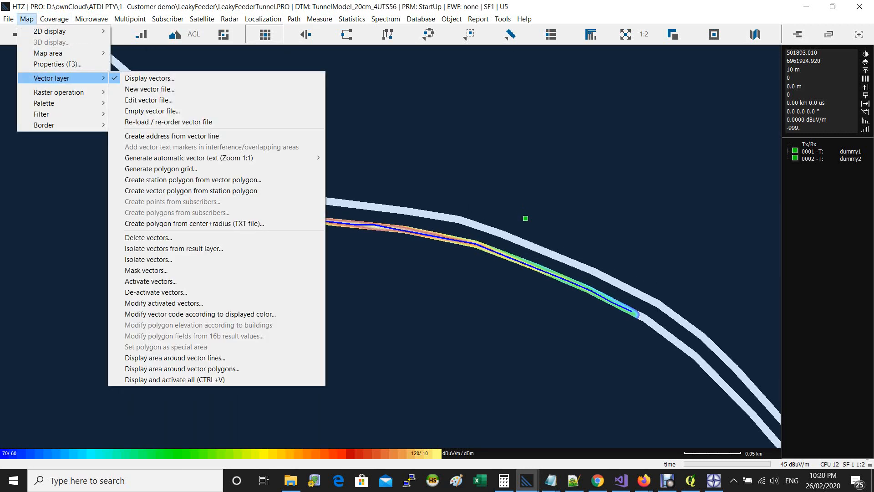
pyautogui.moveTo(54, 19)
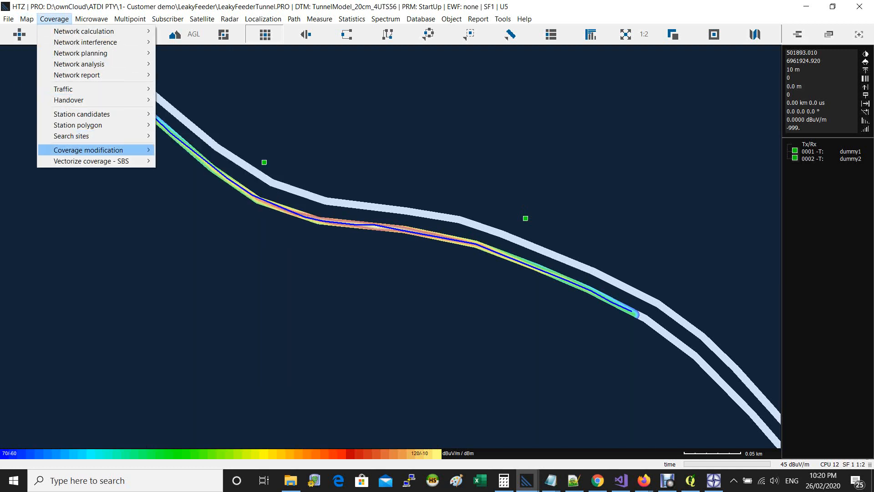
pyautogui.moveTo(88, 150)
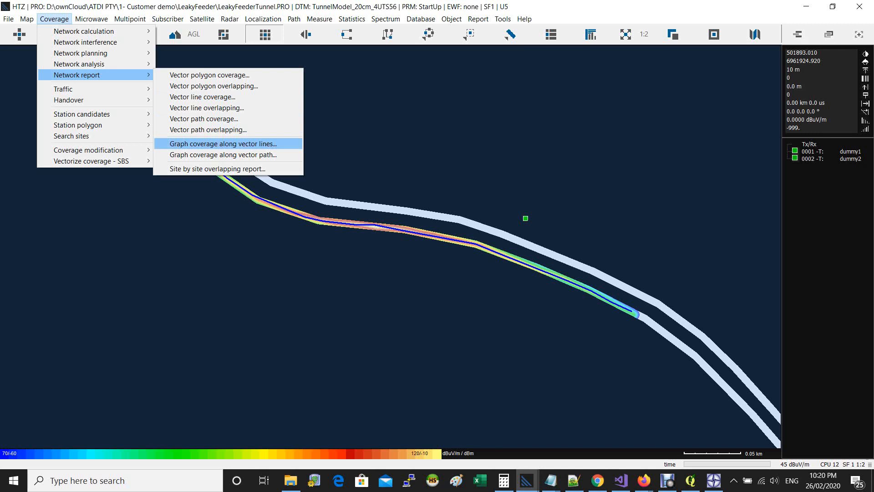
pyautogui.press('Return')
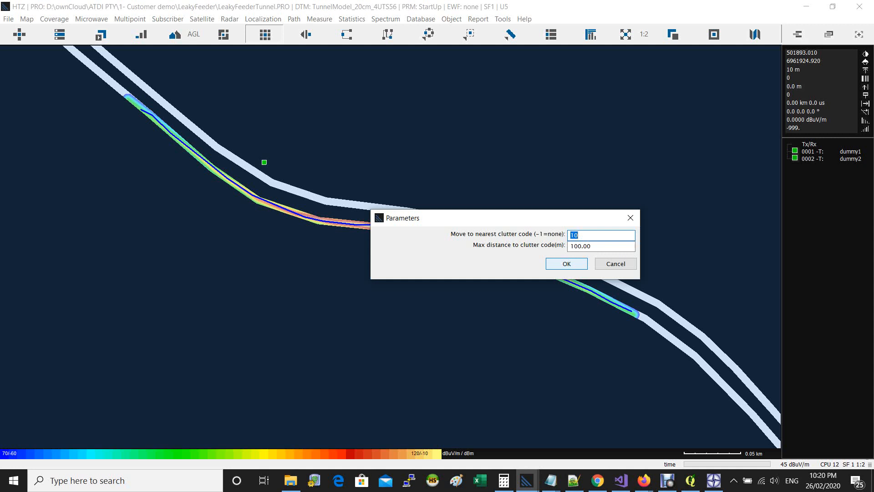
pyautogui.write('-1')
pyautogui.press('Tab')
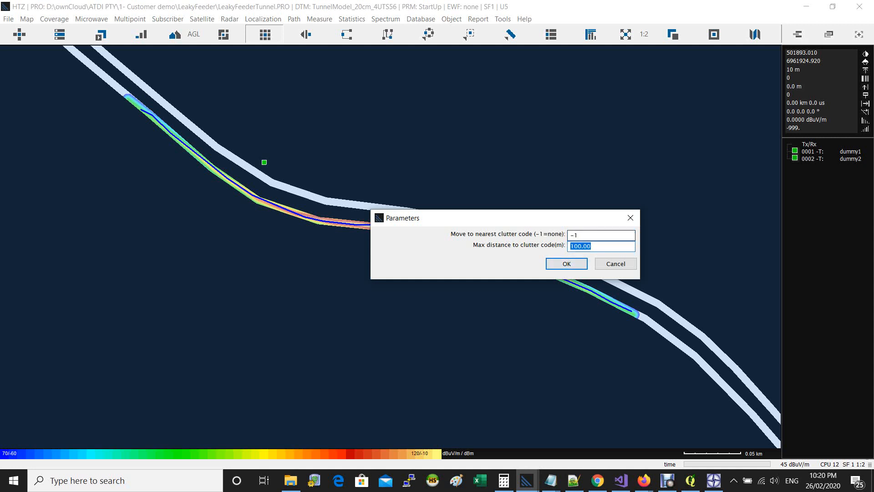
pyautogui.press('Return')
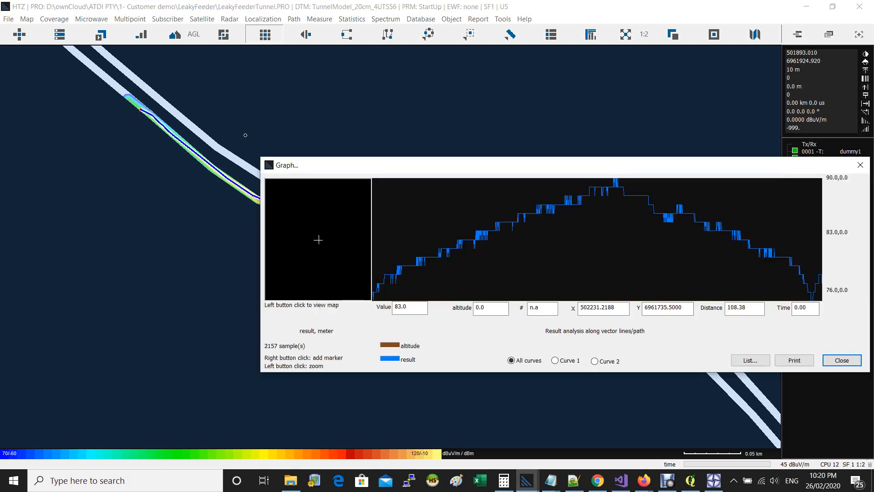
# Step: Examine the coverage graph along the tunnel line against the map and close it
pyautogui.moveTo(518, 168); pyautogui.dragTo(332, 200)
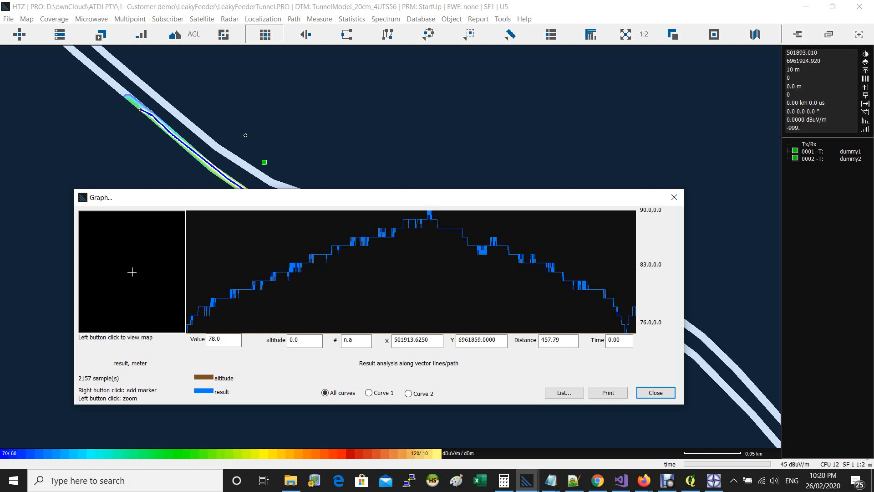
pyautogui.moveTo(589, 197)
pyautogui.mouseDown()
pyautogui.moveTo(589, 363)
pyautogui.moveTo(585, 202)
pyautogui.mouseUp()
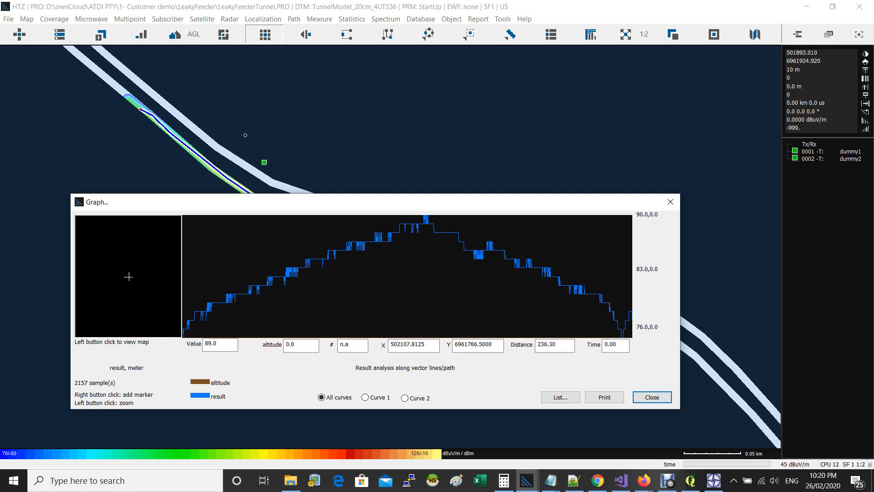
pyautogui.moveTo(431, 201); pyautogui.dragTo(416, 333)
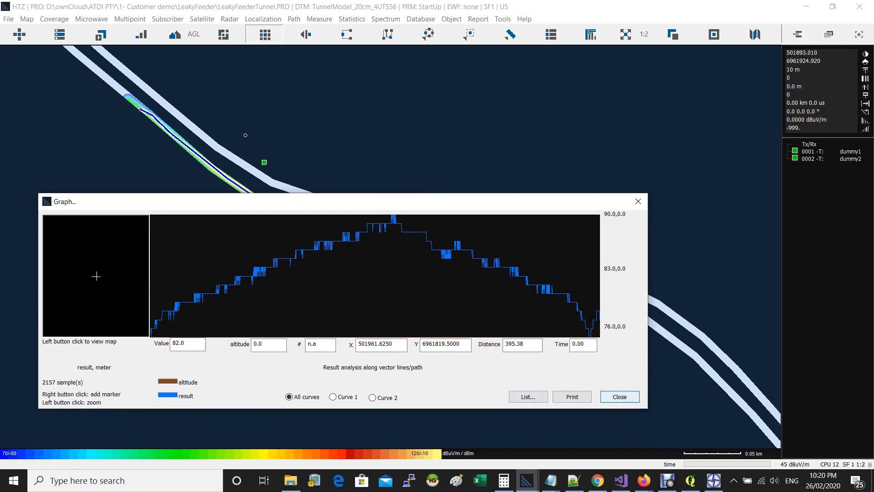
pyautogui.press('Return')
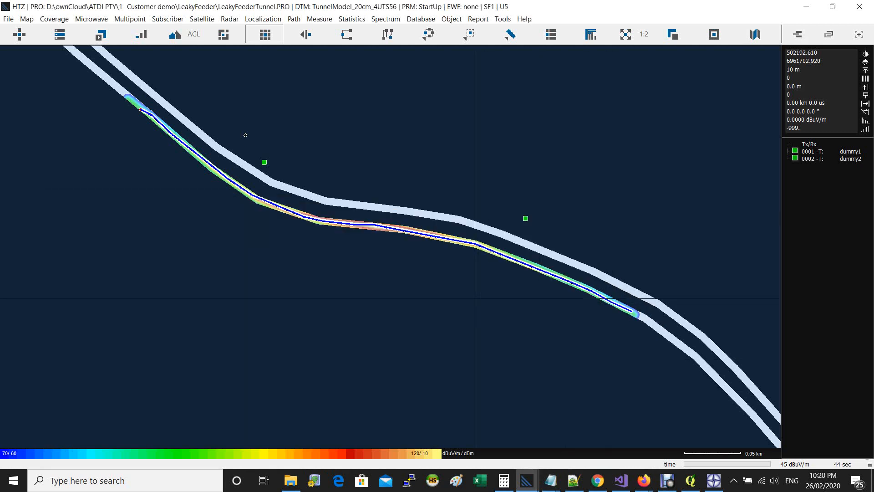
# Step: Generate the server map by site number for the two dummy stations and inspect it along the tunnel
pyautogui.press('F6')
pyautogui.scroll(1, 355, 226)
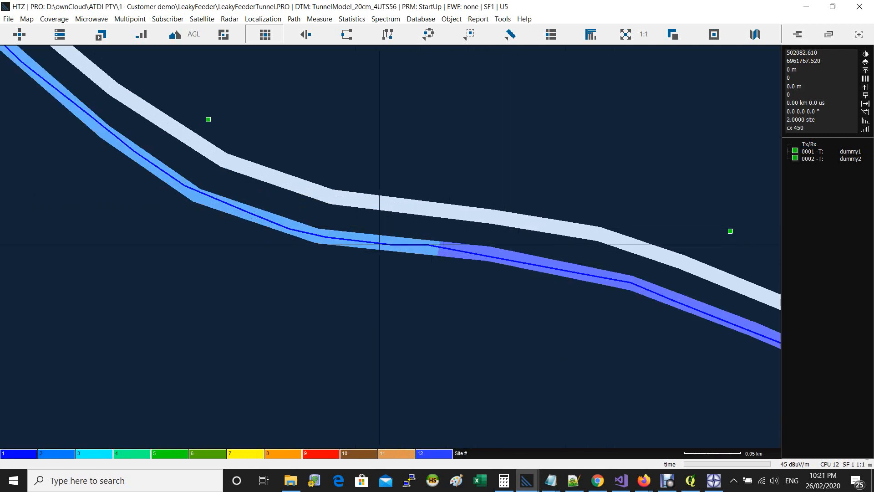
pyautogui.scroll(-1, 403, 250)
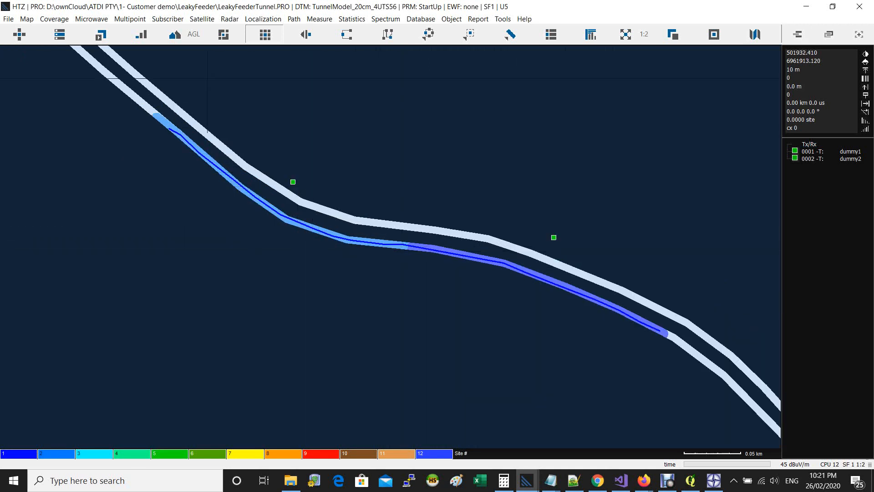
# Step: Graph the serving site number along the vector line, keeping the nearest clutter code at -1
pyautogui.click(54, 18)
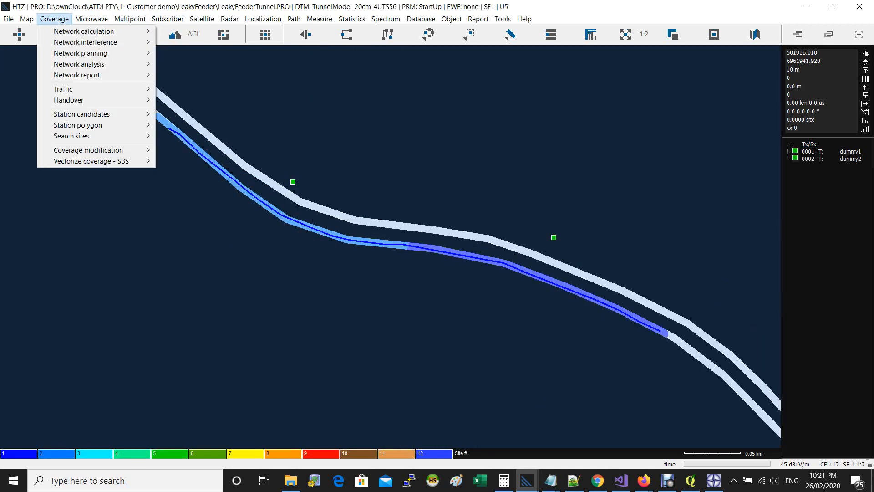
pyautogui.moveTo(27, 18)
pyautogui.moveTo(68, 78)
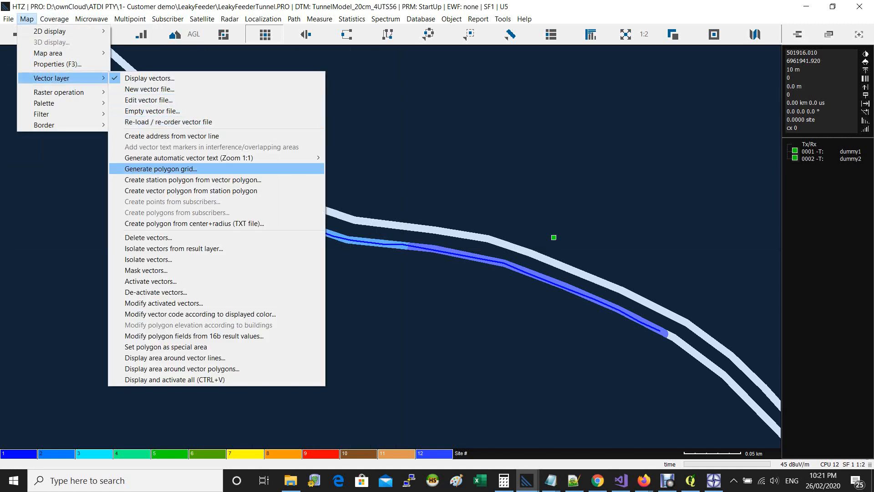
pyautogui.moveTo(59, 92)
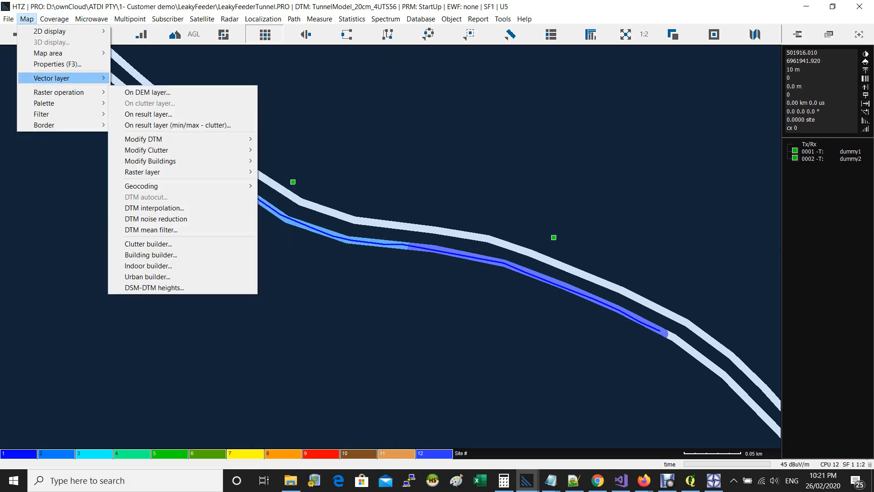
pyautogui.moveTo(54, 19)
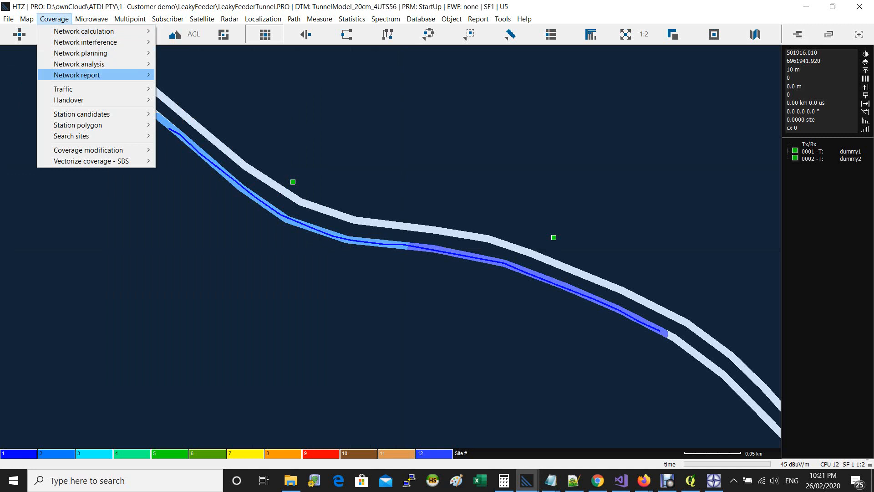
pyautogui.moveTo(79, 63)
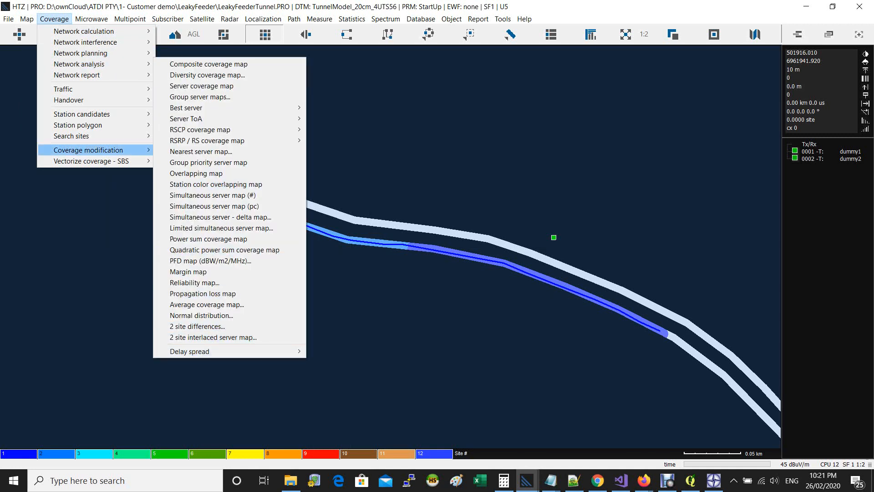
pyautogui.moveTo(78, 125)
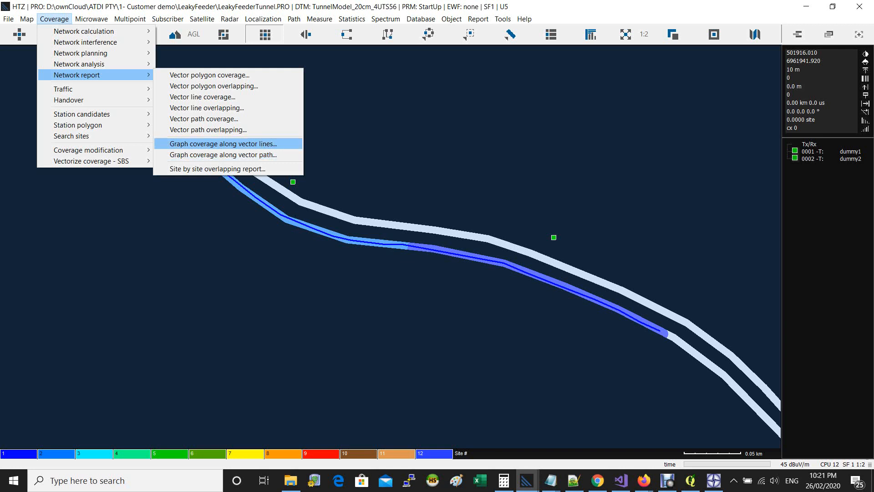
pyautogui.click(223, 143)
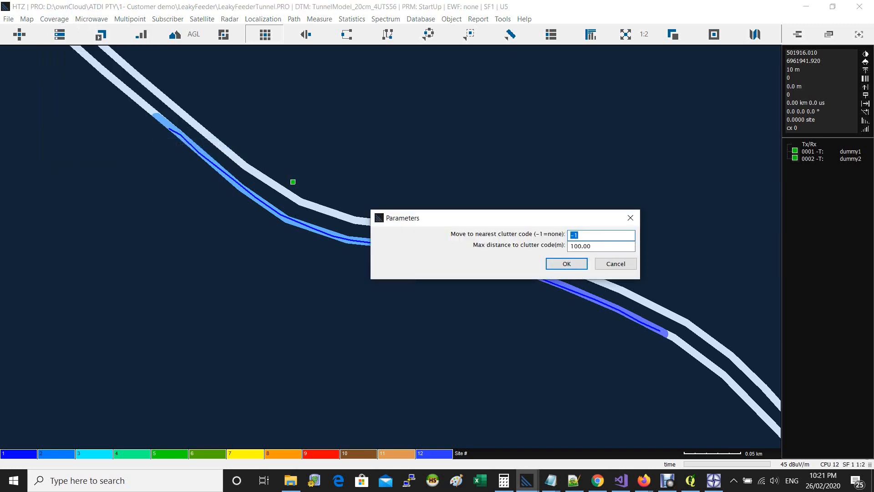
pyautogui.press('Return')
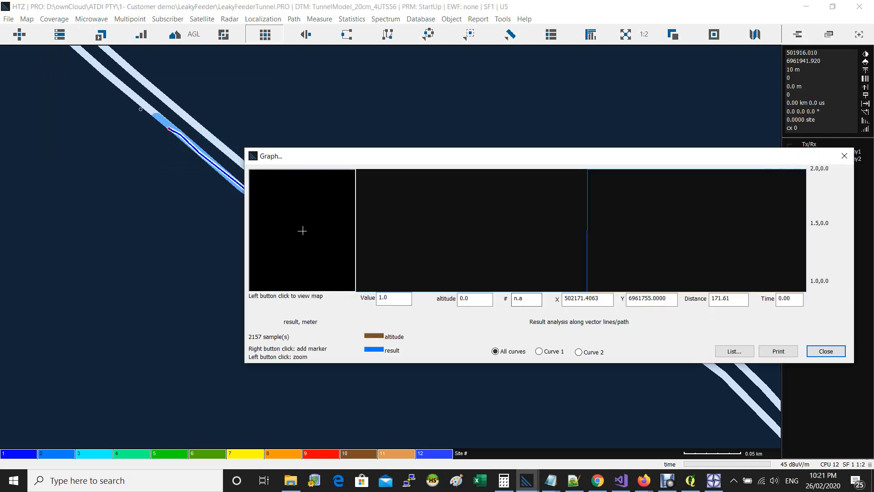
# Step: Open the graph's sample list in Excel and delete the date row and the empty row above the header
pyautogui.click(735, 351)
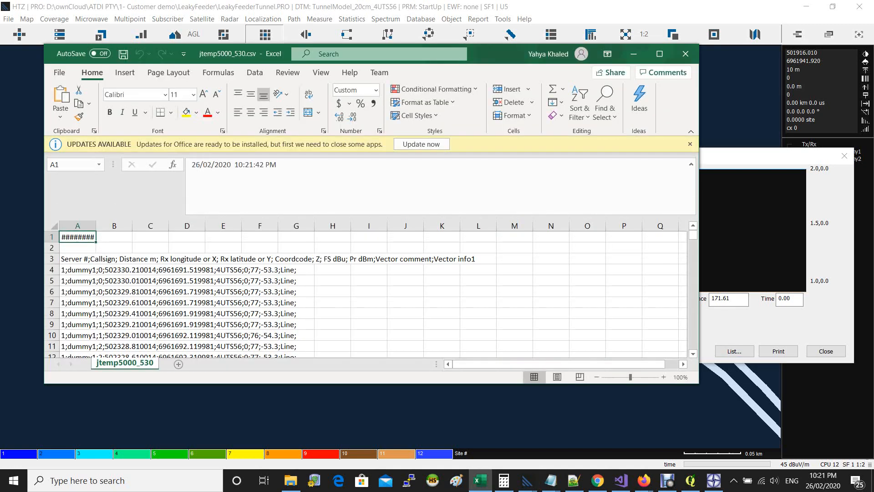
pyautogui.click(659, 53)
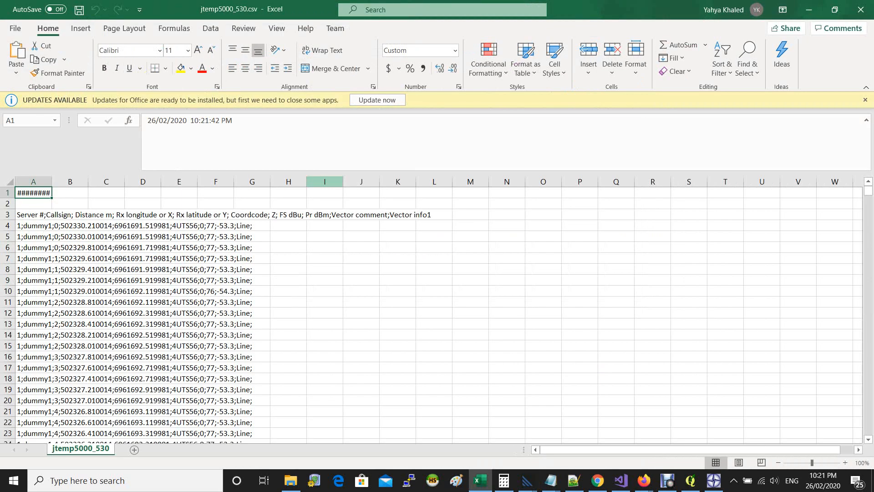
pyautogui.click(7, 193)
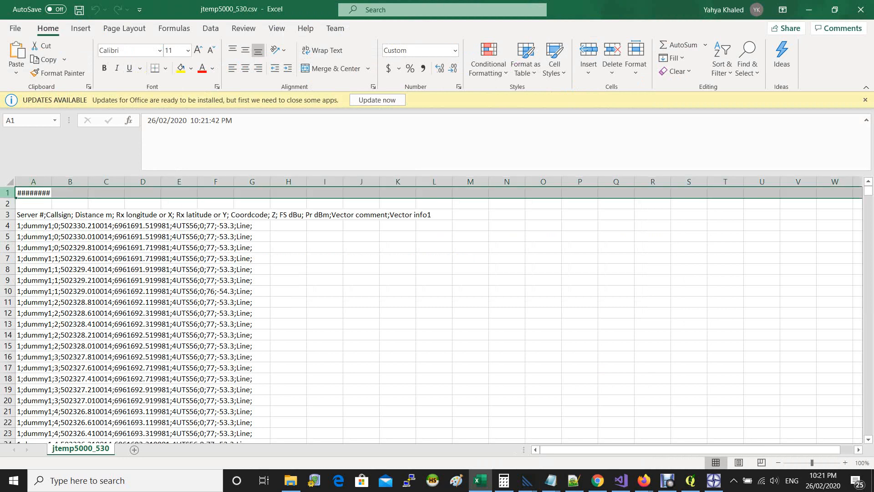
pyautogui.moveTo(7, 193); pyautogui.dragTo(7, 203)
pyautogui.rightClick(7, 204)
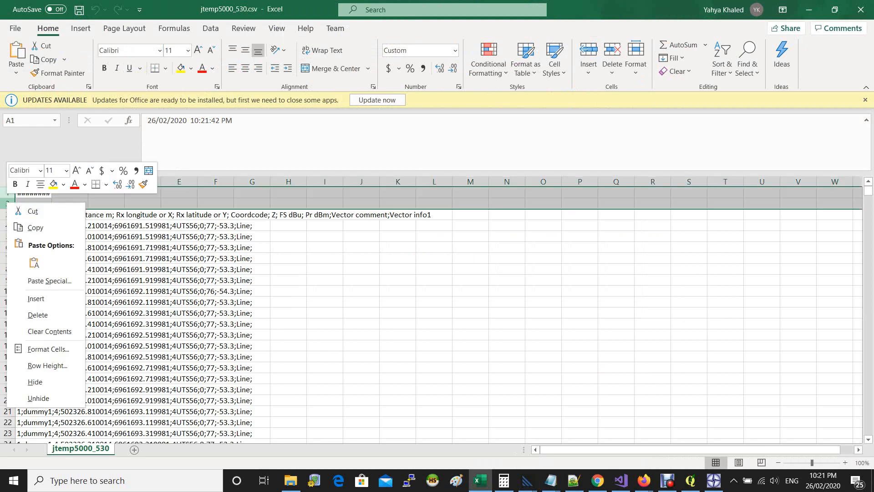
pyautogui.click(38, 315)
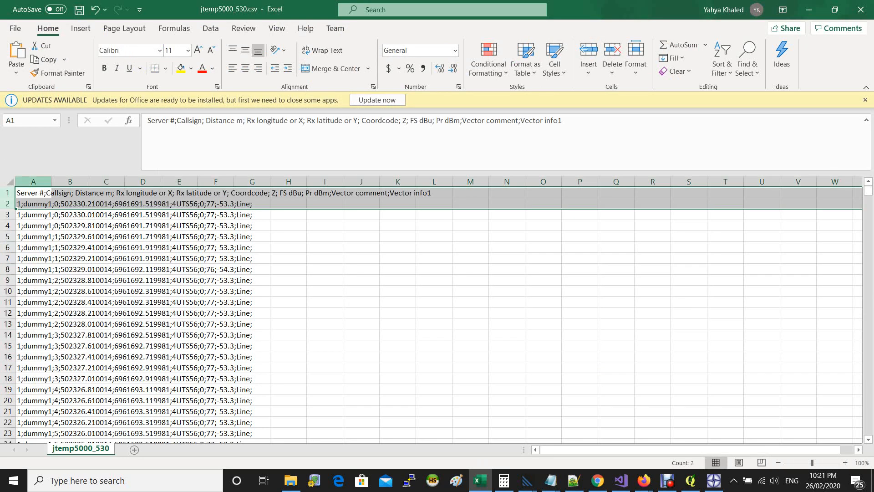
# Step: Split column A into separate columns with Text to Columns, adding Semicolon as a delimiter
pyautogui.click(33, 181)
pyautogui.click(209, 28)
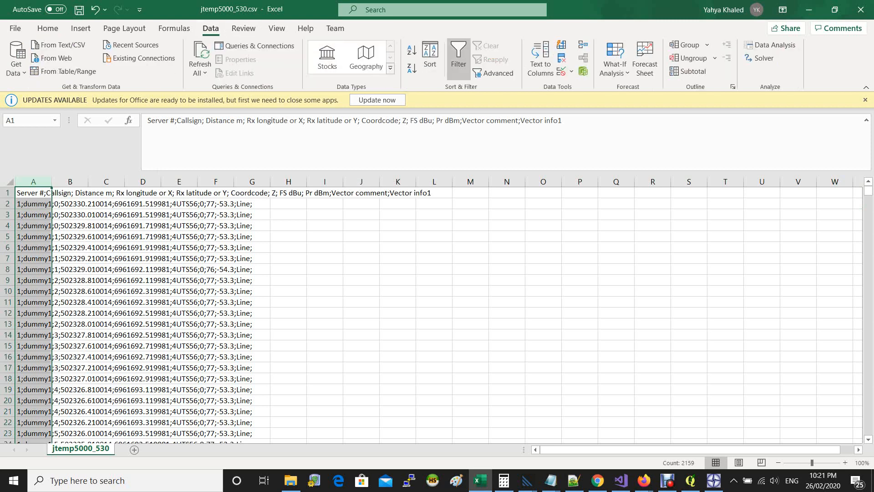
pyautogui.click(458, 57)
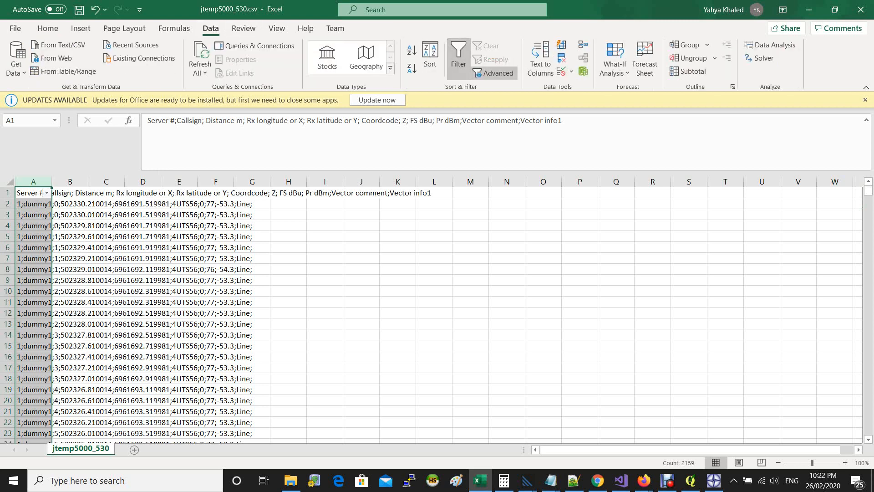
pyautogui.click(458, 57)
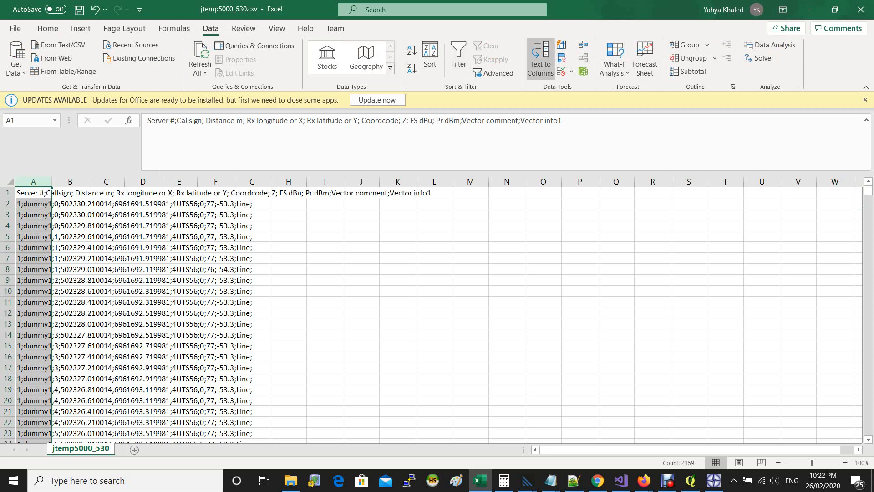
pyautogui.click(540, 59)
pyautogui.click(382, 233)
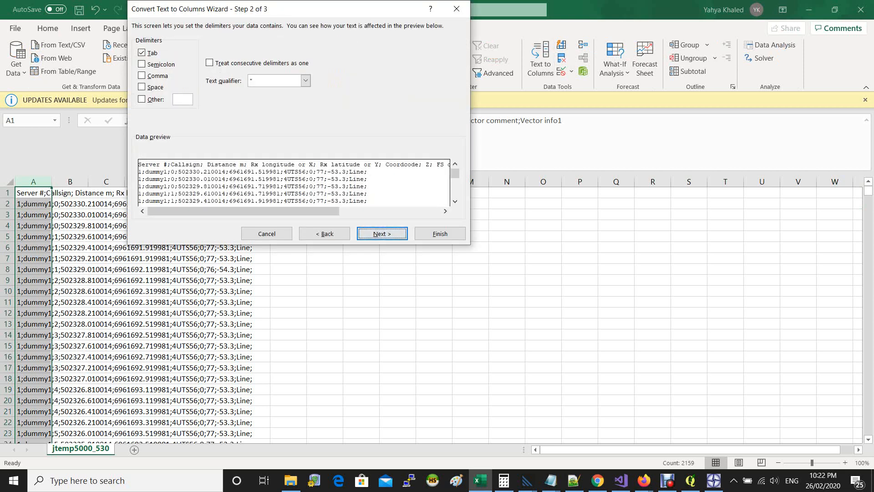
pyautogui.click(142, 65)
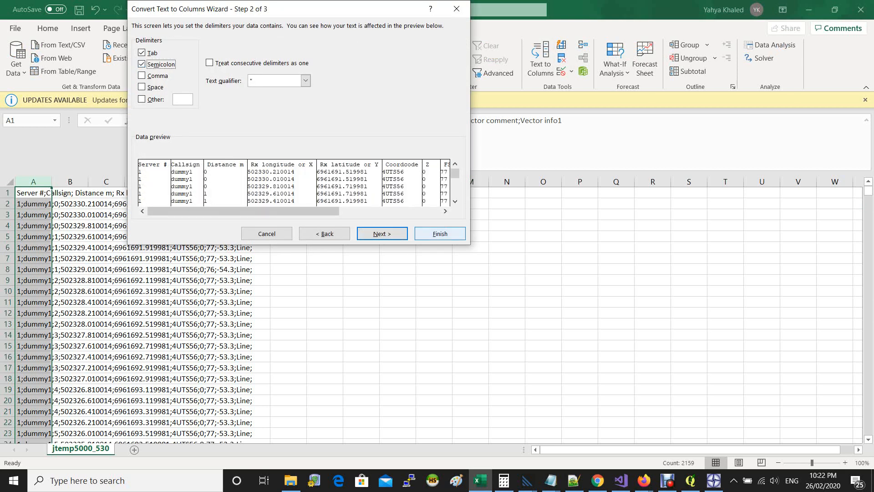
pyautogui.click(440, 233)
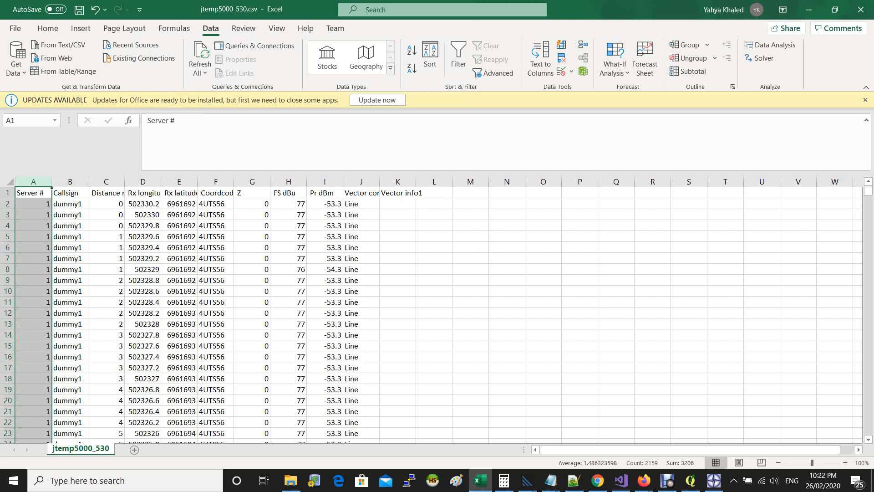
# Step: Review the server number and callsign samples and fit the Distance m column to its contents
pyautogui.click(251, 291)
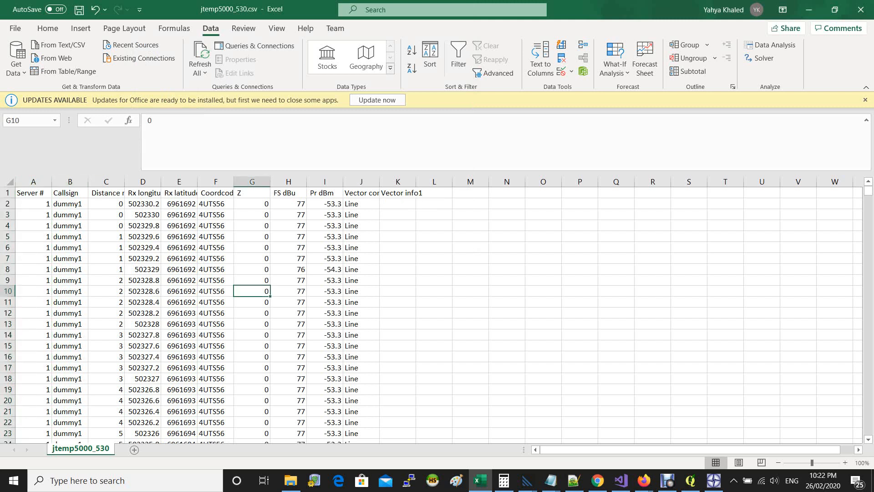
pyautogui.moveTo(34, 204); pyautogui.dragTo(35, 280)
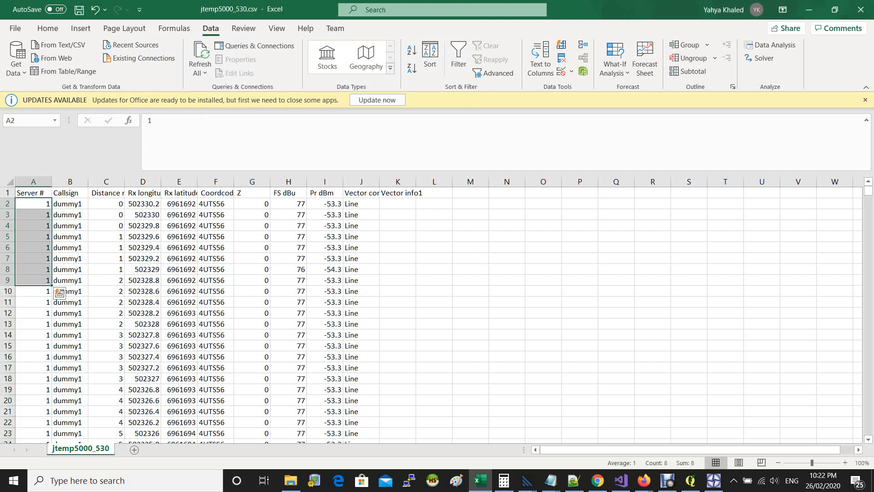
pyautogui.moveTo(70, 236); pyautogui.dragTo(70, 335)
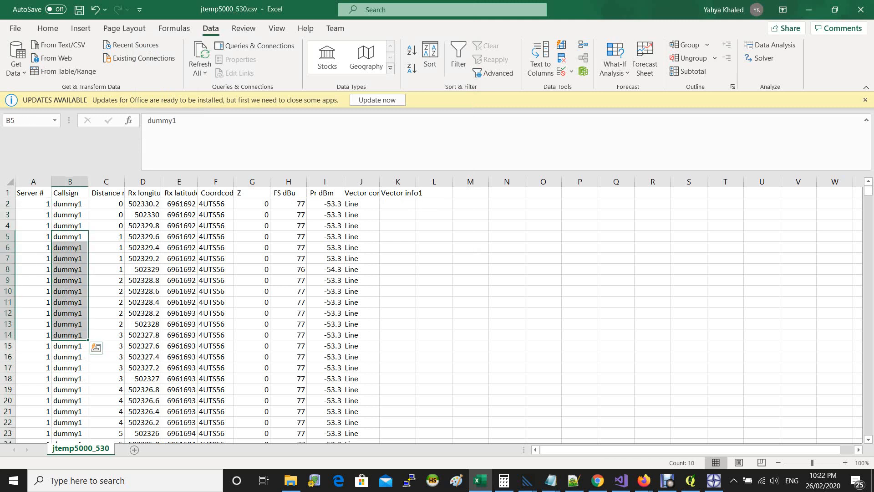
pyautogui.moveTo(106, 203); pyautogui.dragTo(106, 226)
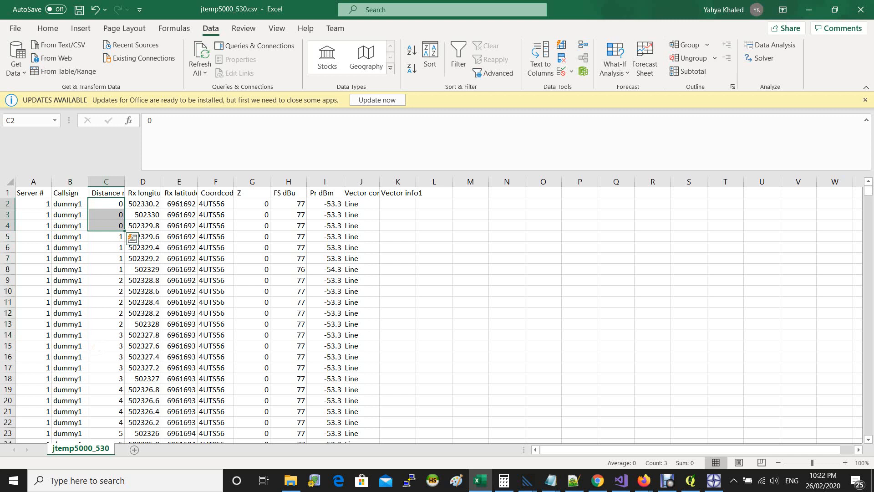
pyautogui.doubleClick(125, 182)
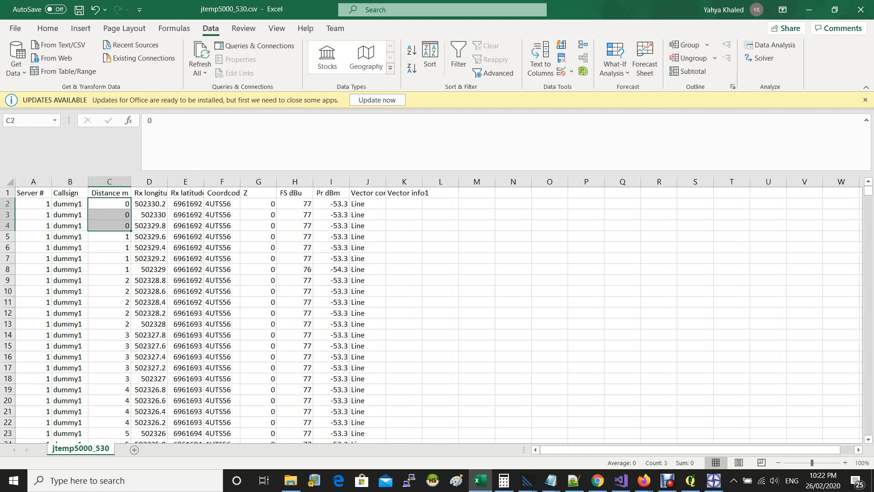
# Step: Examine the Pr dBm and Callsign columns down the sample rows to relate received power to the serving station
pyautogui.moveTo(331, 204); pyautogui.dragTo(331, 236)
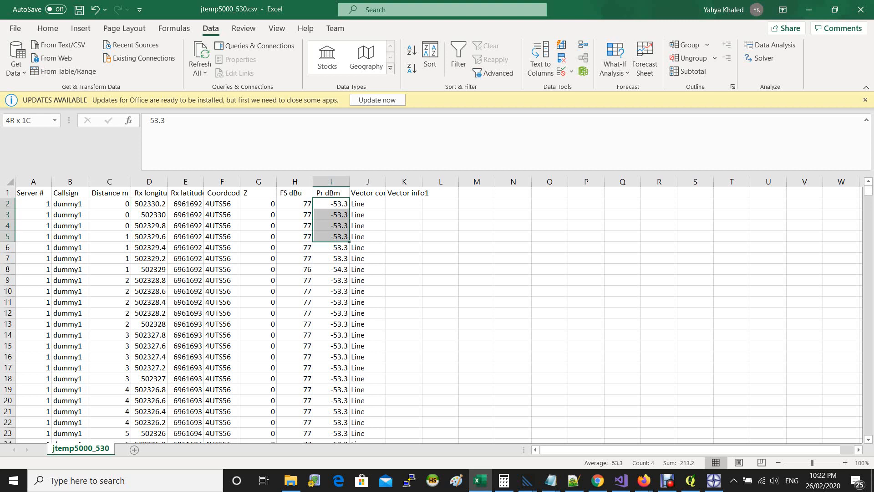
pyautogui.moveTo(331, 236); pyautogui.dragTo(331, 236)
pyautogui.moveTo(69, 204); pyautogui.dragTo(70, 324)
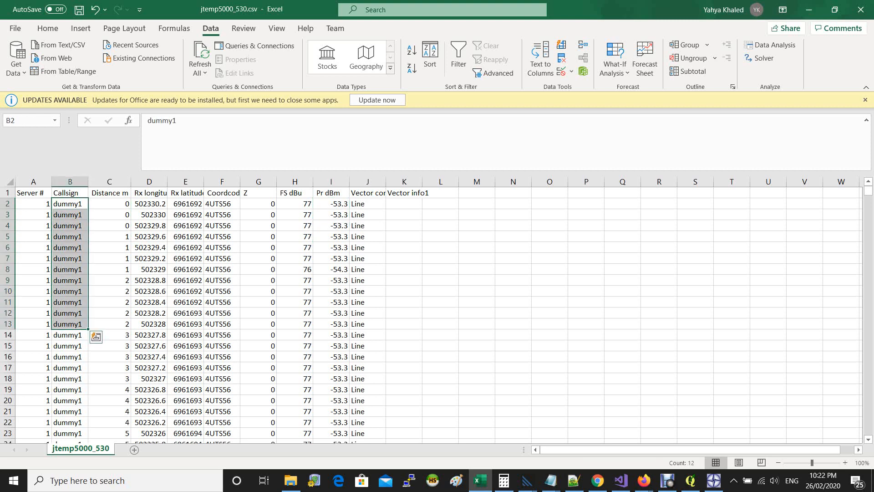
pyautogui.scroll(-10, 70, 324)
pyautogui.scroll(-20, 70, 324)
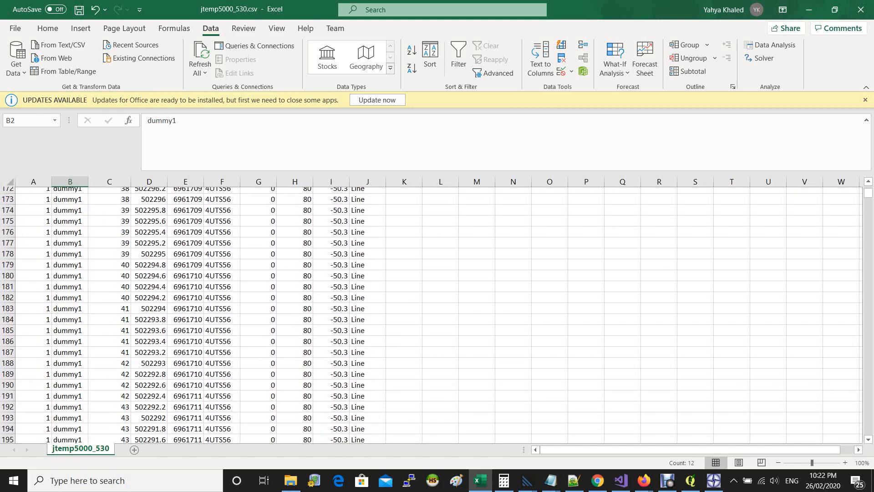
pyautogui.scroll(-20, 432, 315)
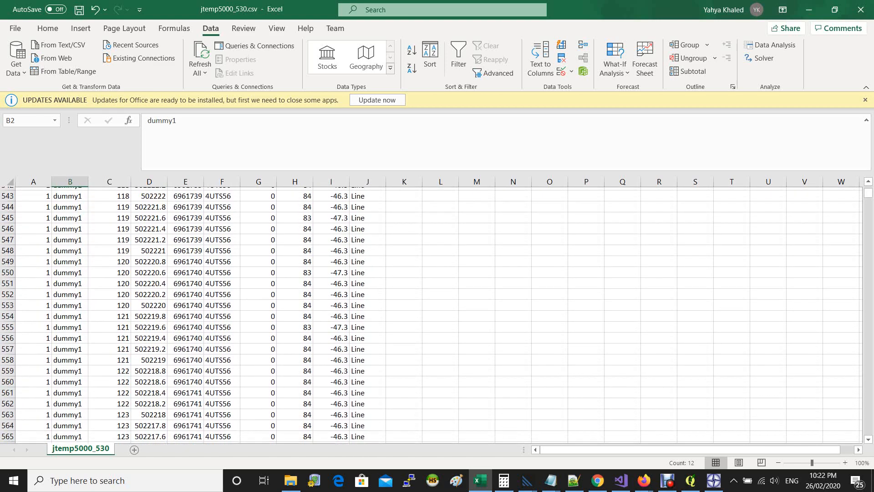
pyautogui.scroll(-20, 432, 314)
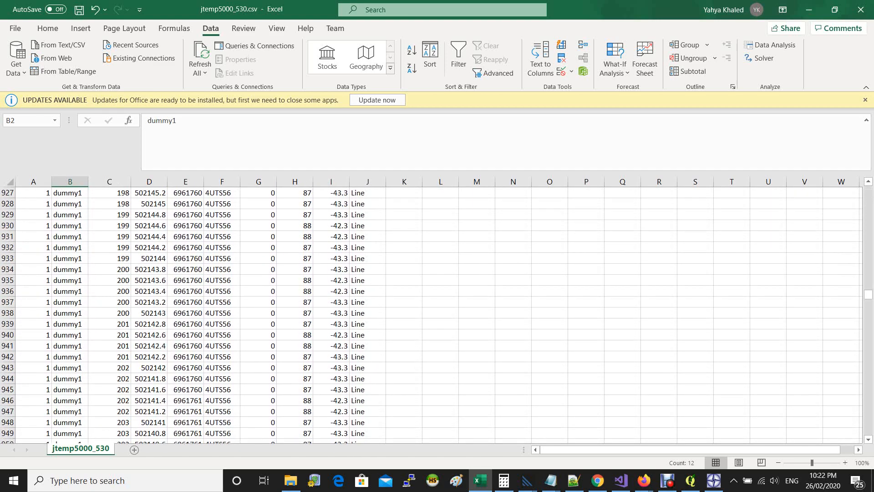
pyautogui.moveTo(869, 295); pyautogui.dragTo(868, 193)
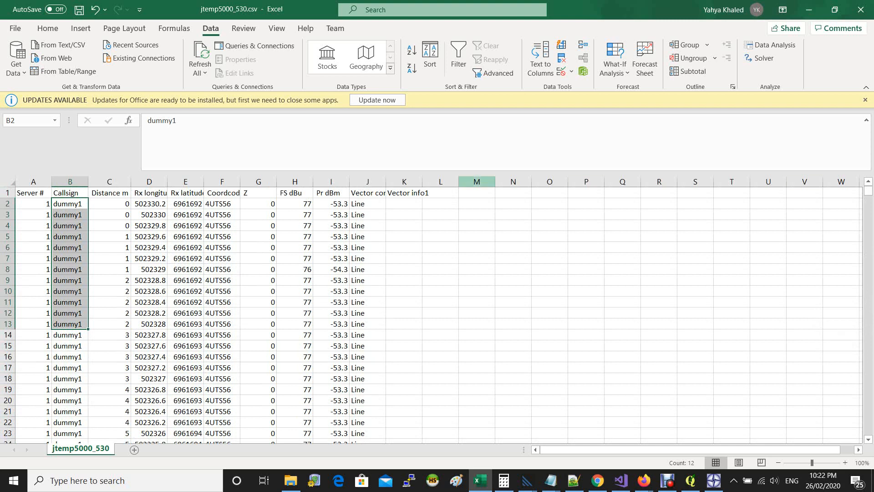
pyautogui.click(331, 181)
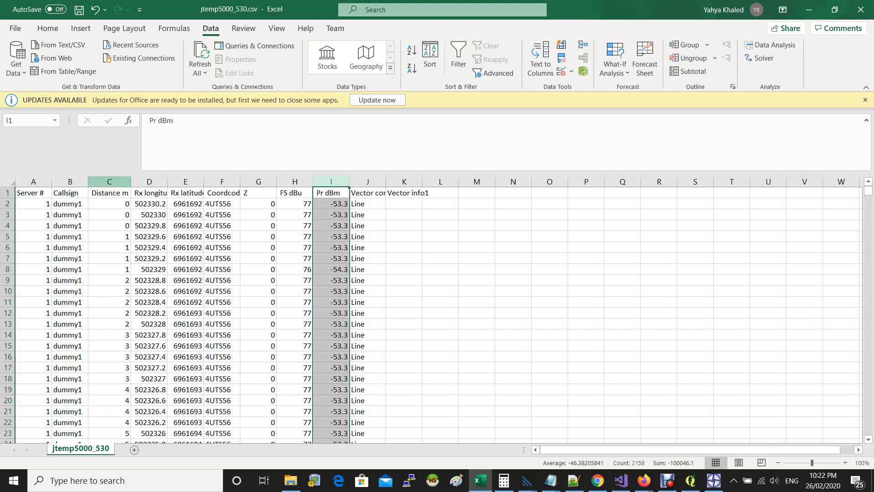
pyautogui.keyDown('ctrl'); pyautogui.click(69, 181); pyautogui.keyUp('ctrl')
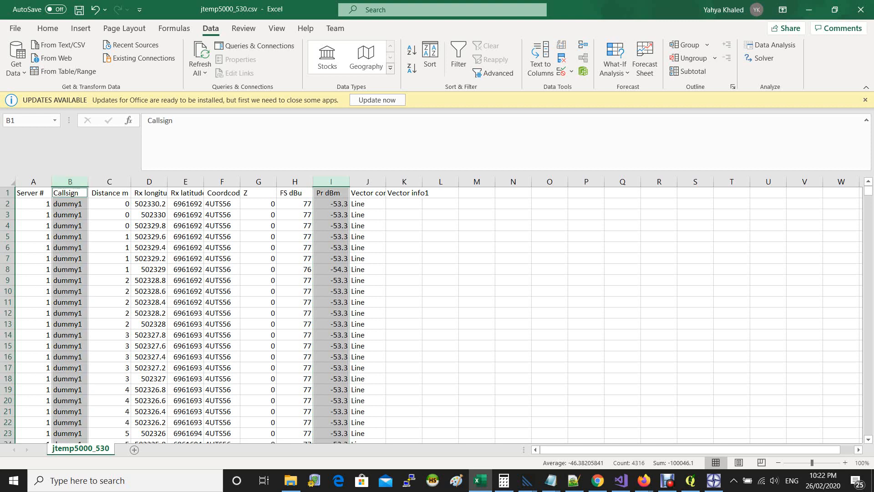
# Step: Switch to HTZ, close the serving-site graph and display the field-strength coverage map instead of the server map
pyautogui.hotkey('alt', 'Tab')
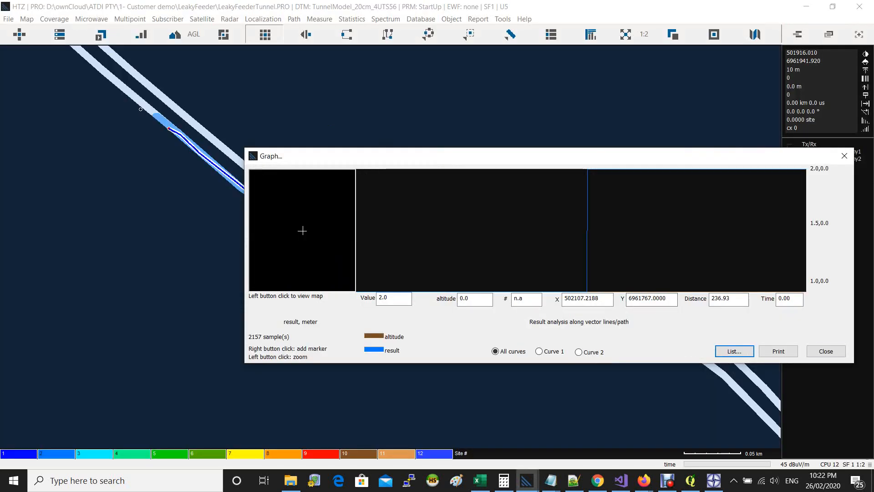
pyautogui.click(826, 352)
pyautogui.scroll(2, 347, 260)
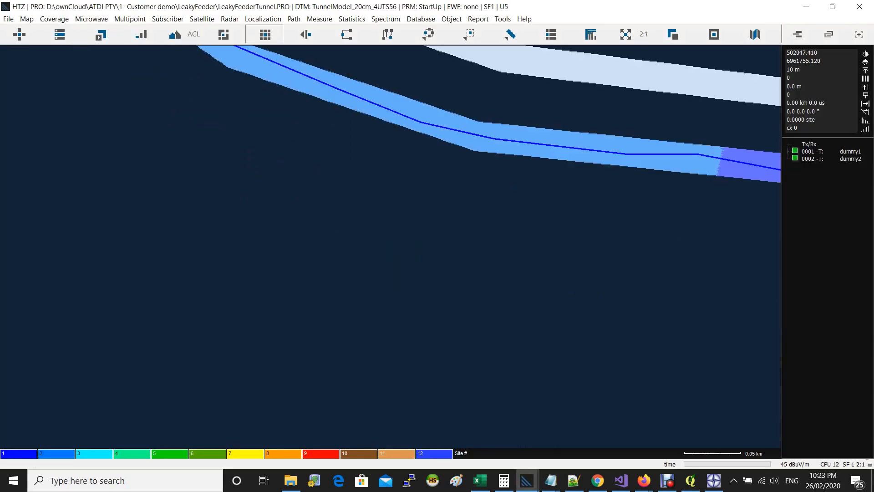
pyautogui.moveTo(553, 201); pyautogui.dragTo(258, 306)
pyautogui.press('F9')
pyautogui.scroll(-2, 258, 302)
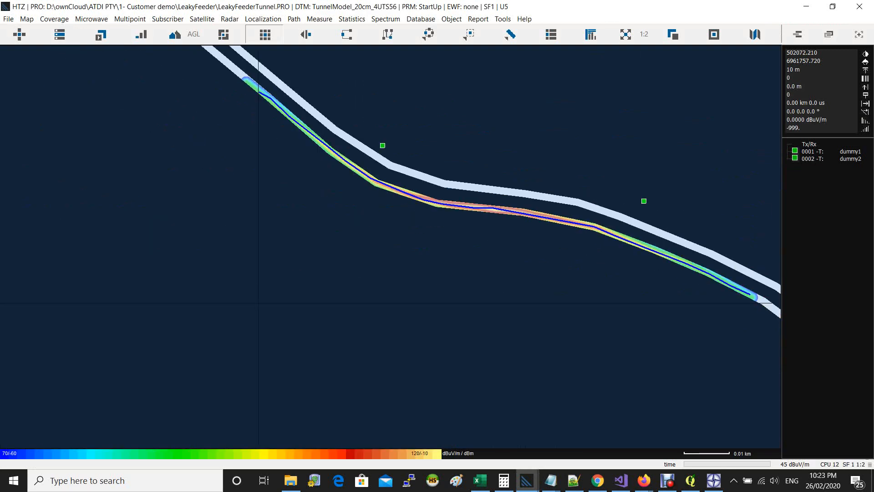
pyautogui.moveTo(351, 212); pyautogui.dragTo(261, 284)
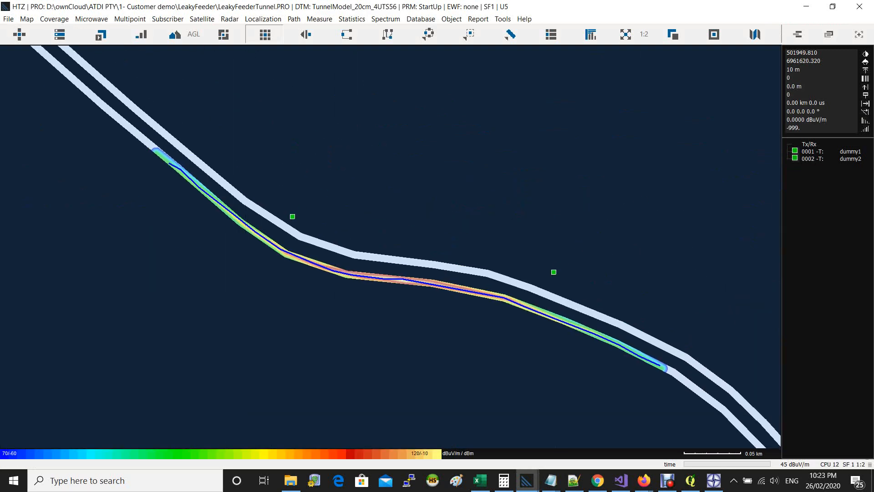
# Step: Check the coverage colour palette settings and inspect the combined coverage along the tunnel around both dummy stations
pyautogui.click(225, 453)
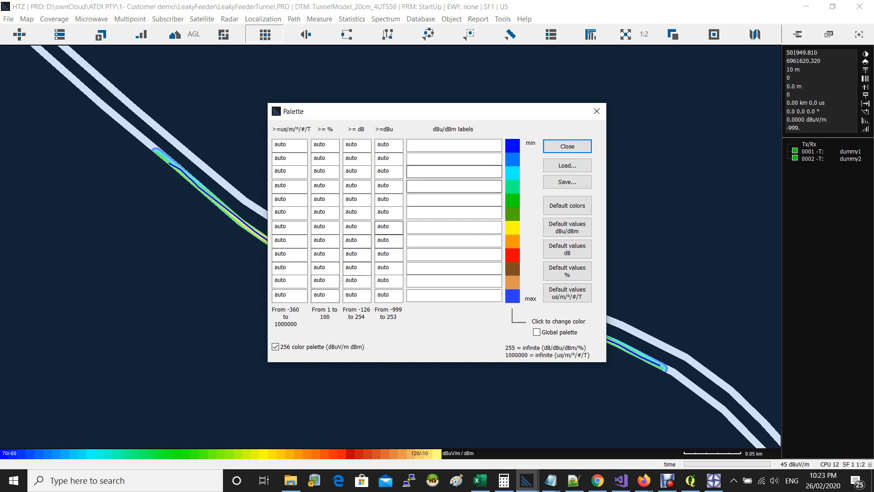
pyautogui.click(568, 146)
pyautogui.scroll(-2, 270, 246)
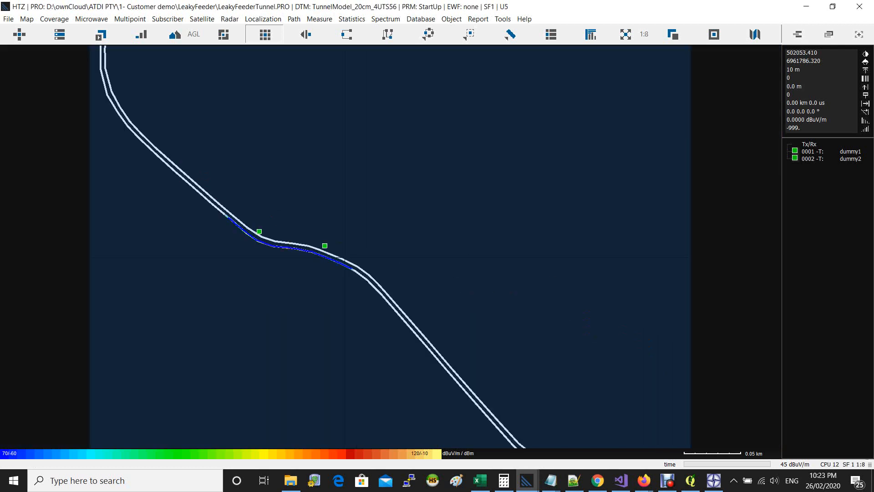
pyautogui.scroll(1, 270, 246)
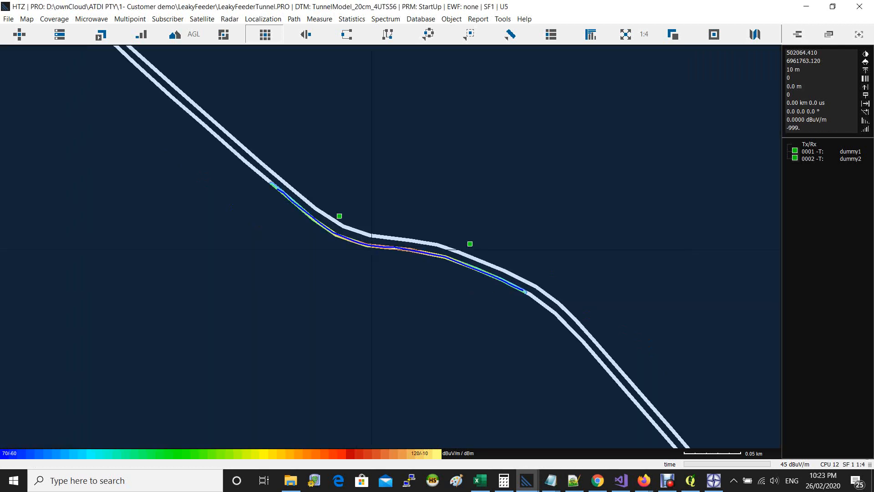
pyautogui.scroll(1, 372, 250)
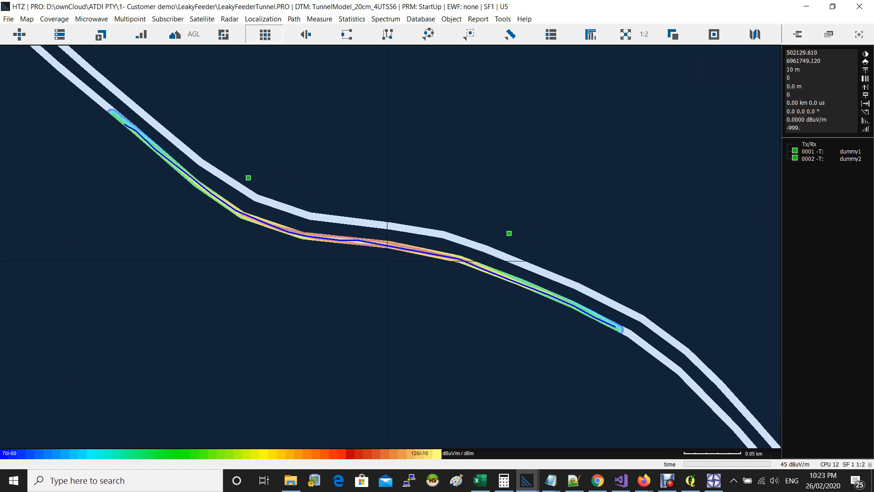
pyautogui.hotkey('alt', 'Tab')
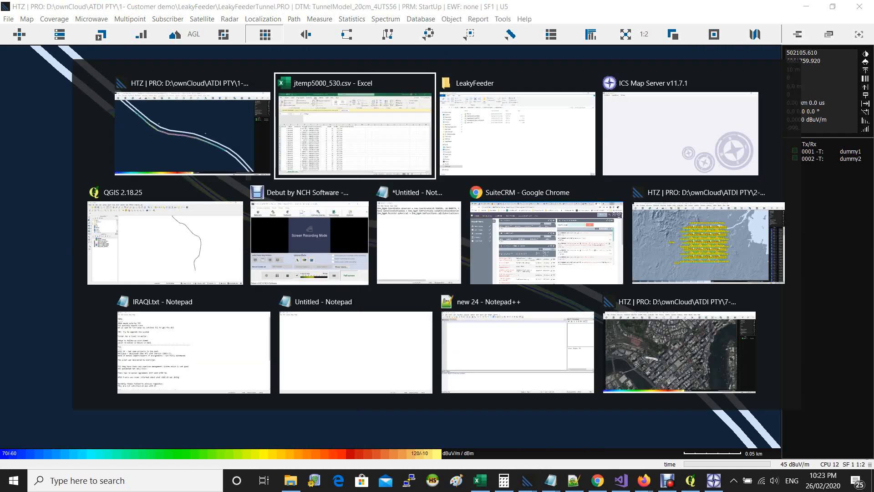
pyautogui.hotkey('alt', 'Tab')
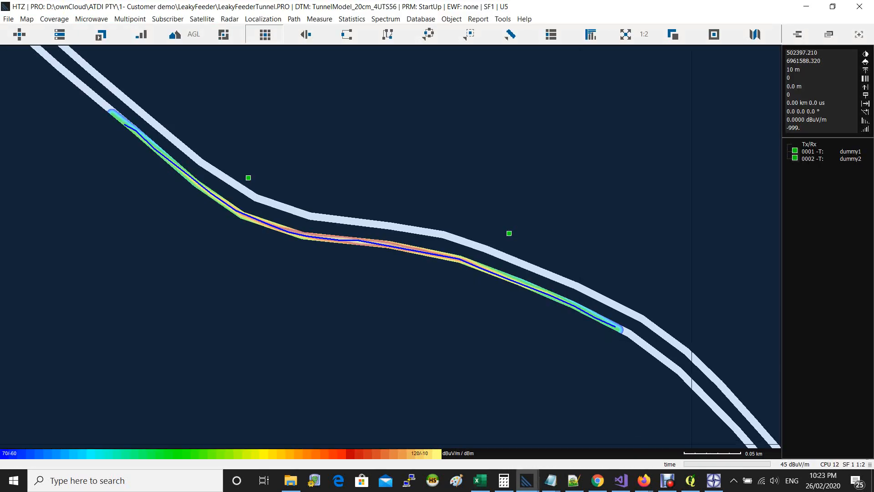